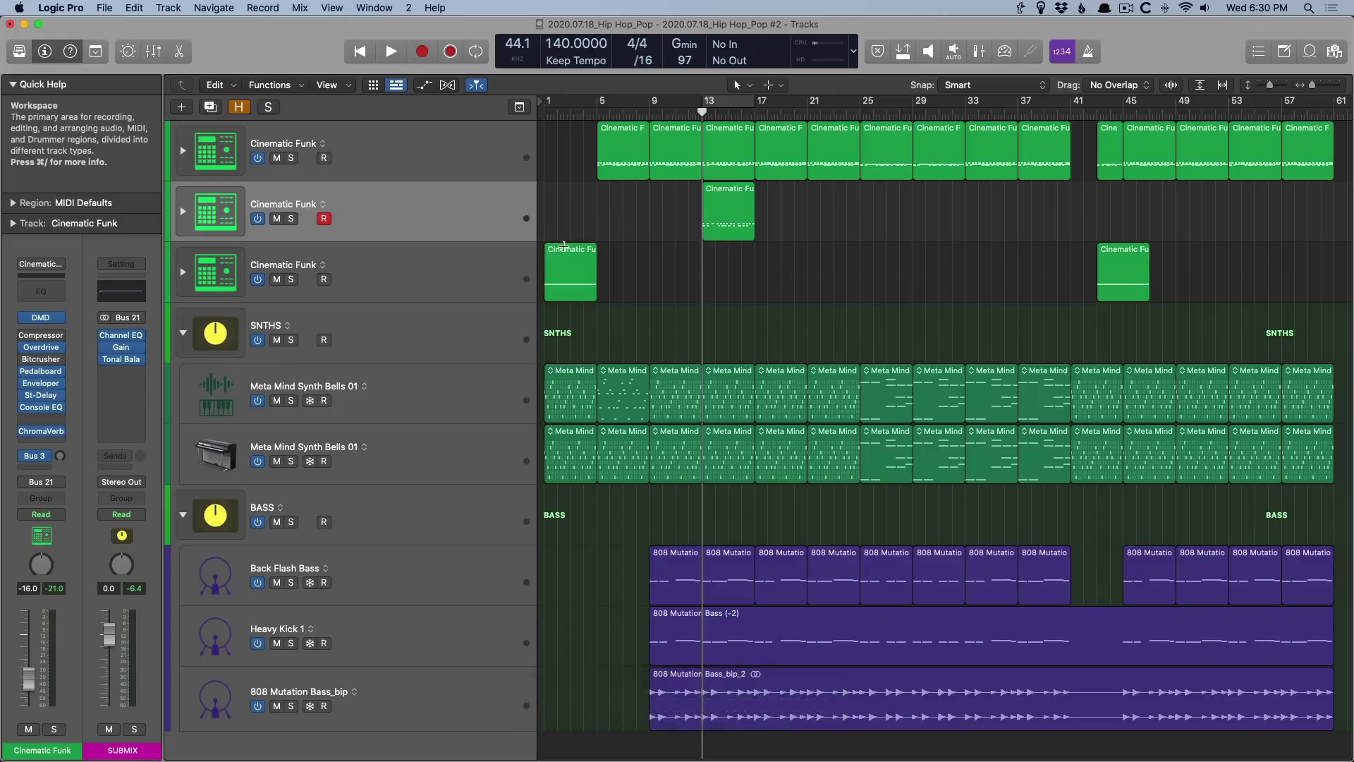
- Solo the Back Flash Bass track and open its 808 Mutation Bass region at bar 13 in the Piano Roll
click(292, 582)
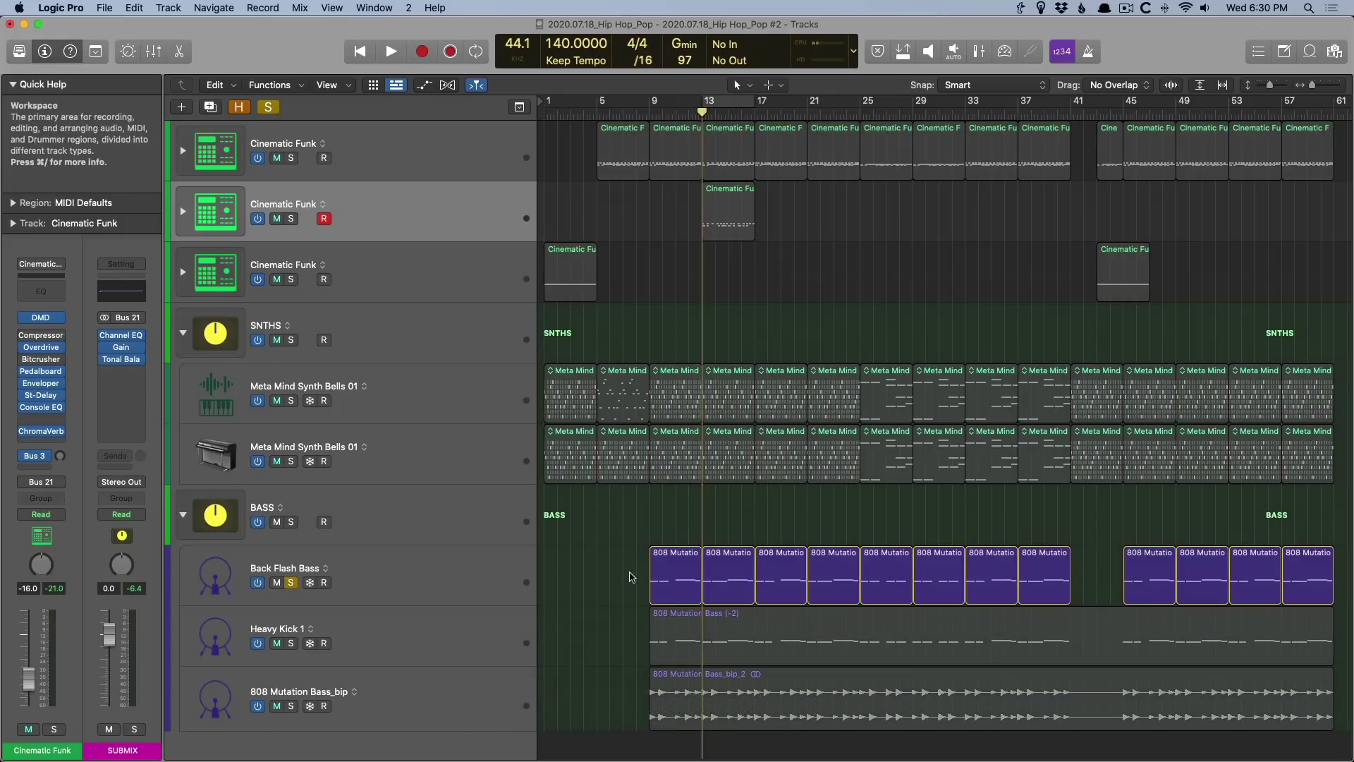
click(716, 559)
double_click(716, 559)
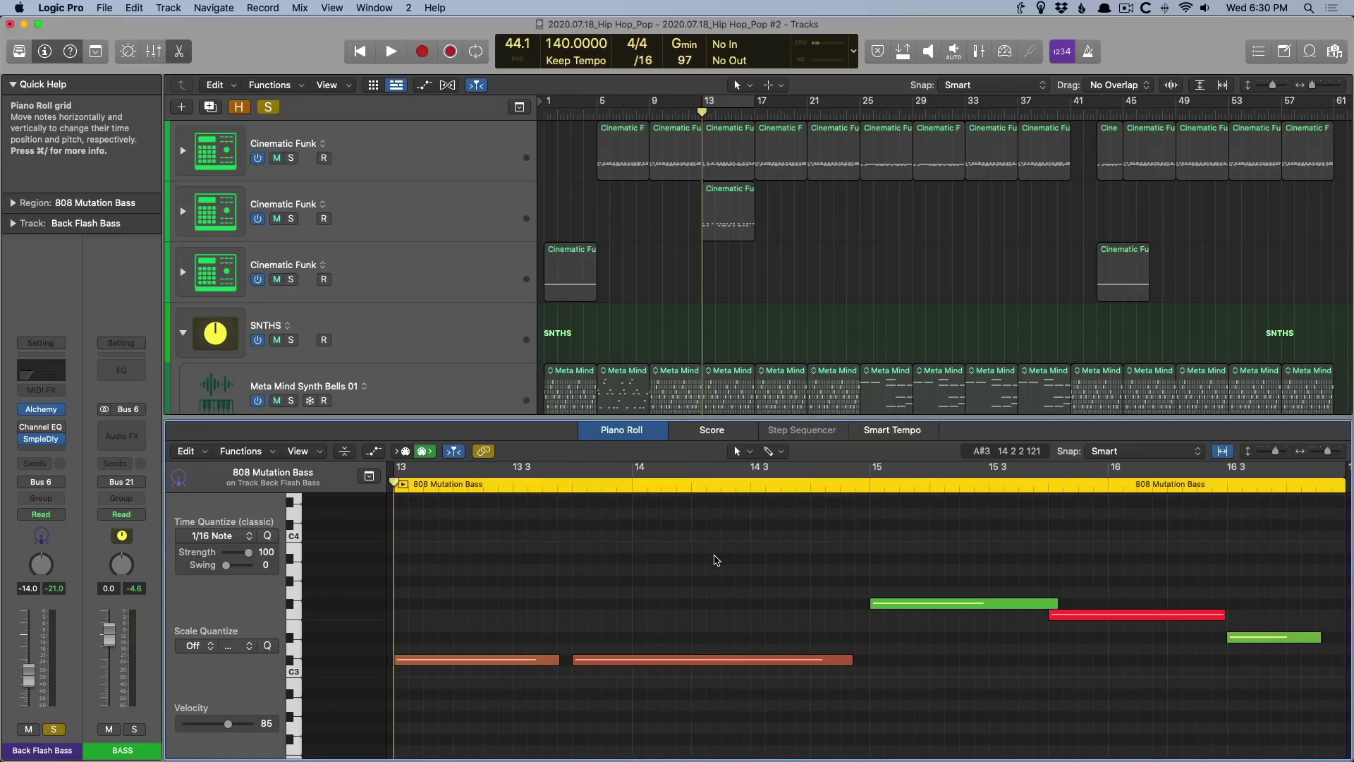
scroll(487, 515, left, 3)
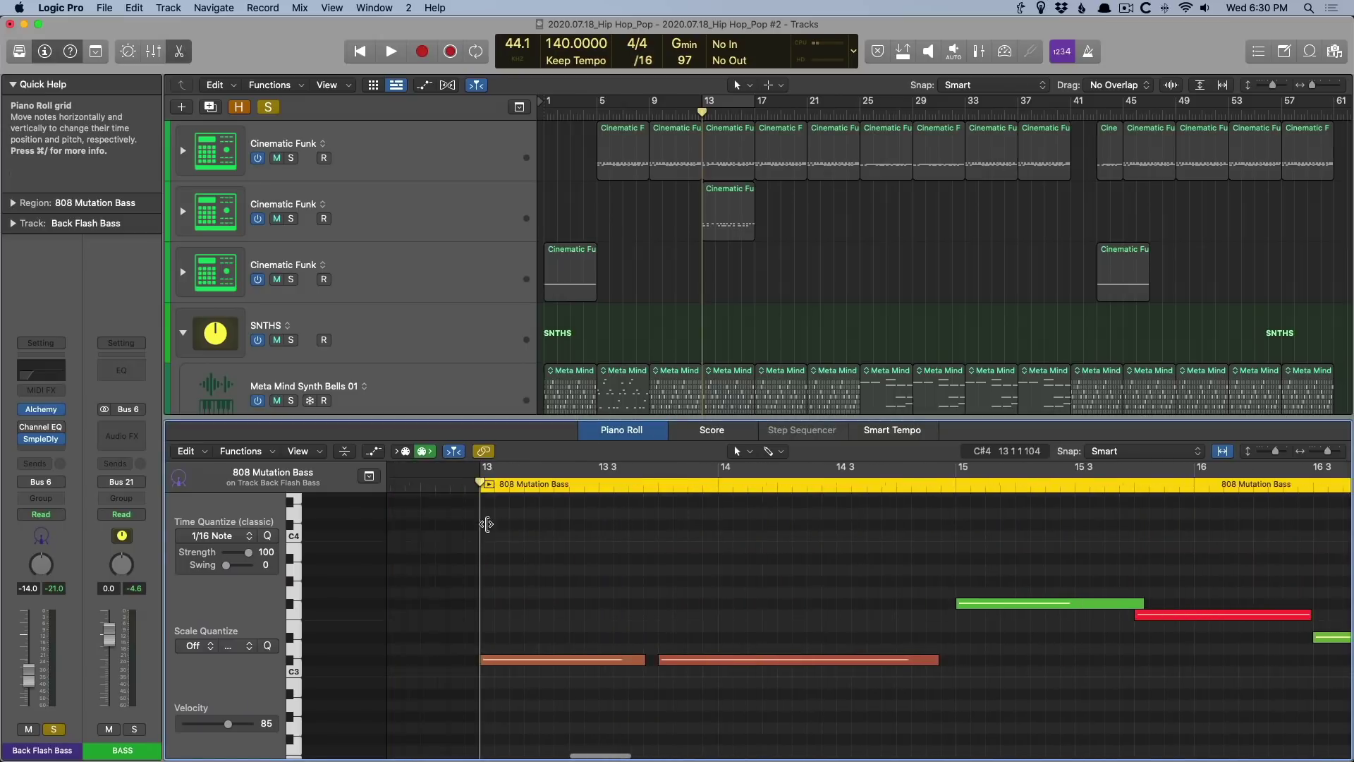
- Play the soloed bass region starting from the middle of its first note in bar 13
mouse_move(491, 488)
mouse_down()
mouse_move(450, 487)
mouse_move(514, 485)
mouse_up()
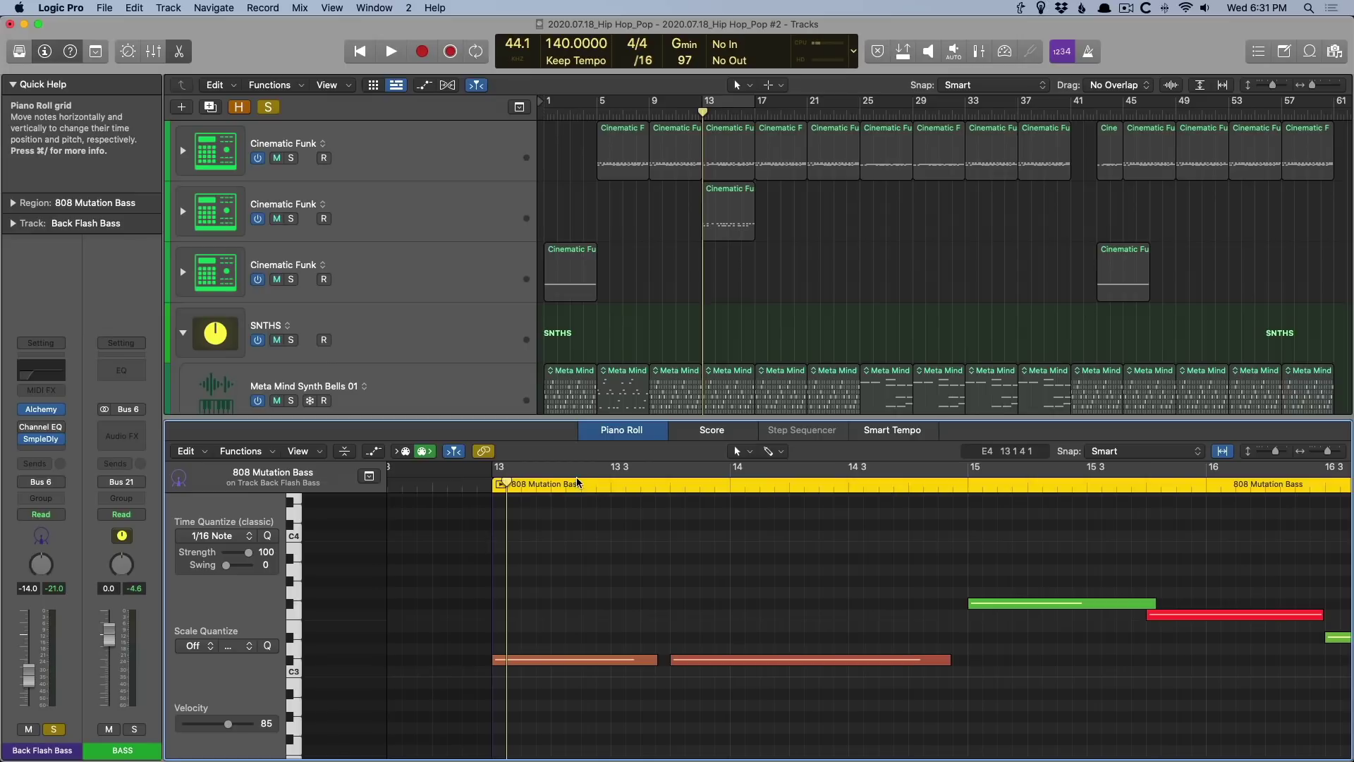
key(space)
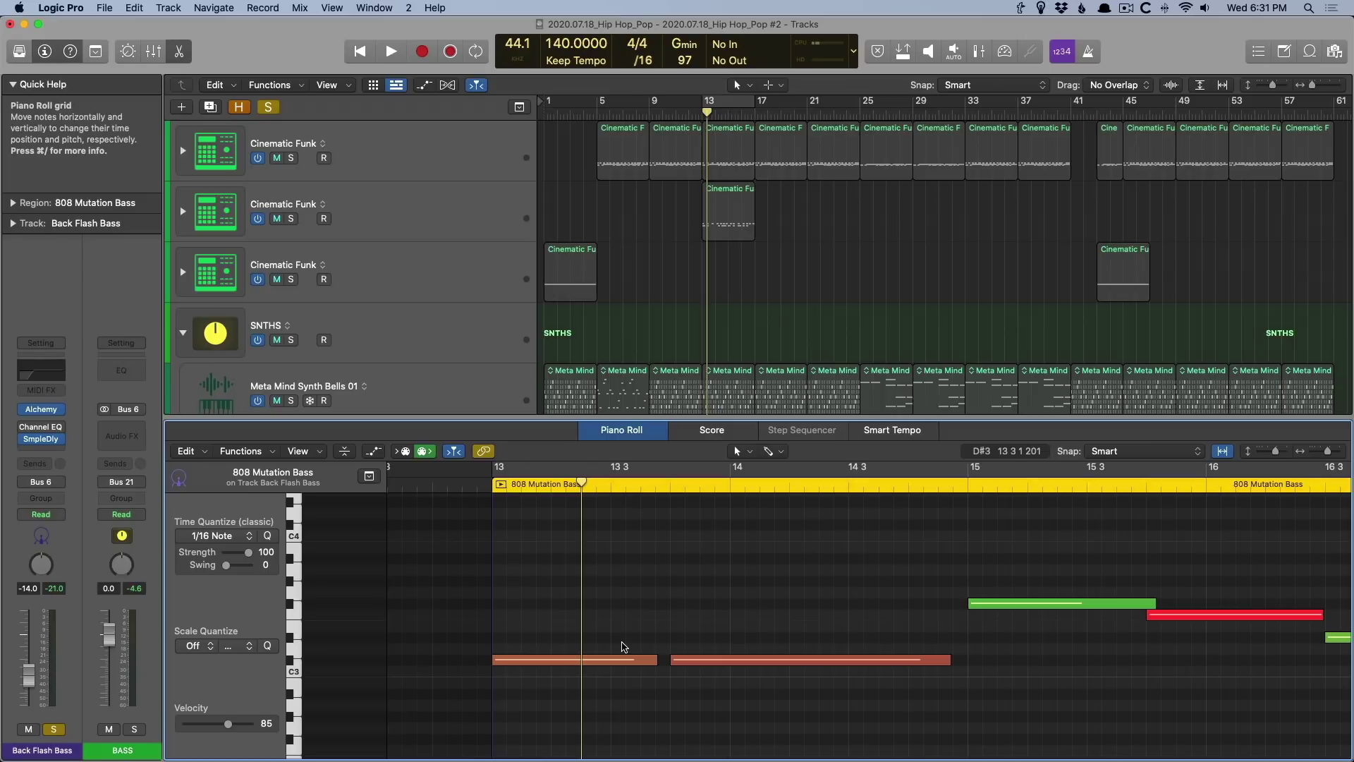
key(space)
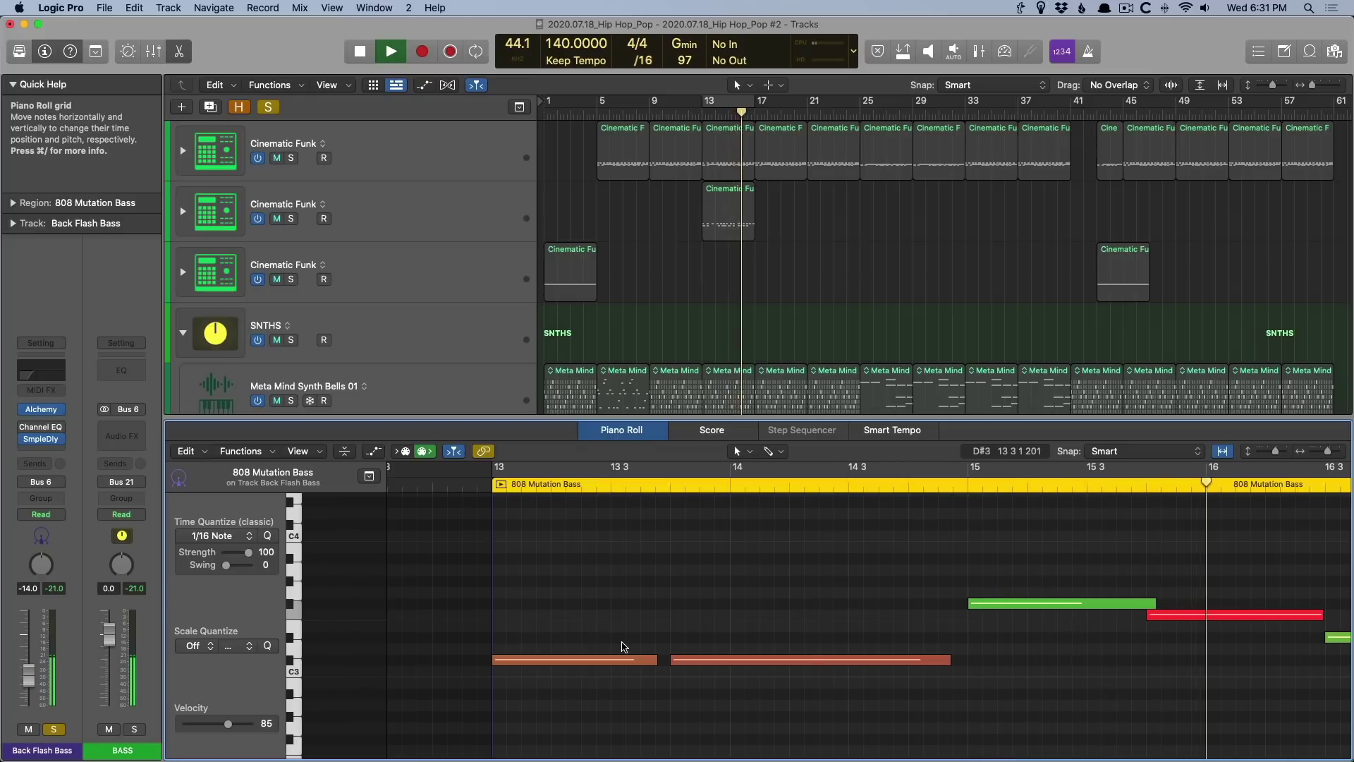
key(space)
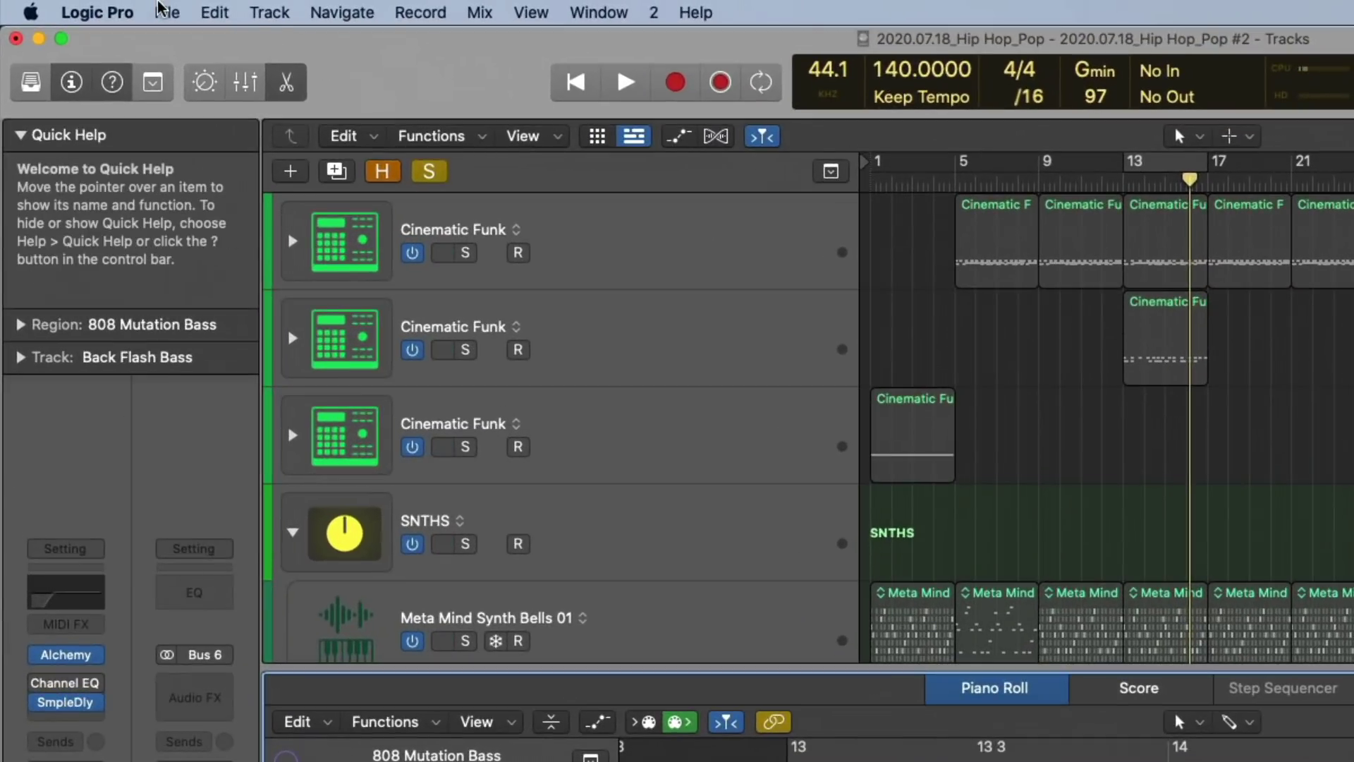
- Enable Notes in the MIDI Chase options of the project settings
click(104, 7)
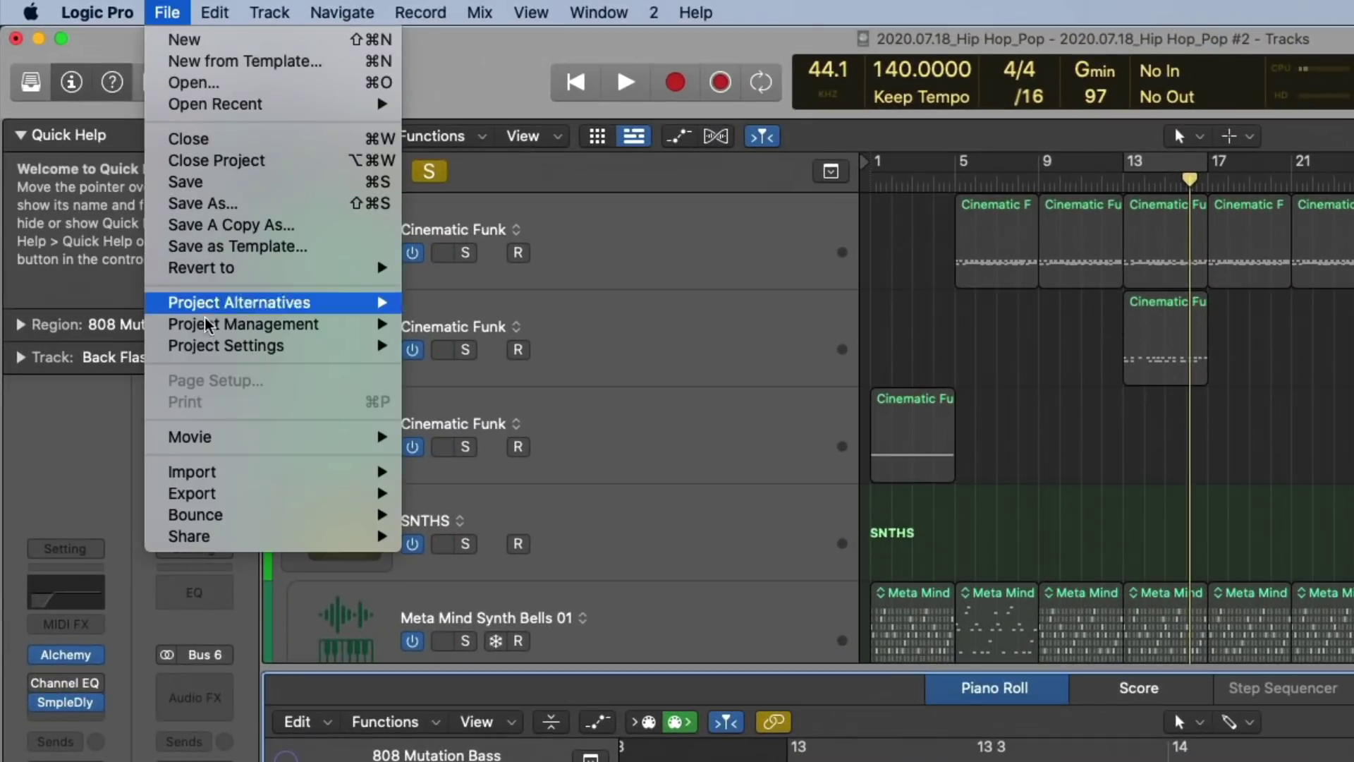
mouse_move(338, 346)
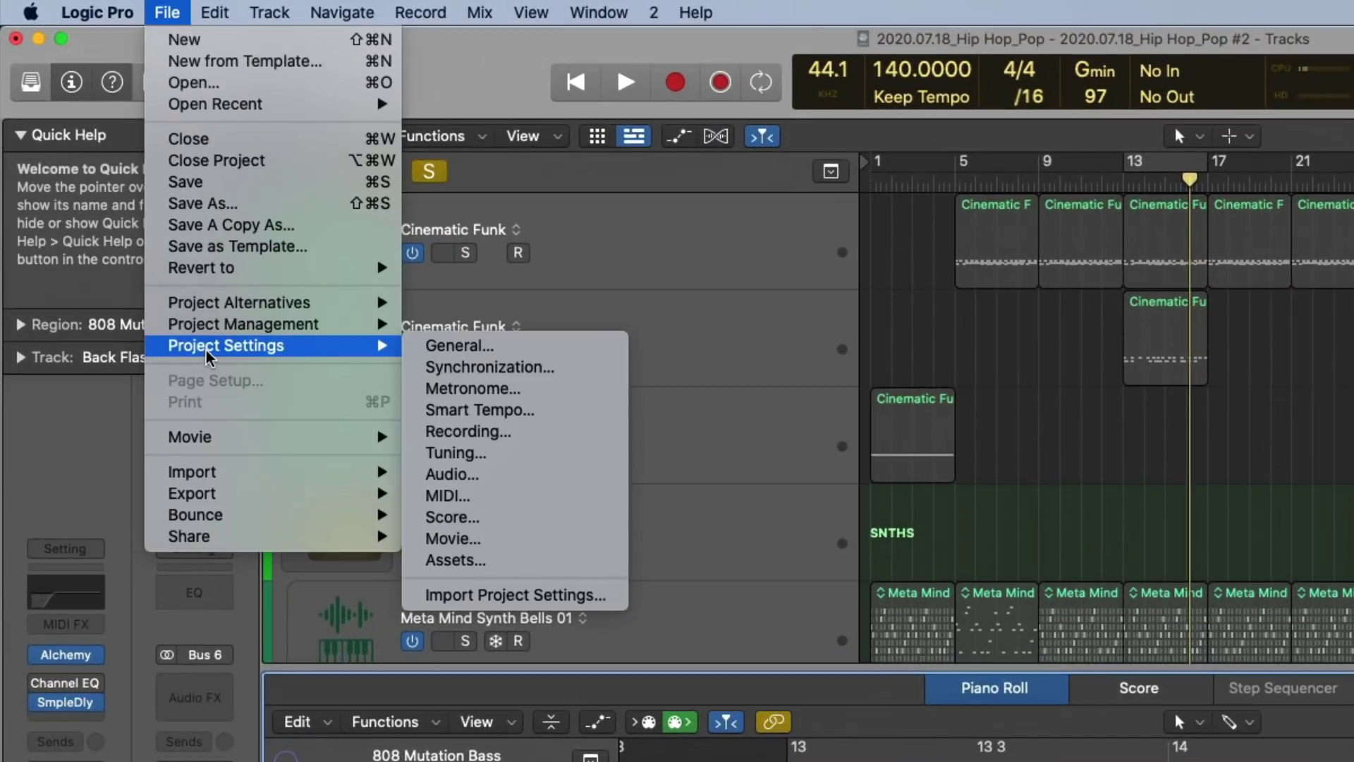
click(464, 502)
click(793, 261)
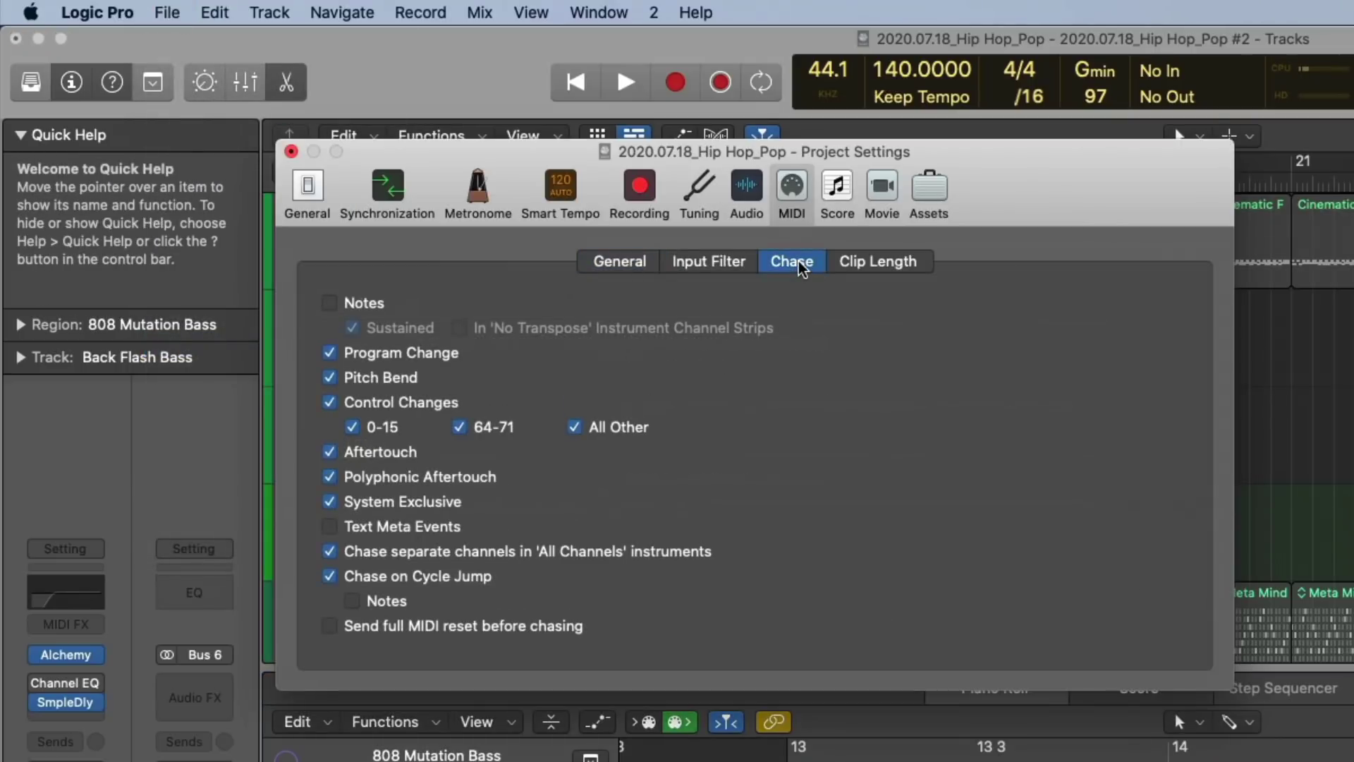
click(331, 304)
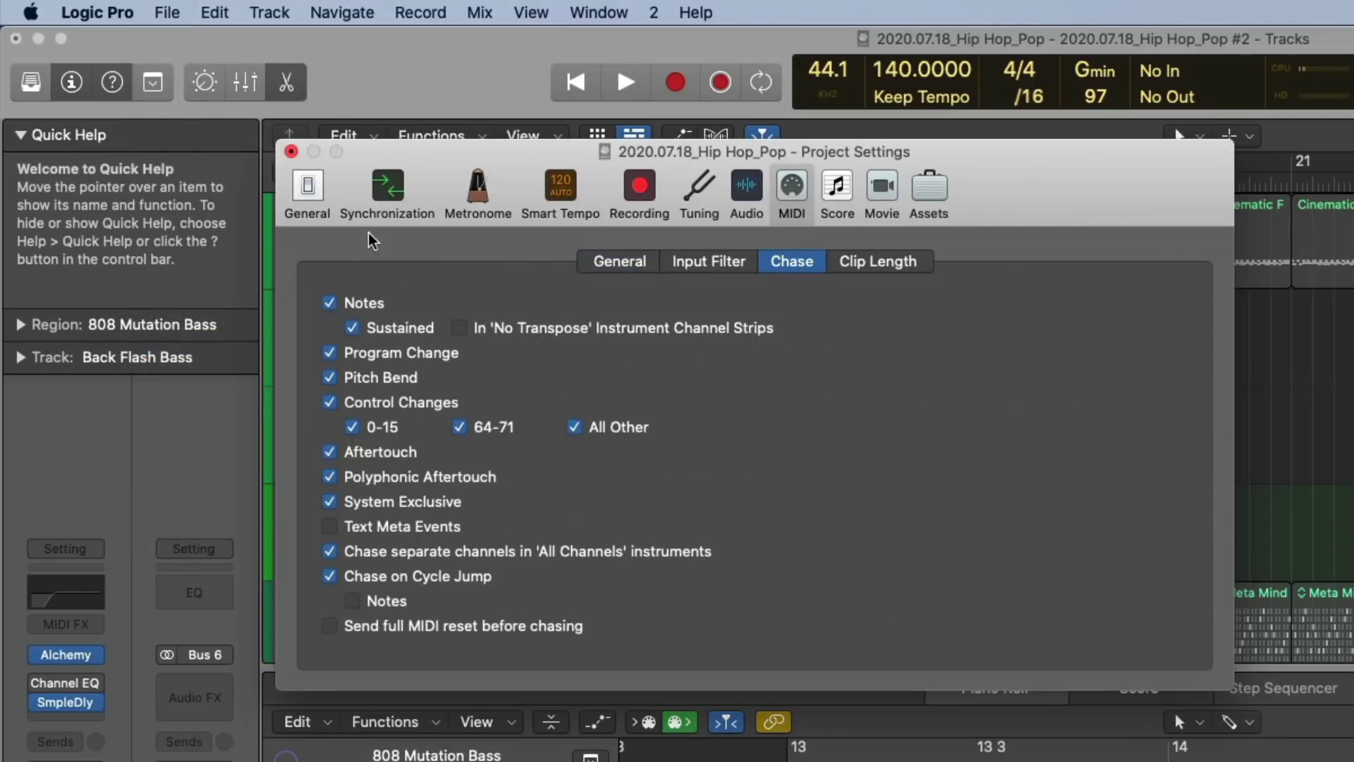
- Move the project settings window aside and replay the bass region from partway through its first note
drag(348, 142, 4, 269)
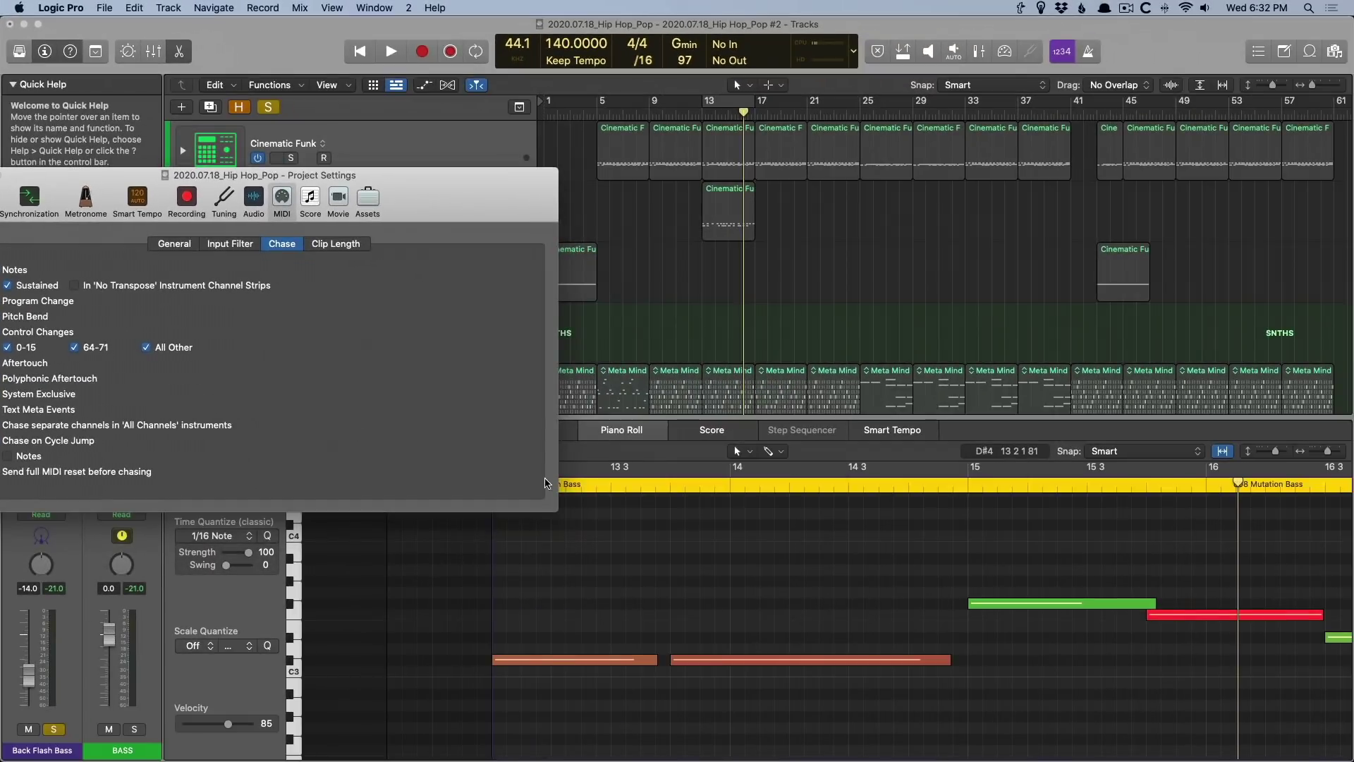
click(566, 485)
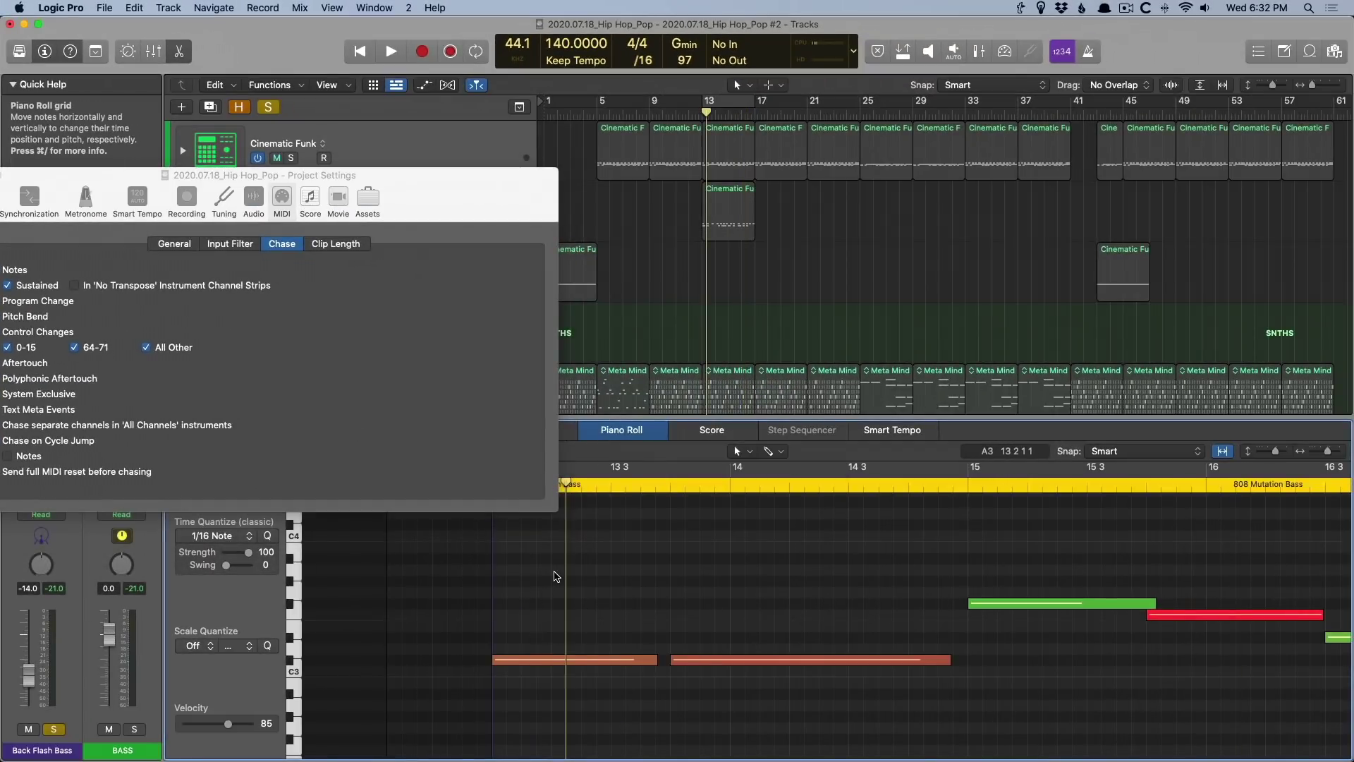
key(space)
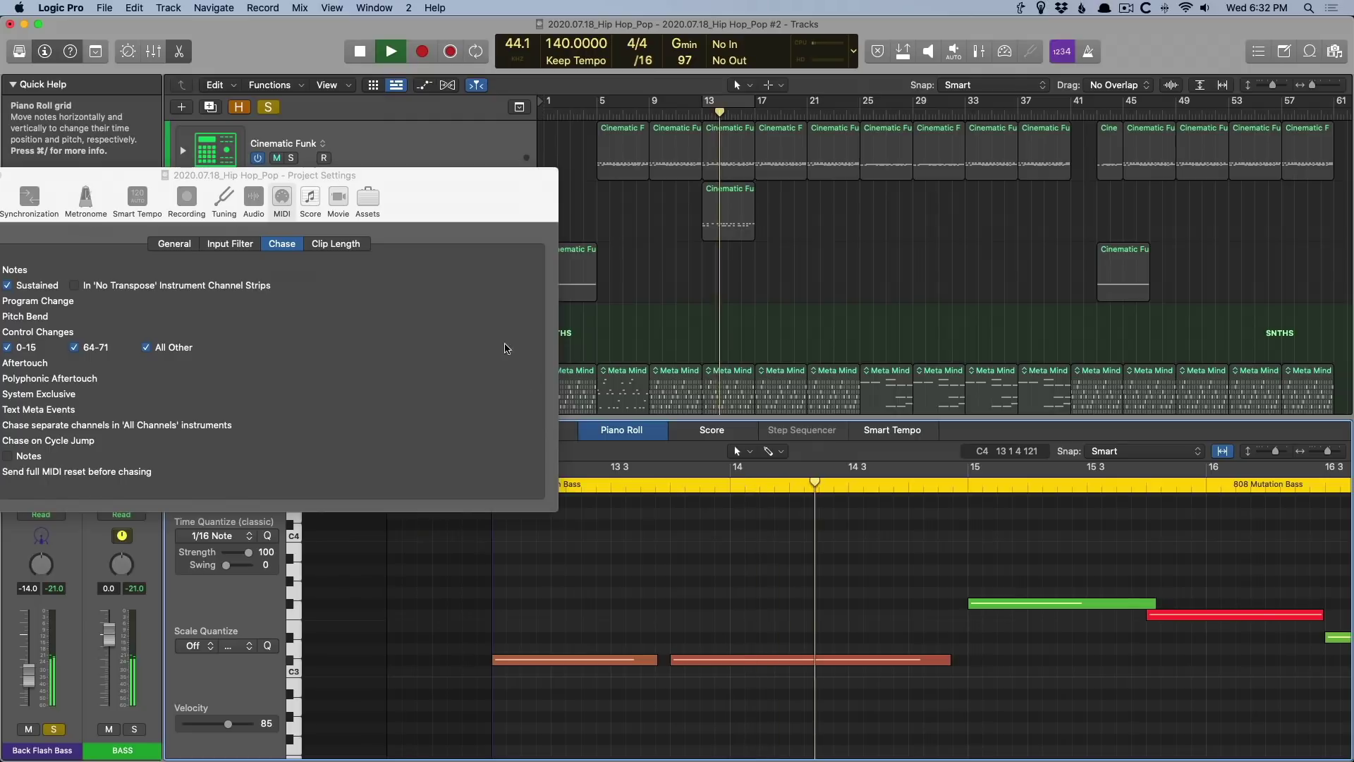
key(space)
- Close the project settings window and hide the lower editor area so all tracks are shown
drag(445, 204, 877, 128)
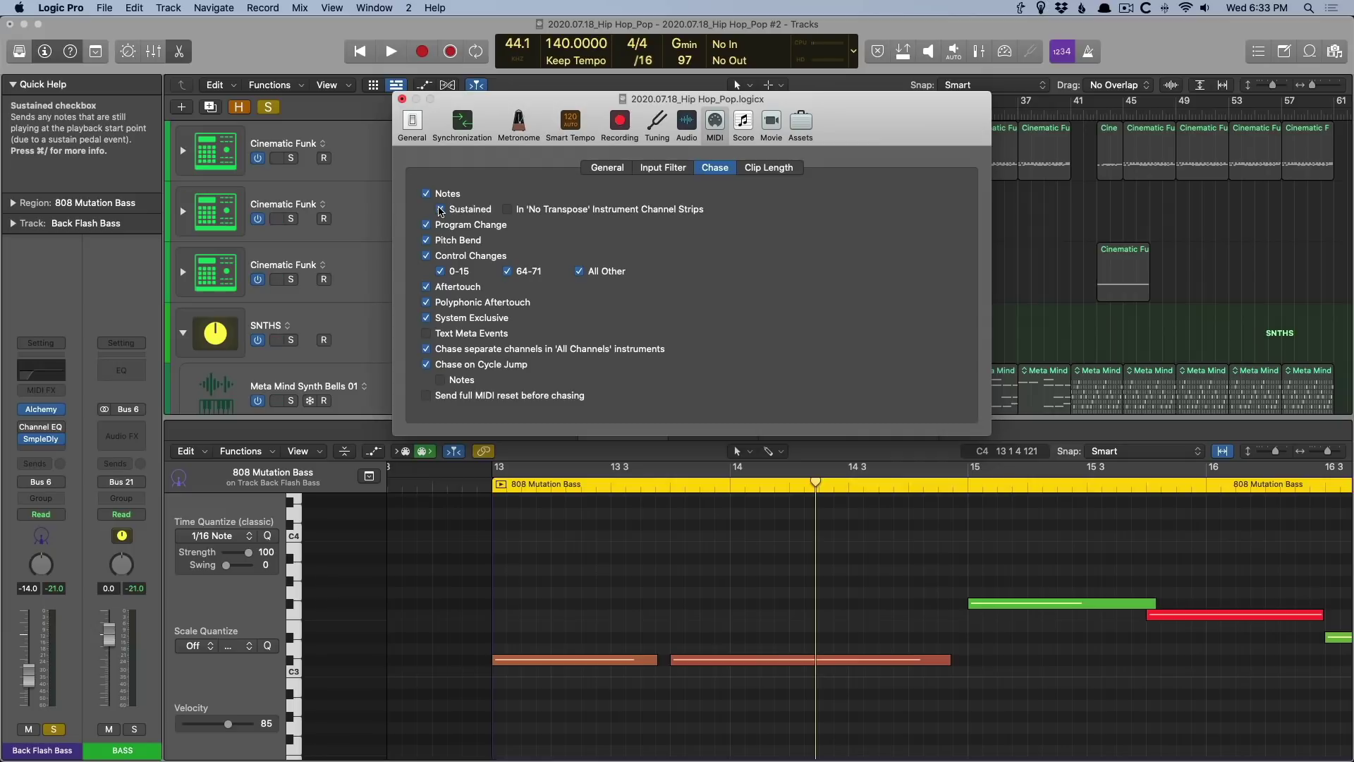
click(402, 98)
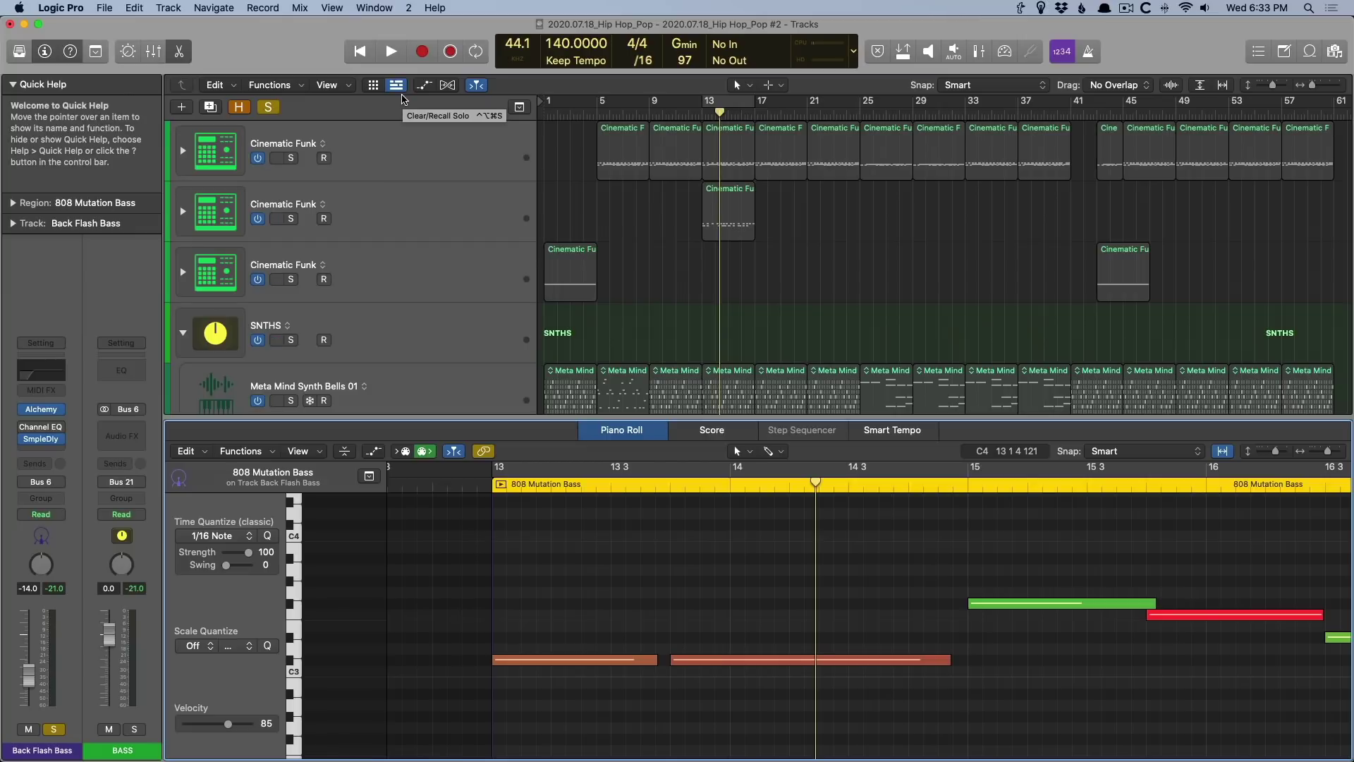
key(x)
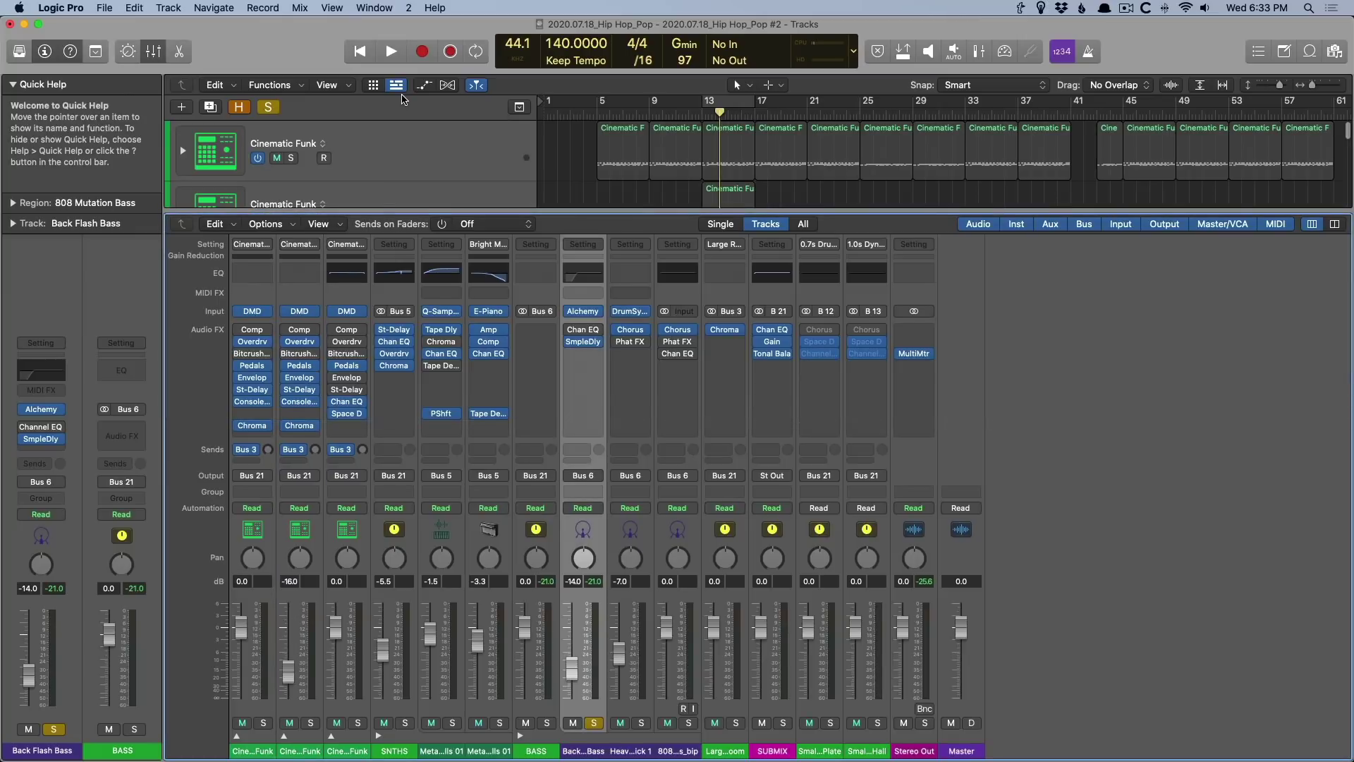
key(x)
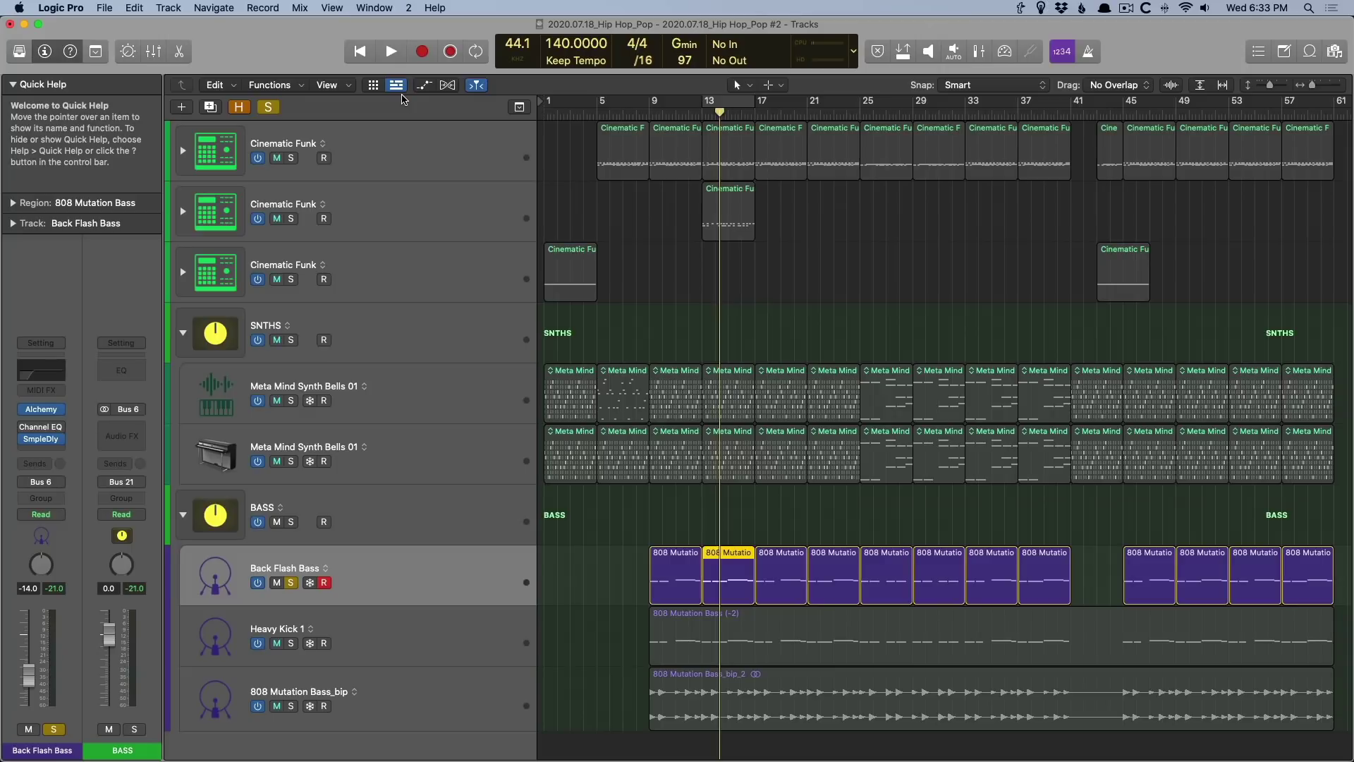
- Lock the SMPTE position of all regions in the project, and clear the selection
key(super+a)
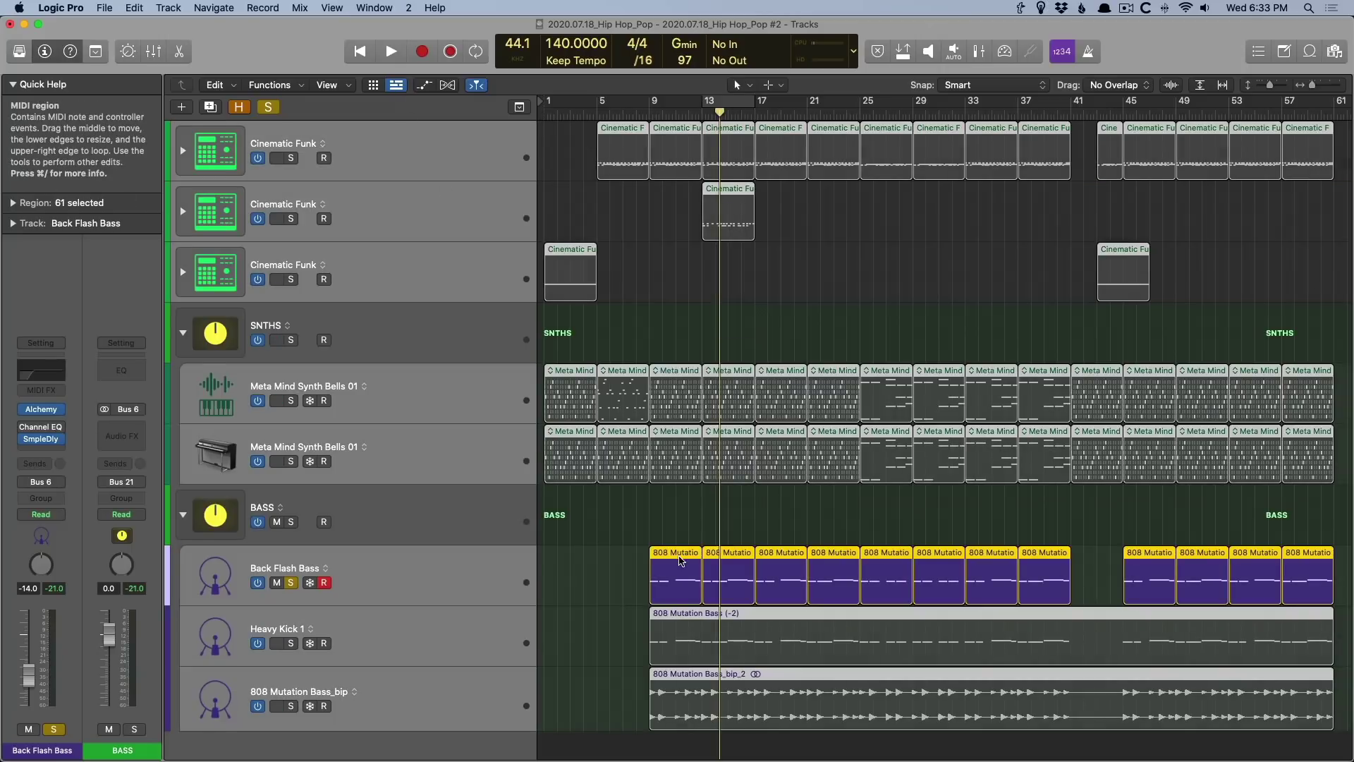
right_click(677, 560)
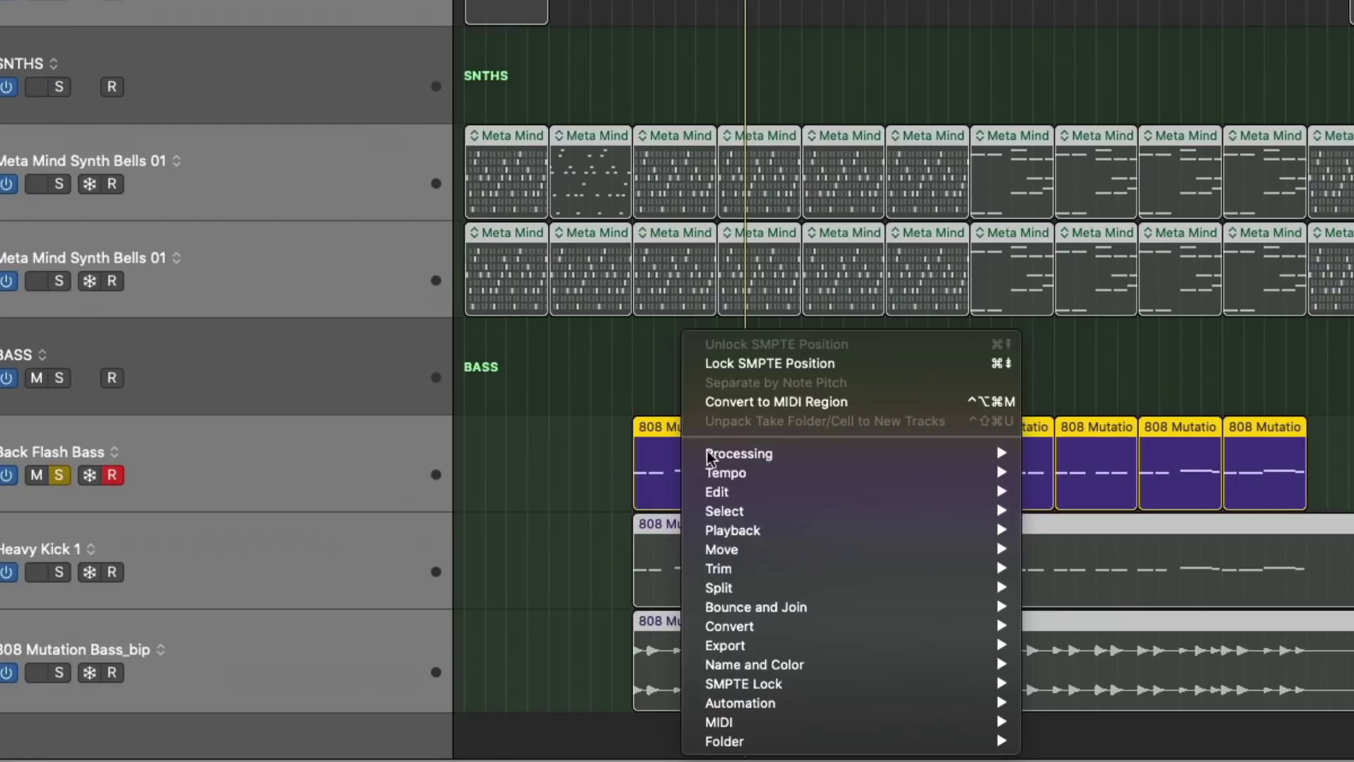
mouse_move(915, 686)
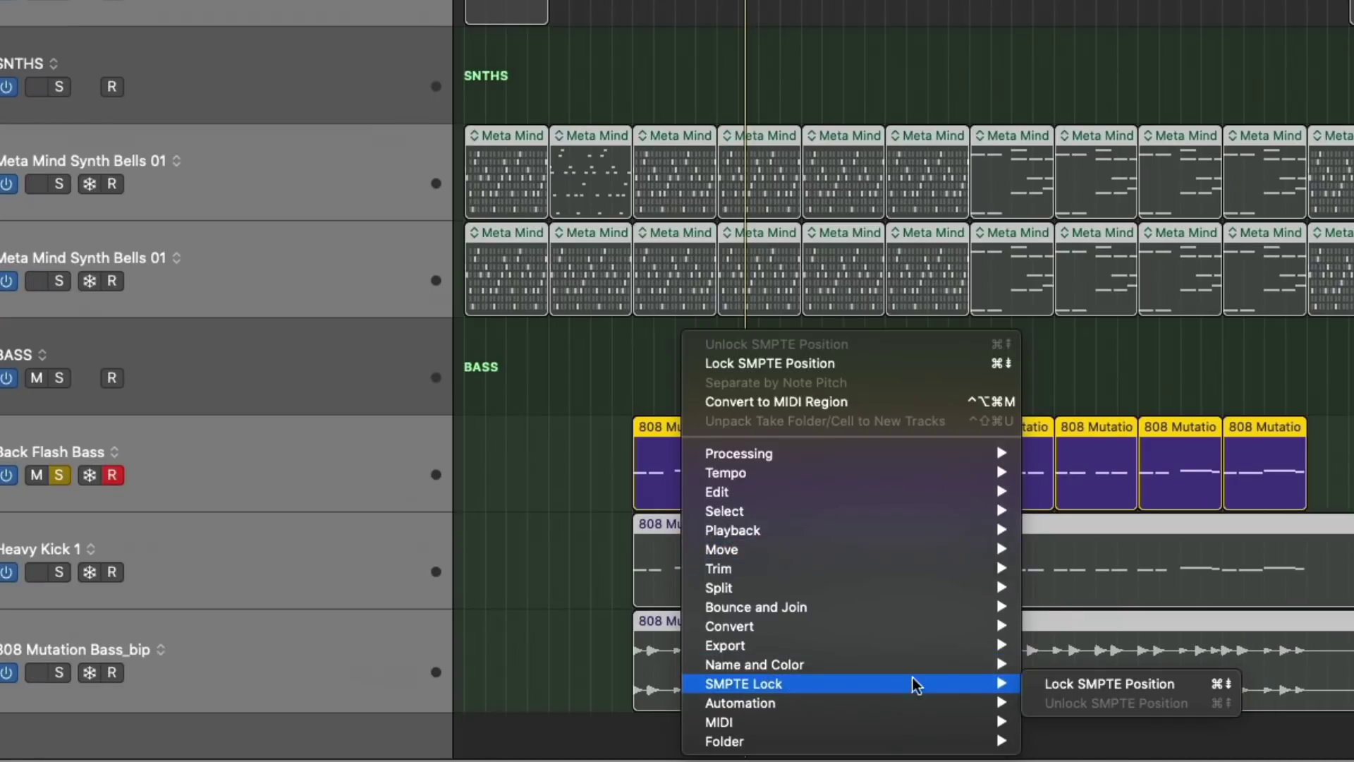
click(1044, 684)
click(552, 436)
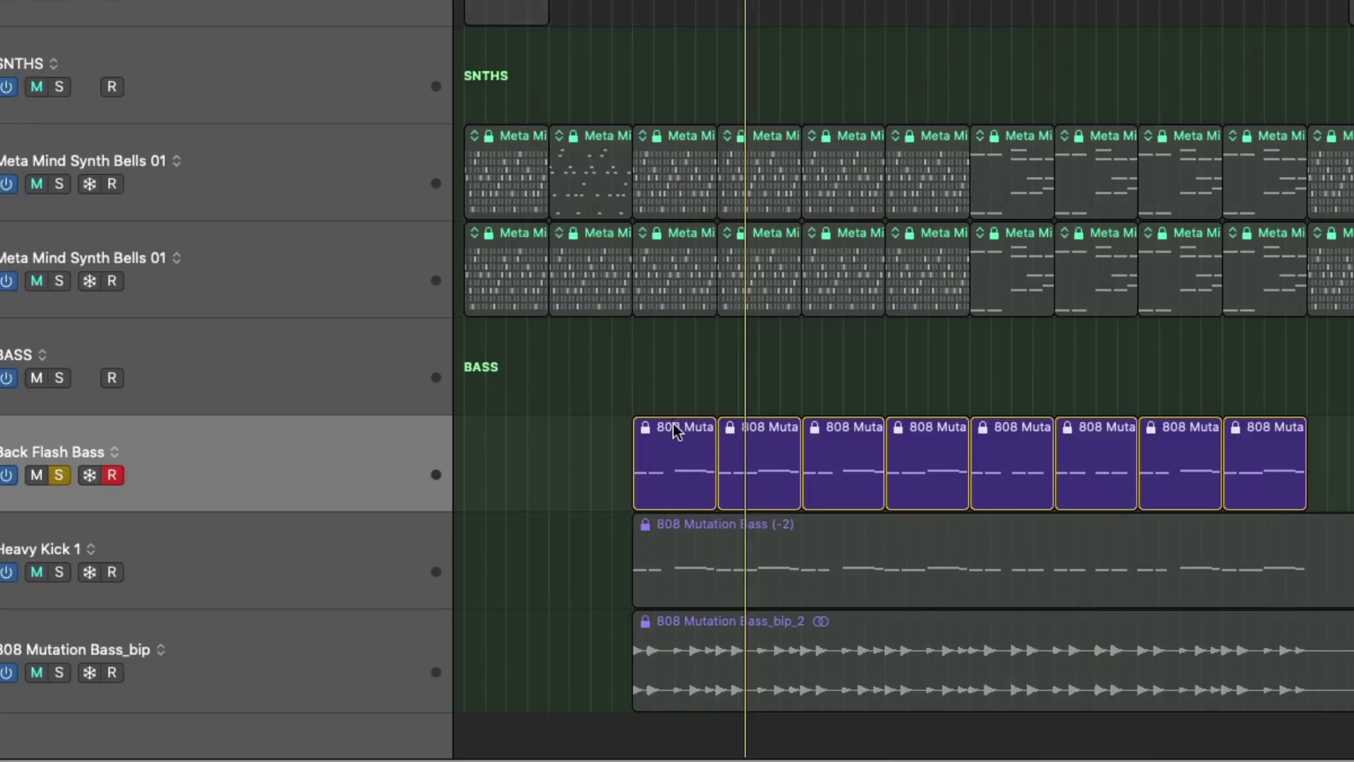
- Try to move the first Back Flash Bass region earlier and later along the timeline
drag(673, 423, 522, 422)
drag(673, 435, 1229, 426)
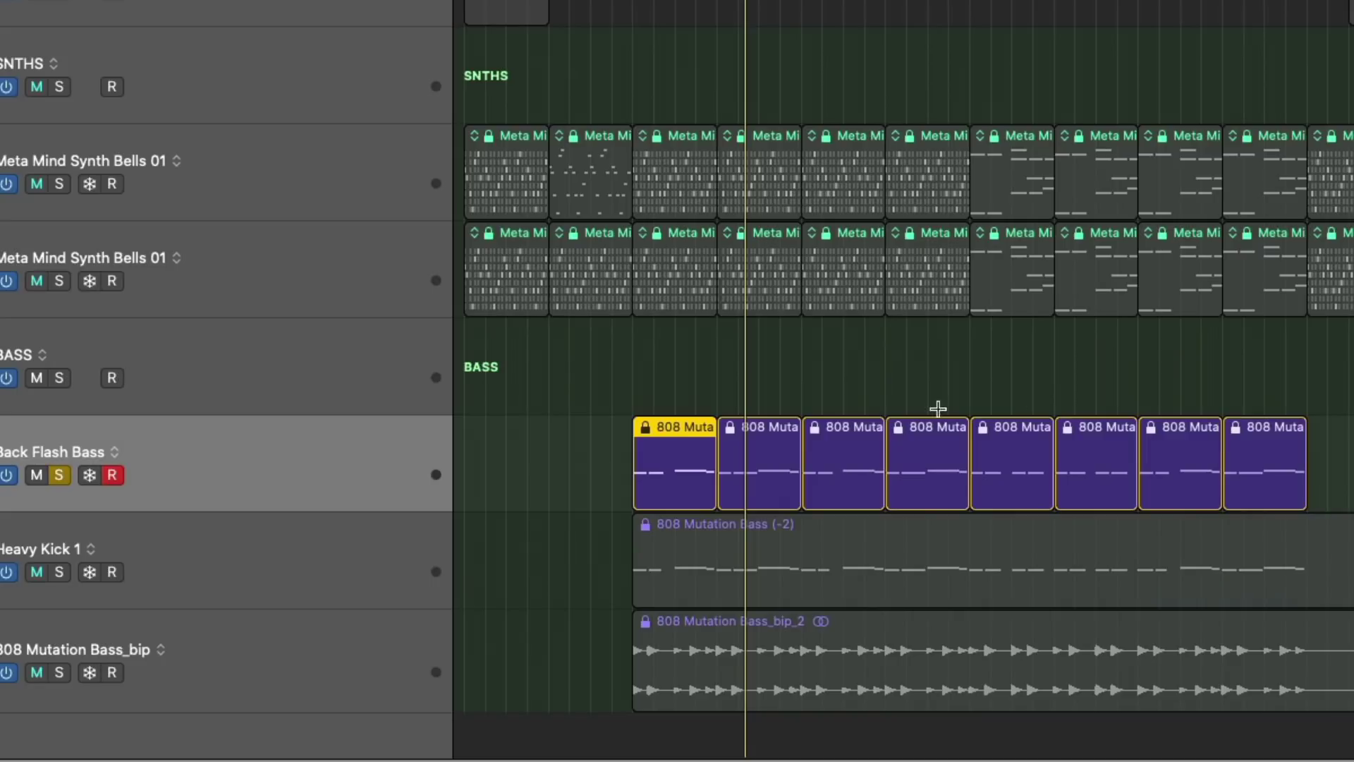
mouse_move(684, 421)
mouse_down()
mouse_move(689, 336)
mouse_move(695, 431)
mouse_up()
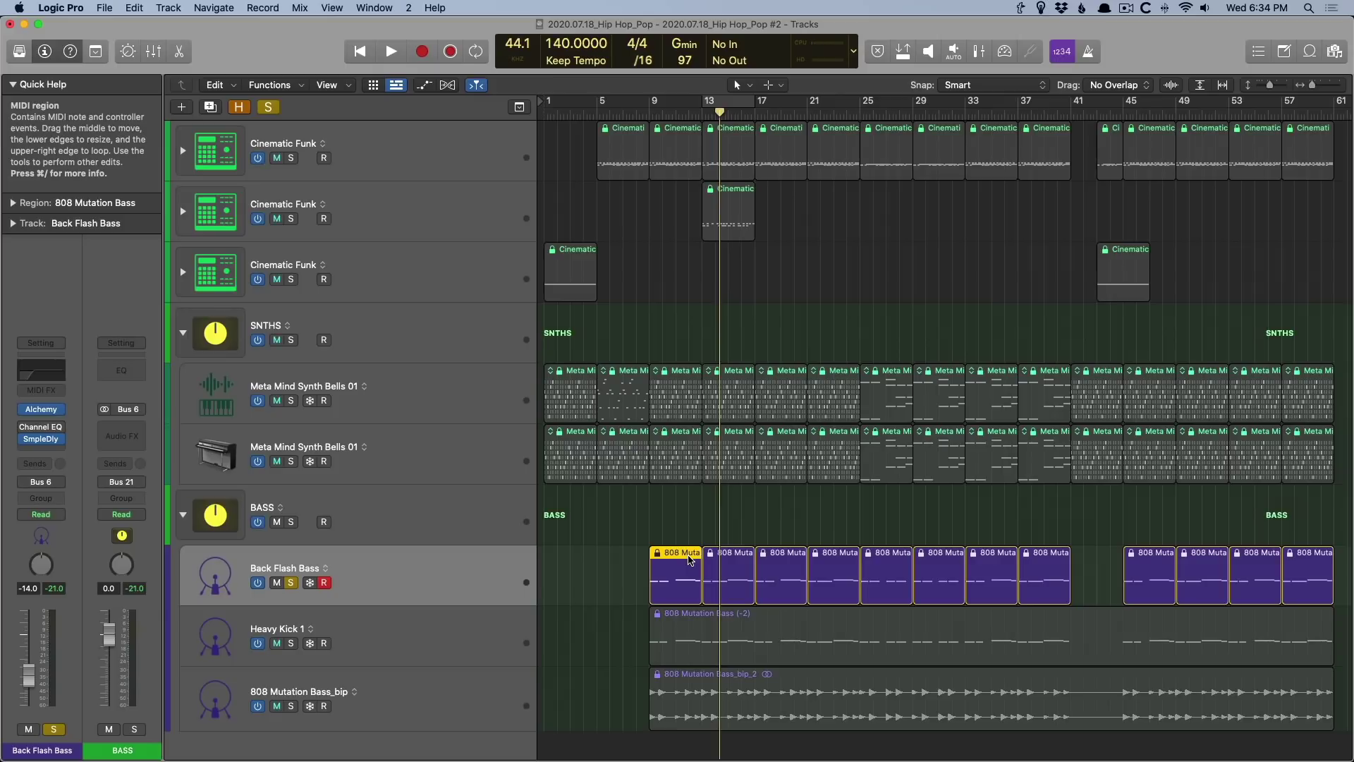
- Unsolo the Back Flash Bass track and play the full arrangement with Cycle mode on over bars 13 to 17
click(290, 583)
key(c)
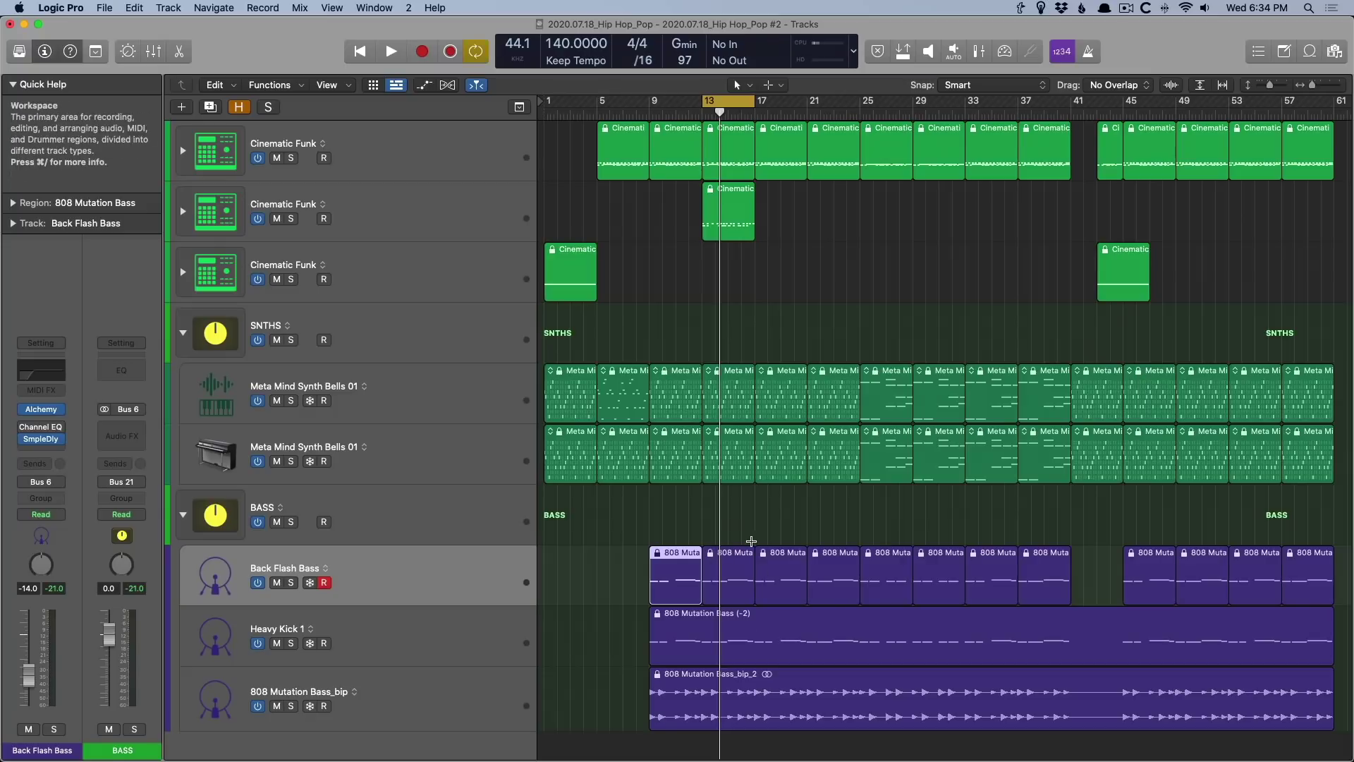
click(621, 569)
key(space)
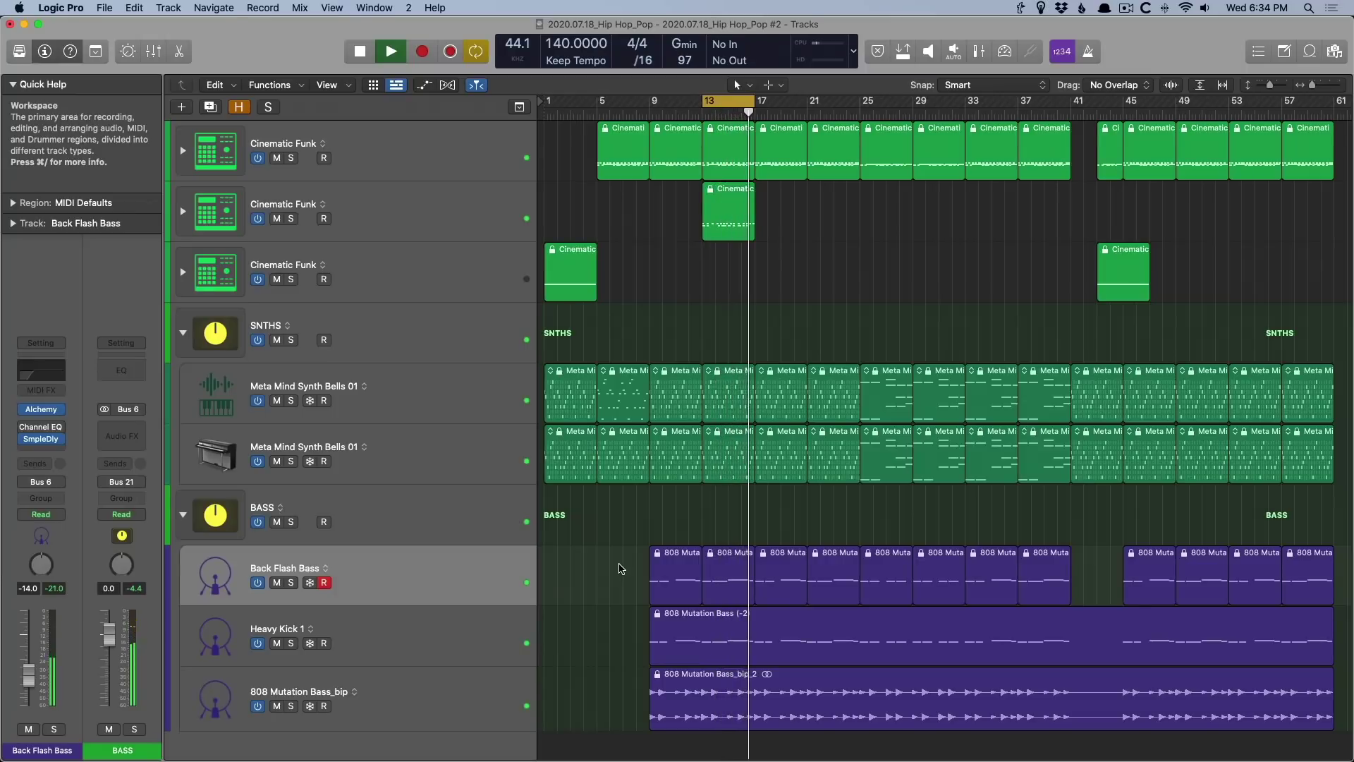
key(space)
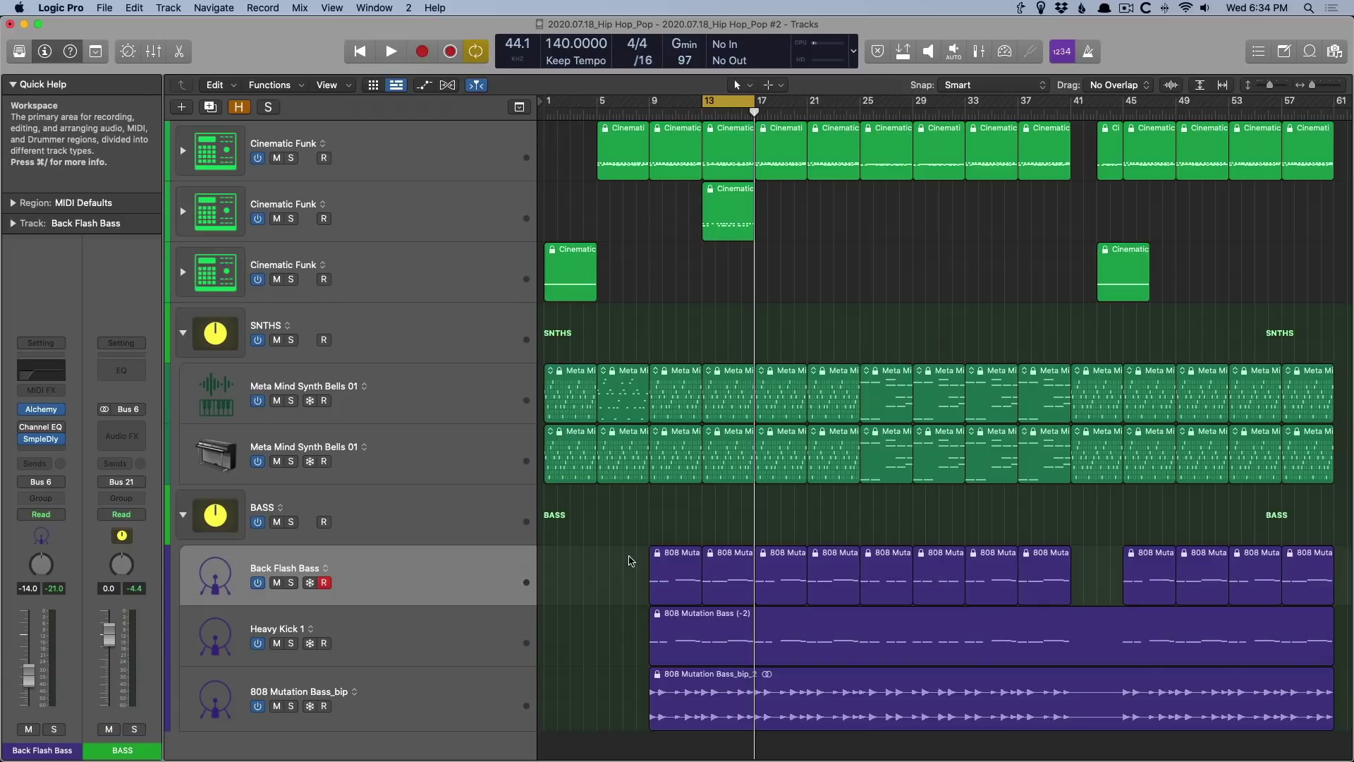
- Set the project tempo to 70 and play the cycled section
double_click(561, 42)
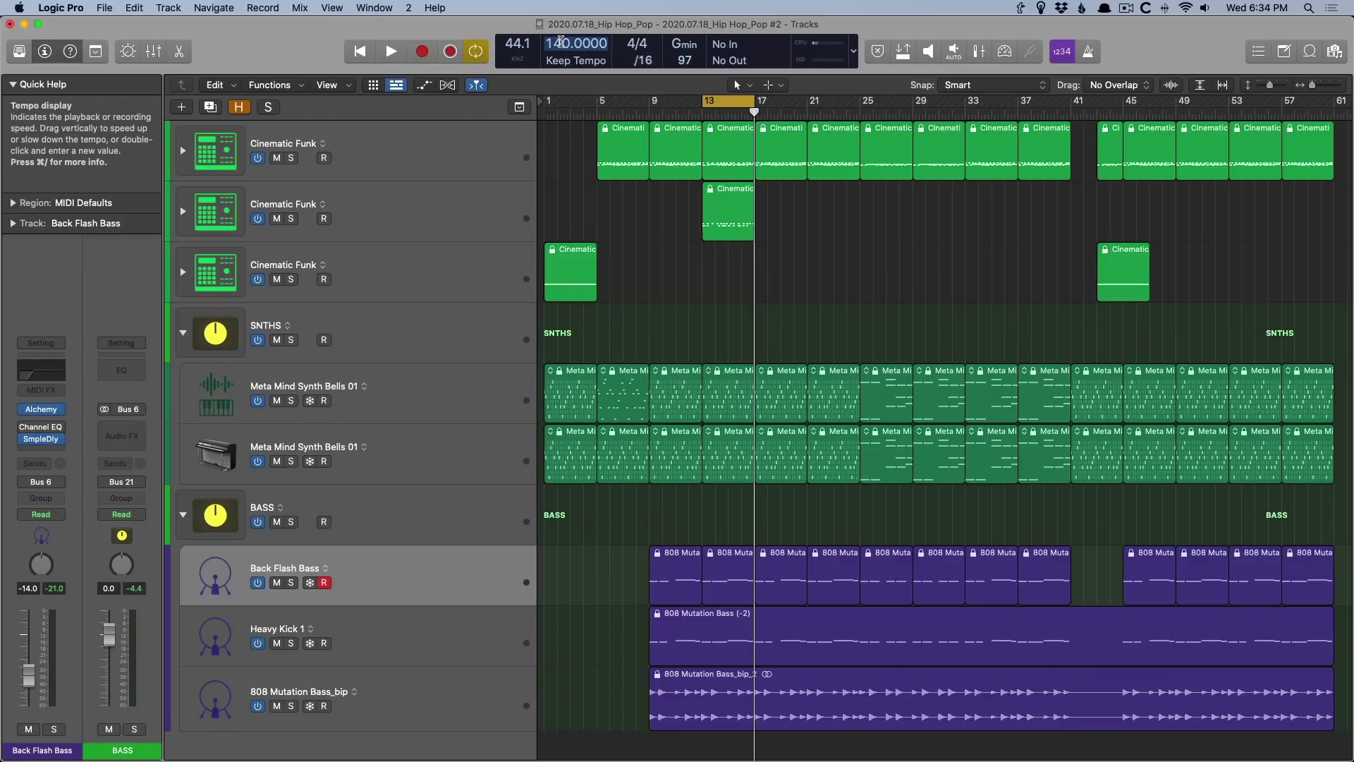
text(70)
key(Return)
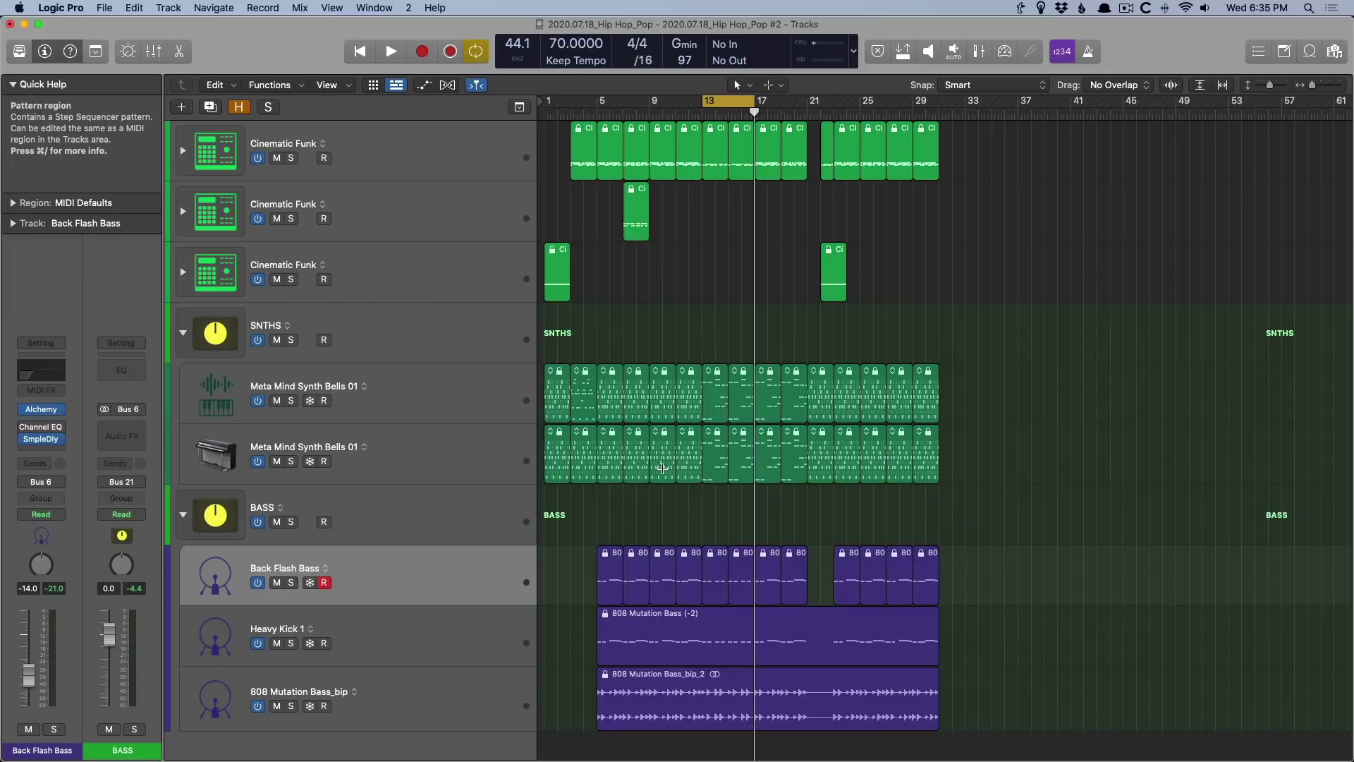
key(space)
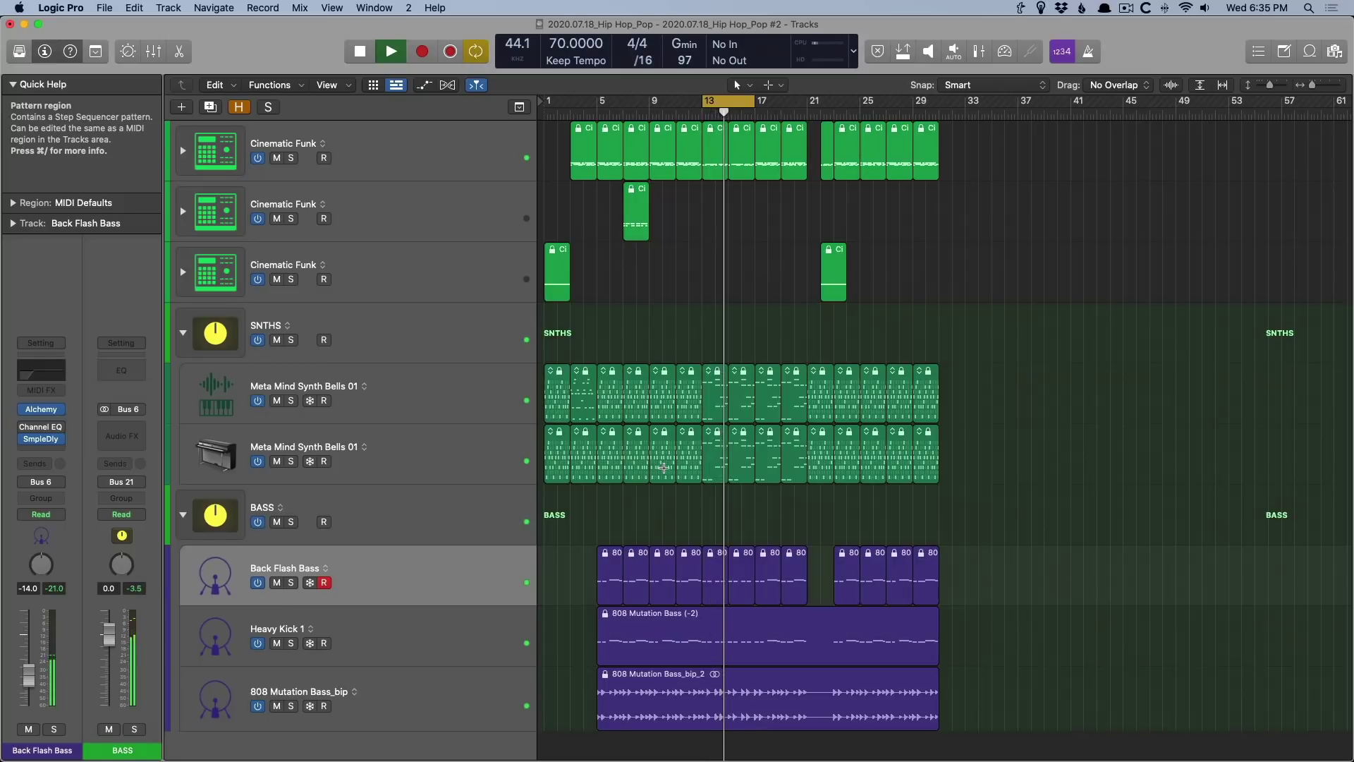
key(space)
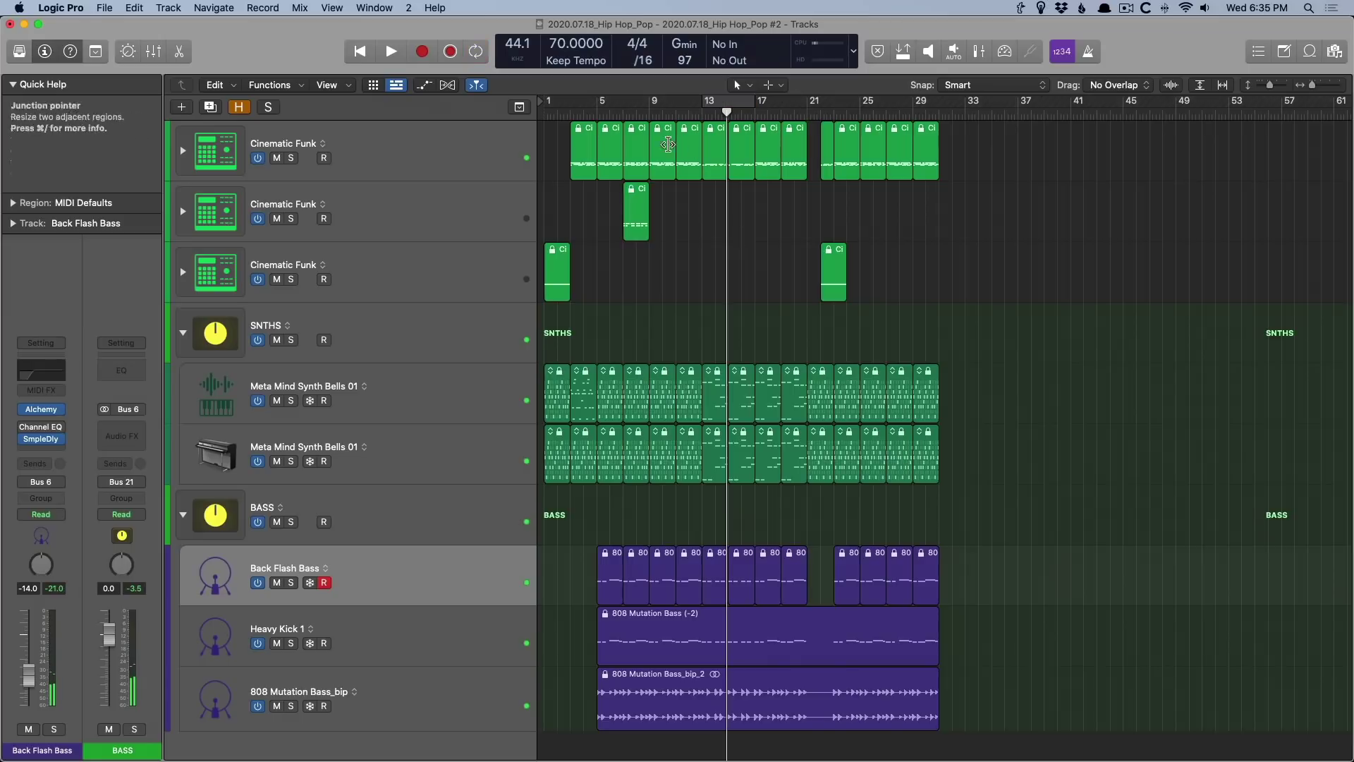
- Play the arrangement from between bars 6 and 7 with Cycle mode off
click(618, 112)
key(space)
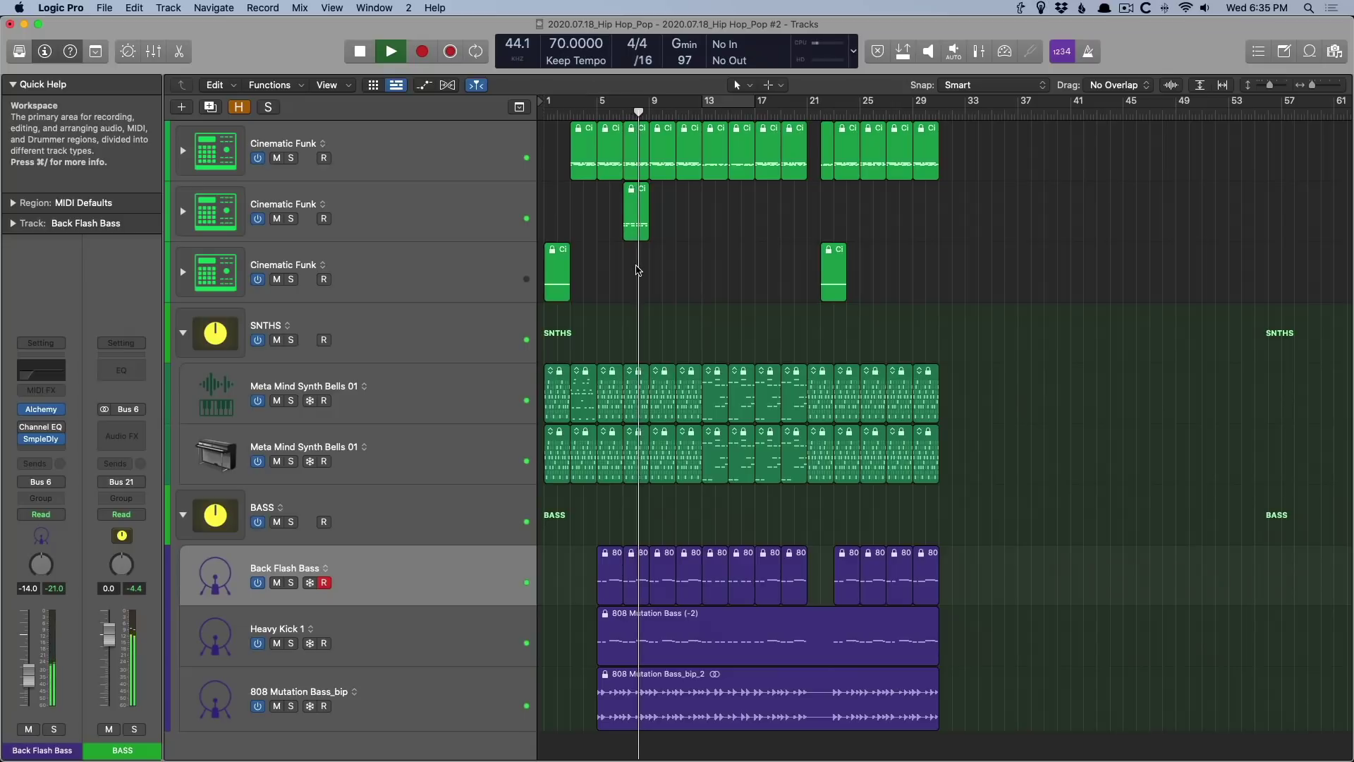
key(space)
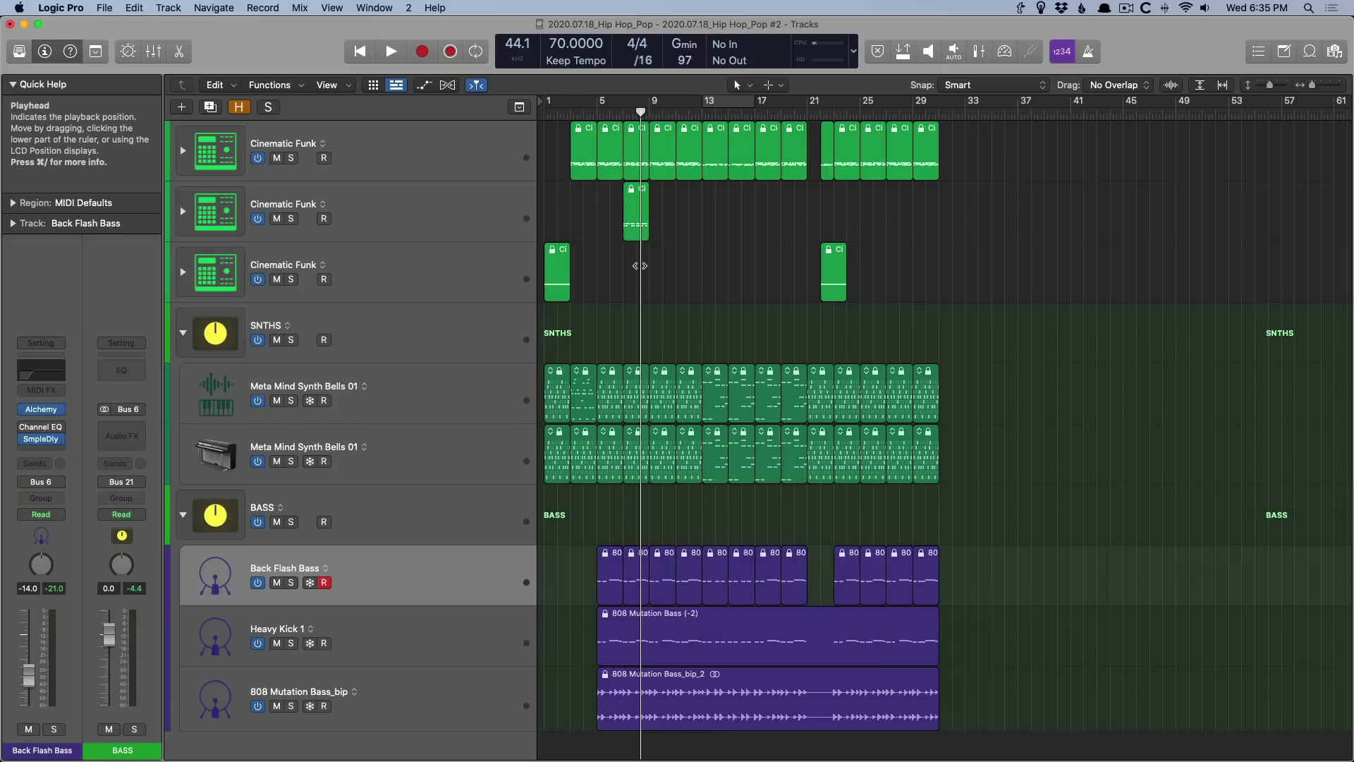
- Set the project tempo to 140
double_click(571, 45)
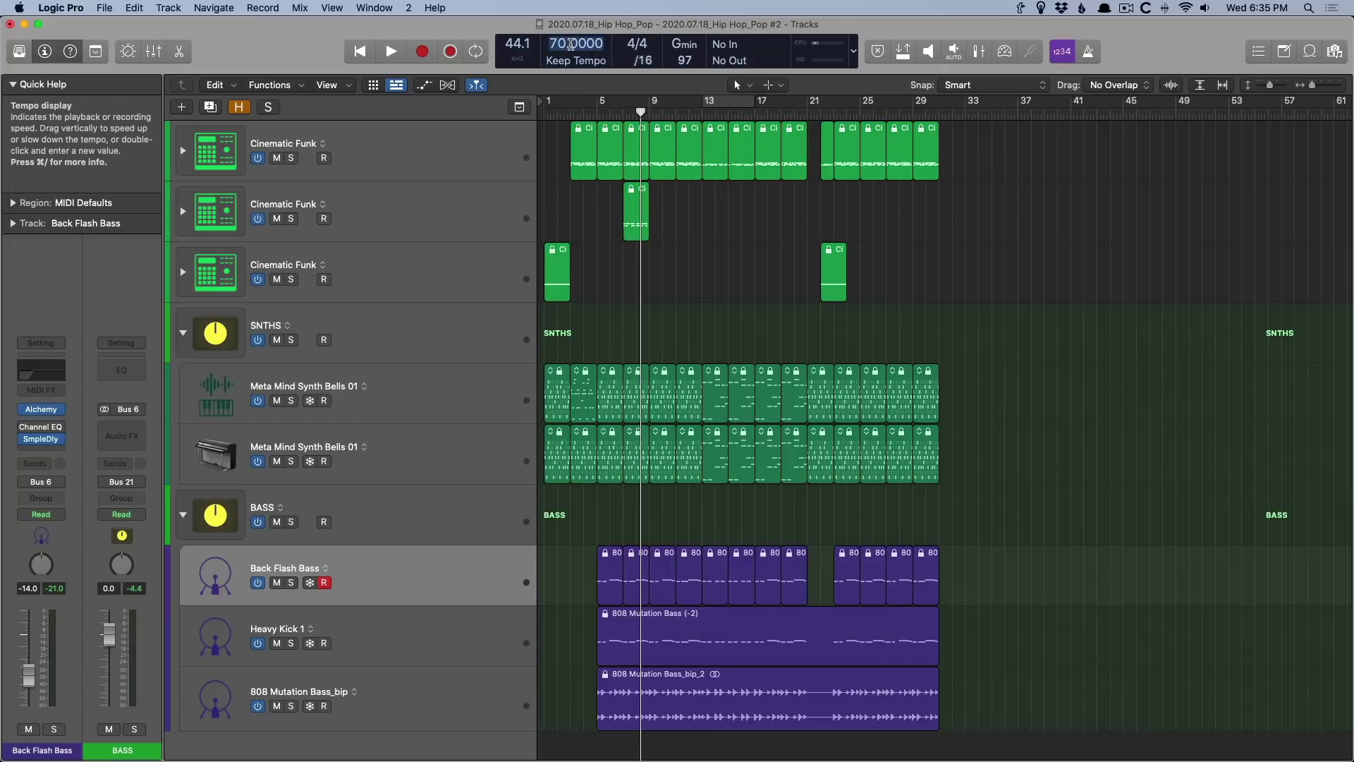
text(140)
key(Return)
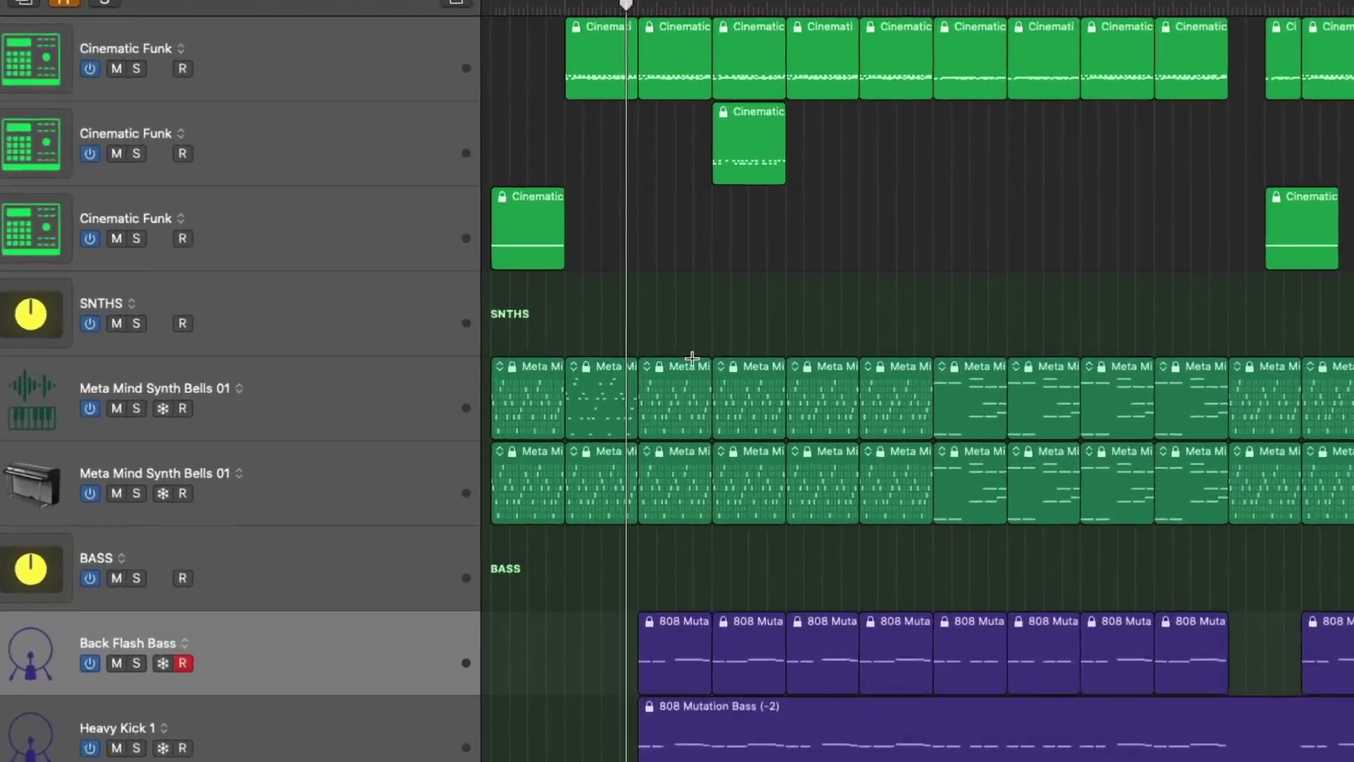
- Unlock the SMPTE position of all selected regions and play the arrangement at the current tempo
right_click(693, 359)
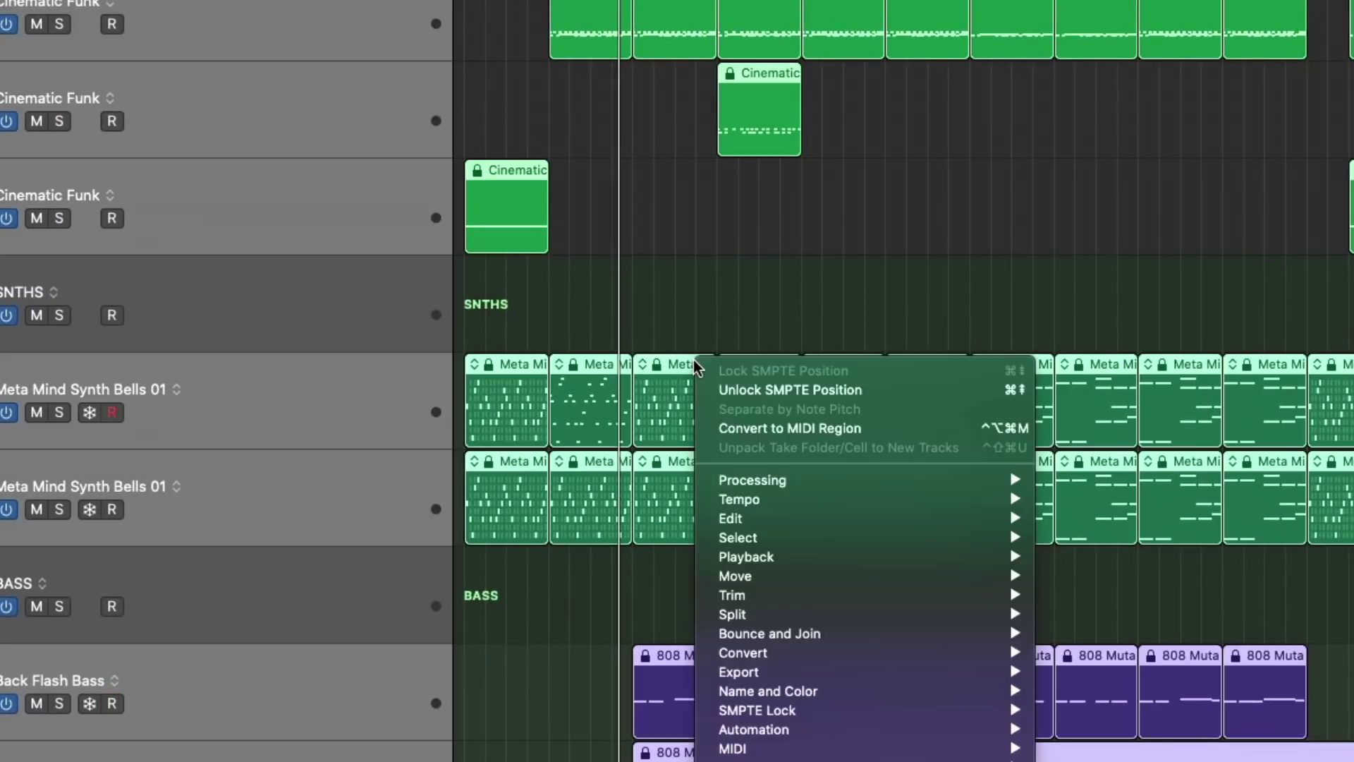
click(726, 388)
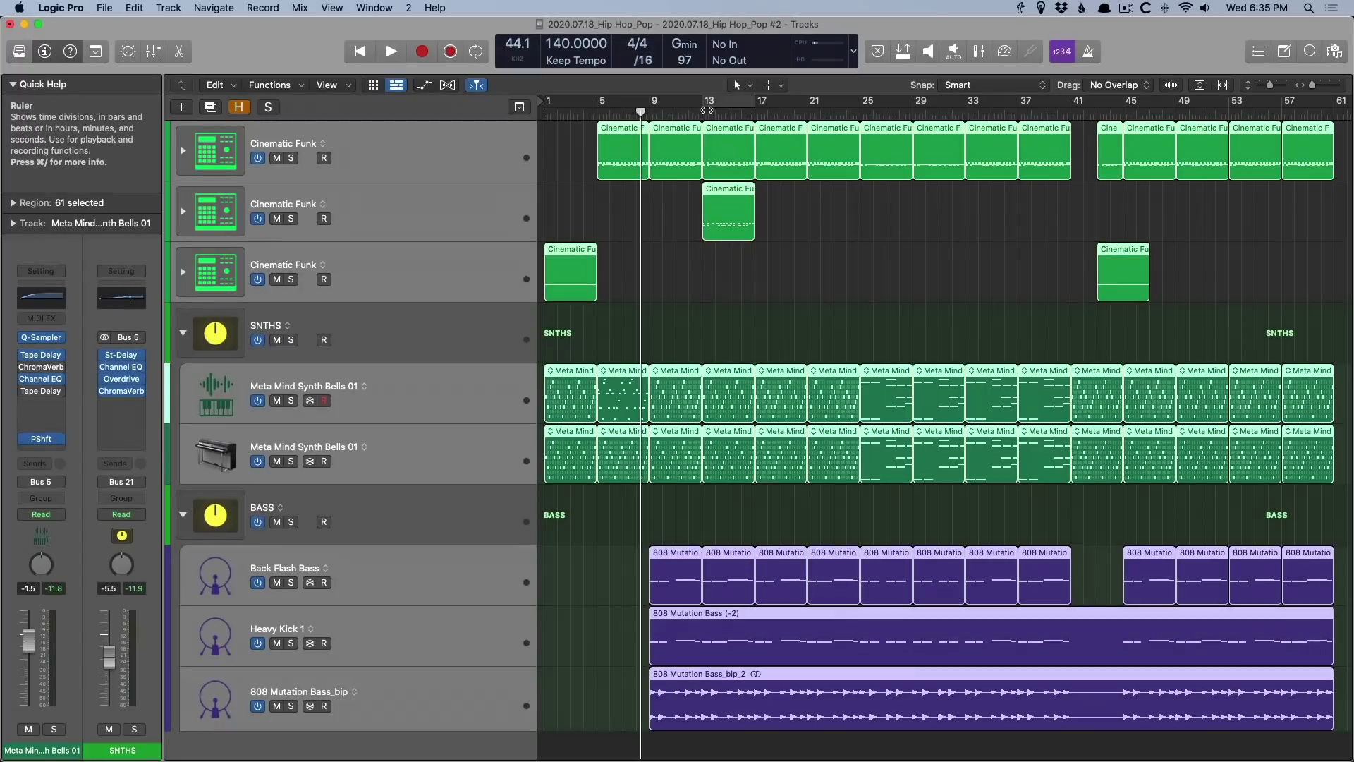
key(space)
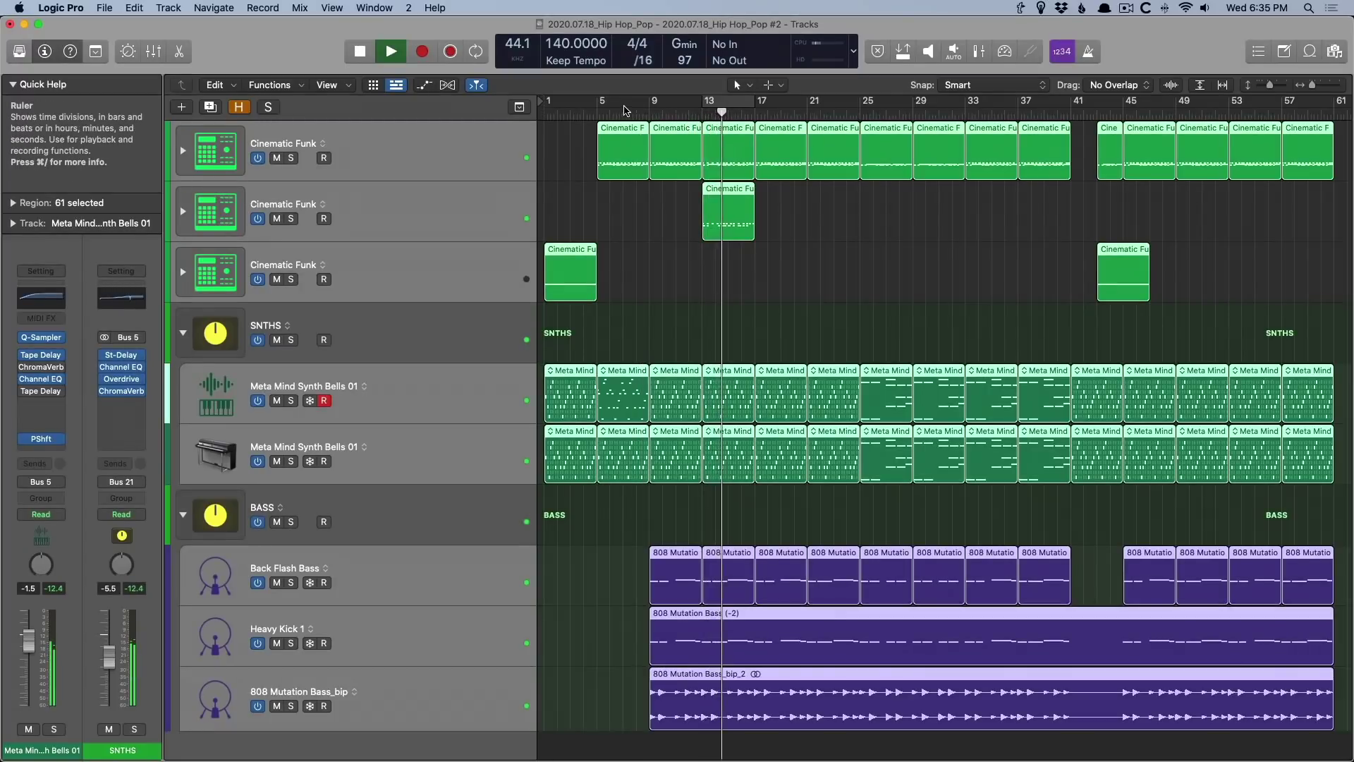
key(space)
- Try a project tempo of 70 with playback from about bar 13, and undo the tempo change
double_click(572, 42)
text(70)
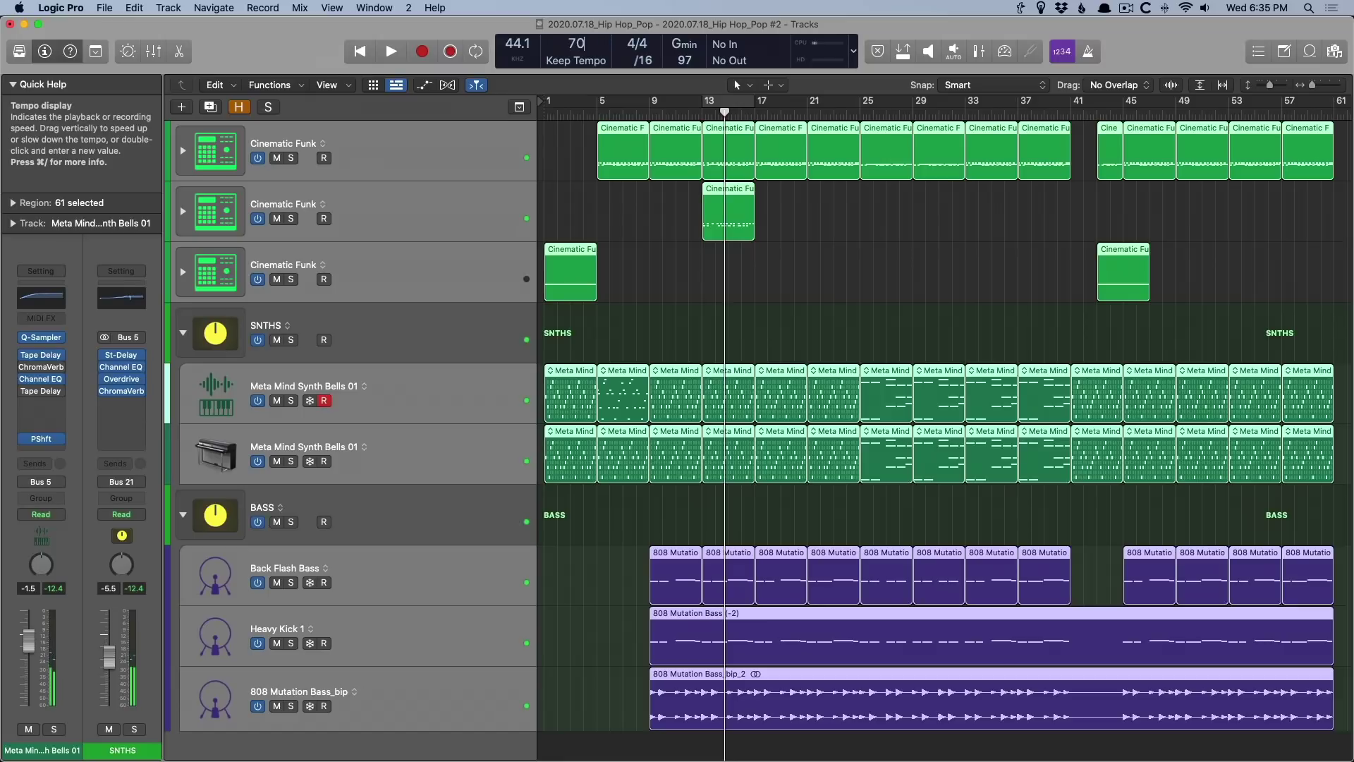
key(Return)
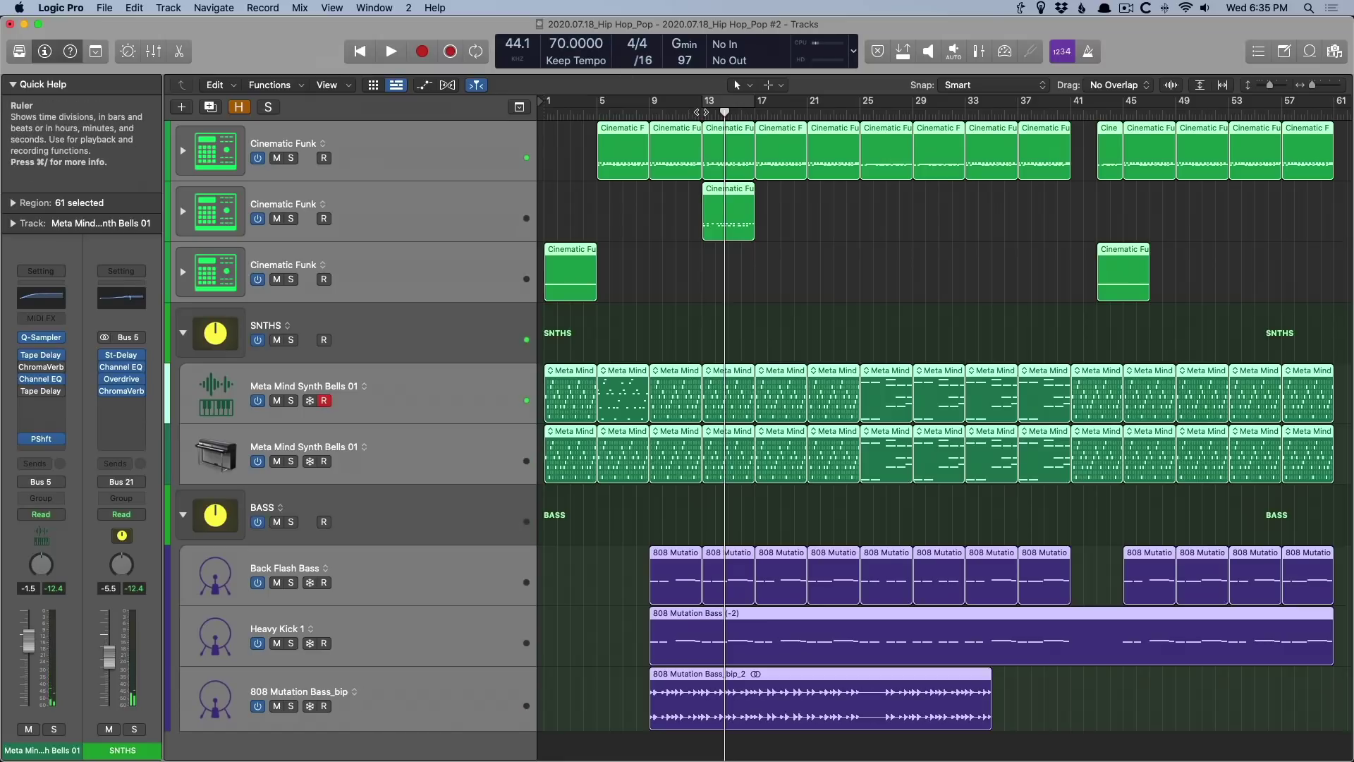
click(702, 114)
key(space)
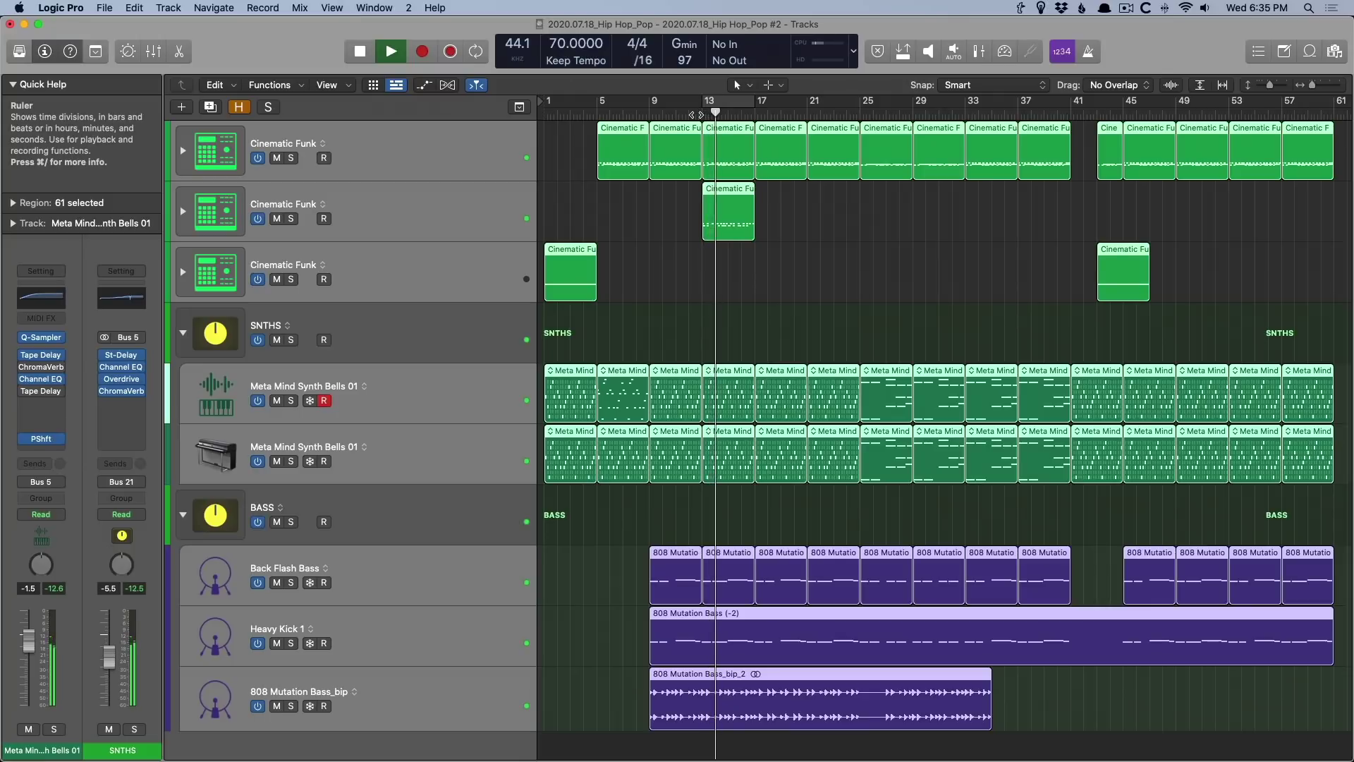
key(space)
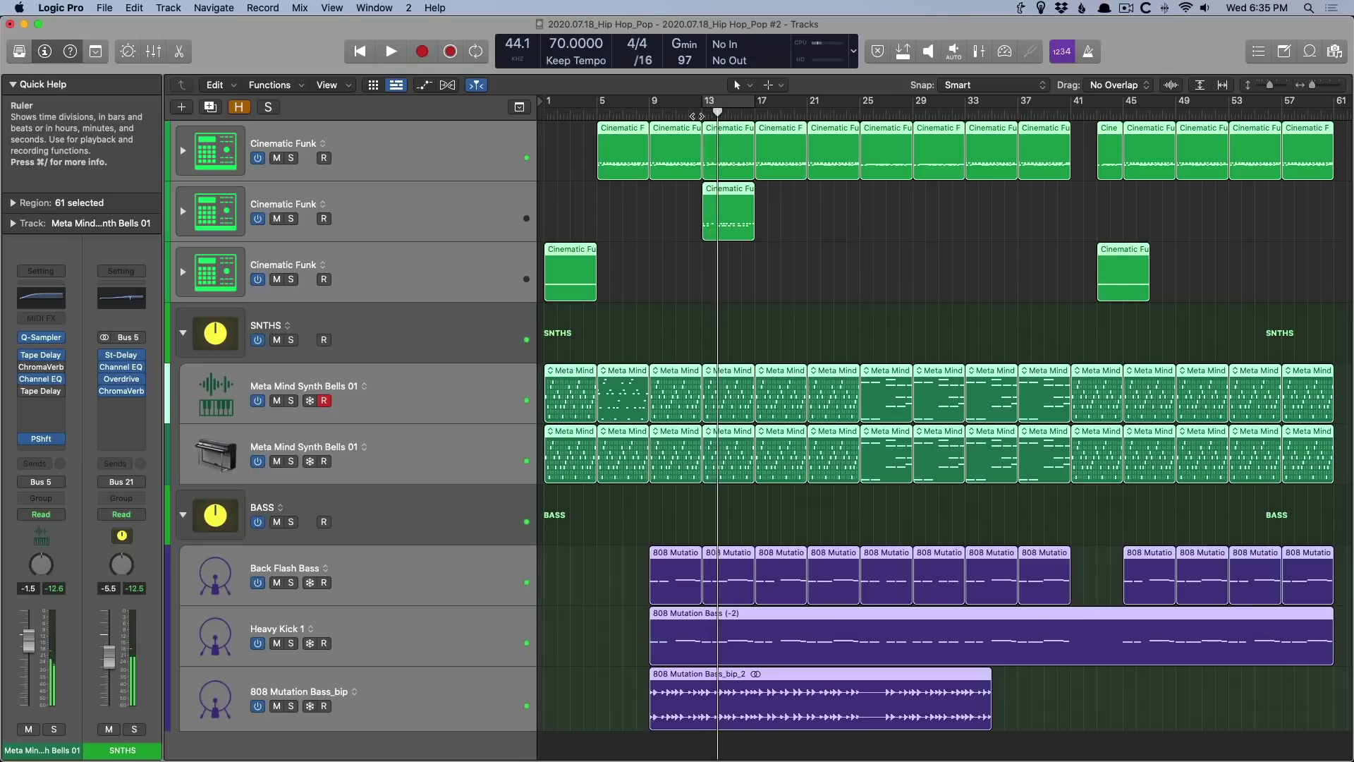
key(super+z)
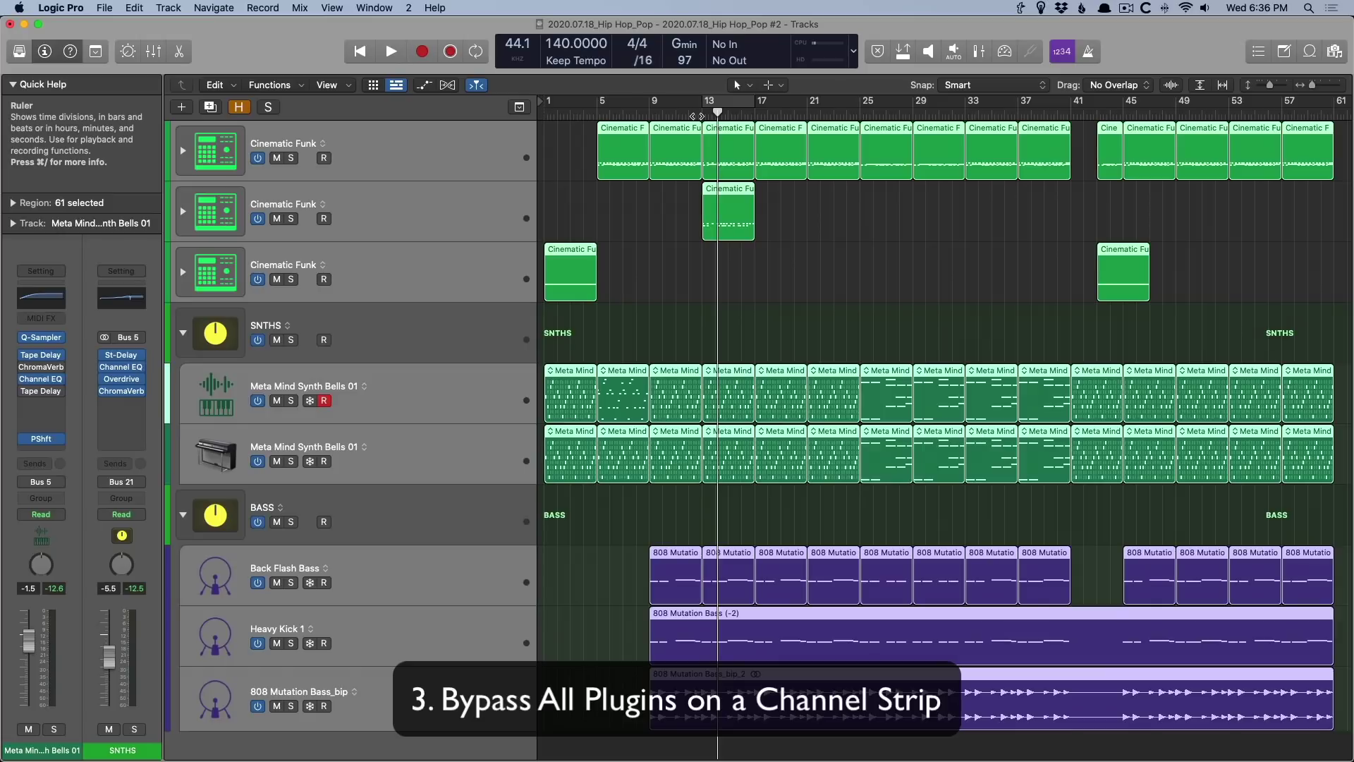
- Show the Mixer, select the SUBMIX channel strip and view its Bypass All Effect Plug-ins setting option
key(x)
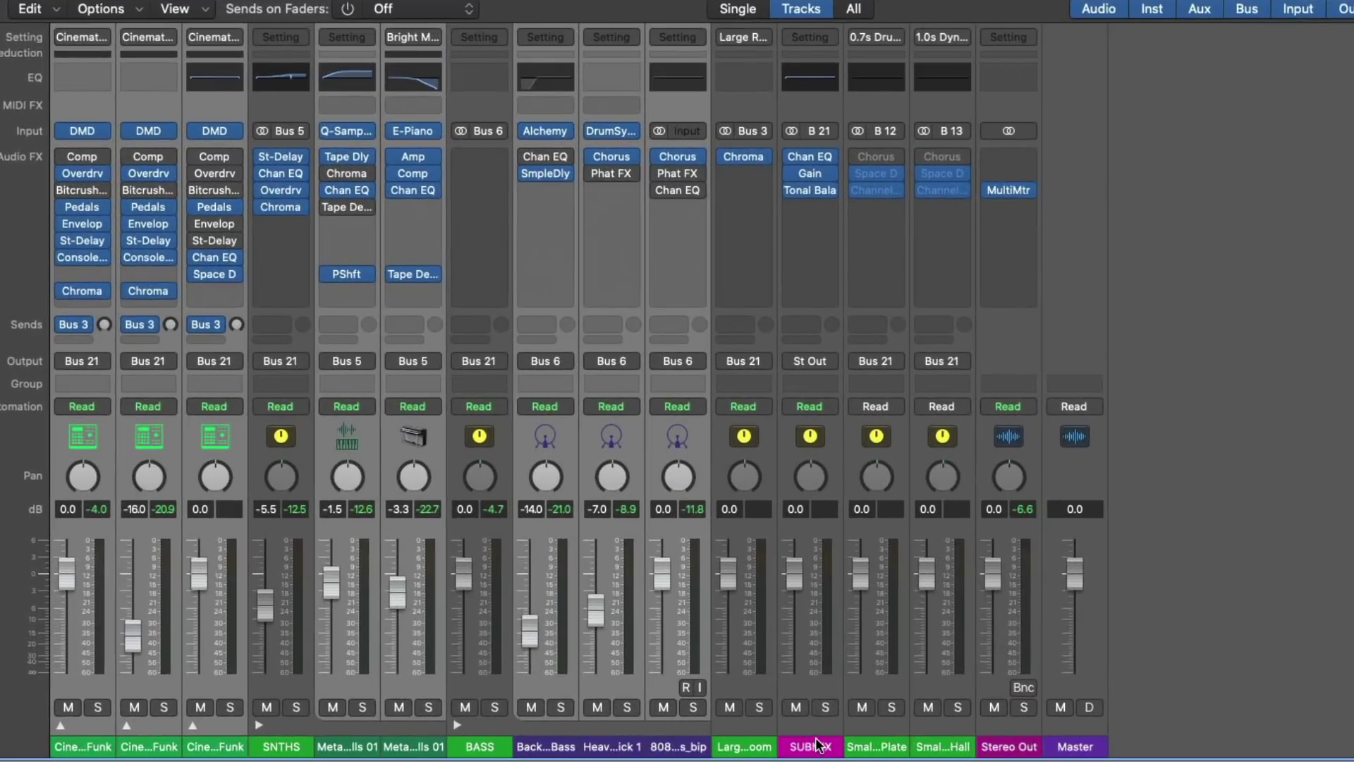
click(818, 744)
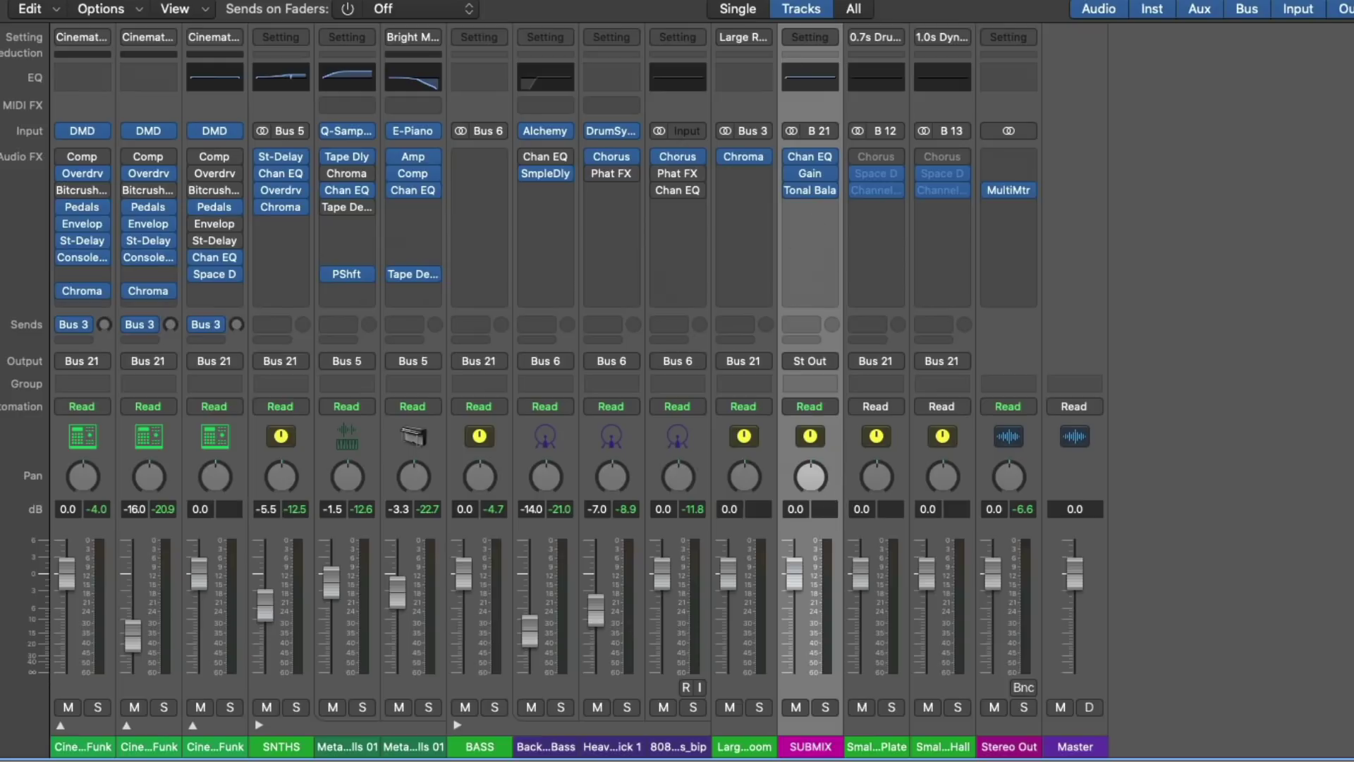
click(812, 37)
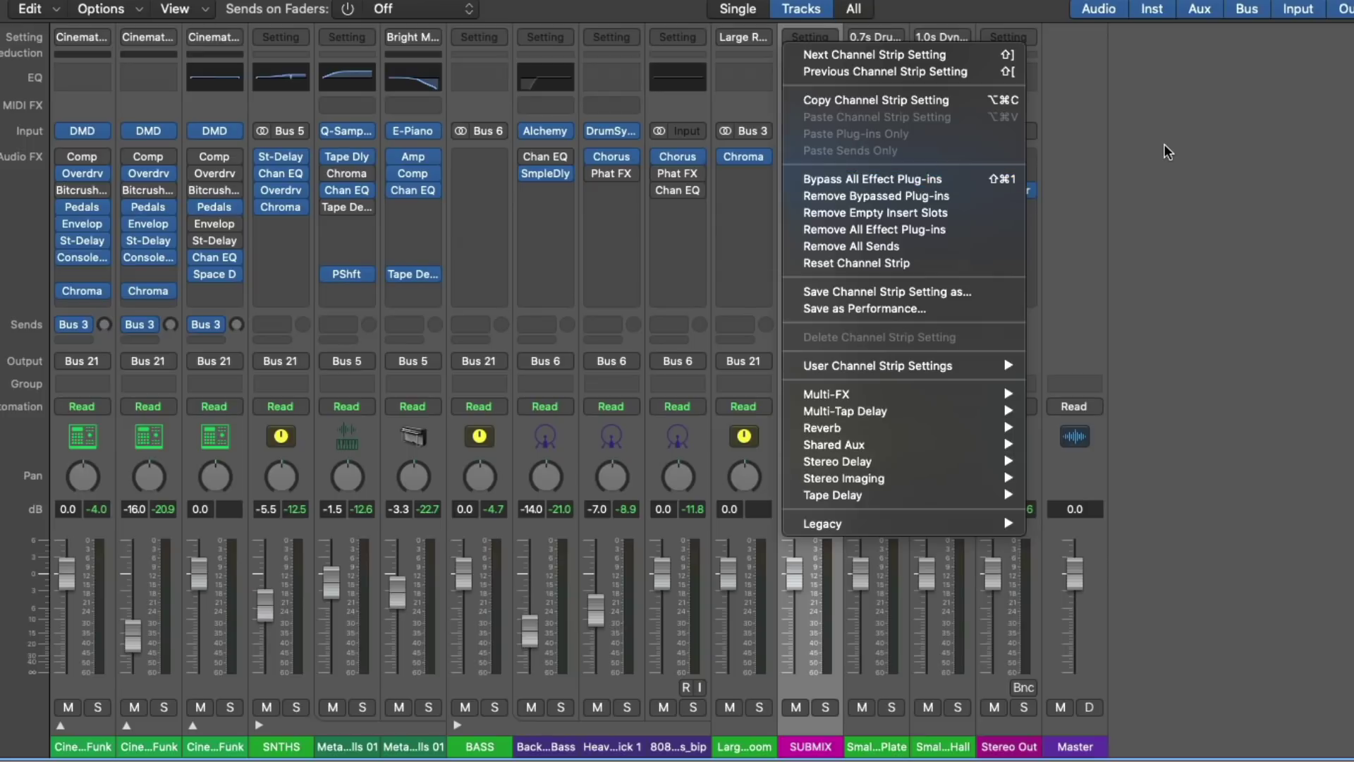
click(1083, 176)
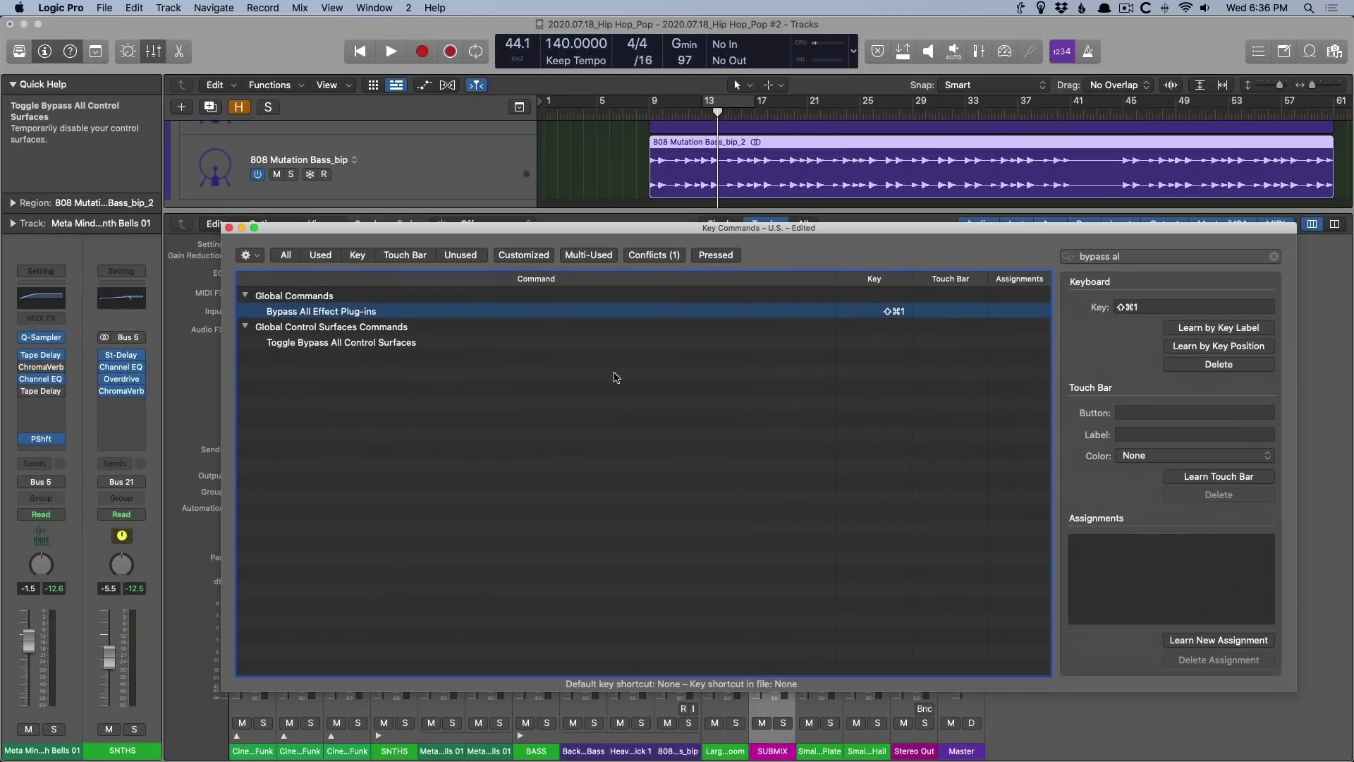
- Examine the key assignment of the Bypass All Effect Plug-ins command in the Key Commands window and close the window
click(61, 8)
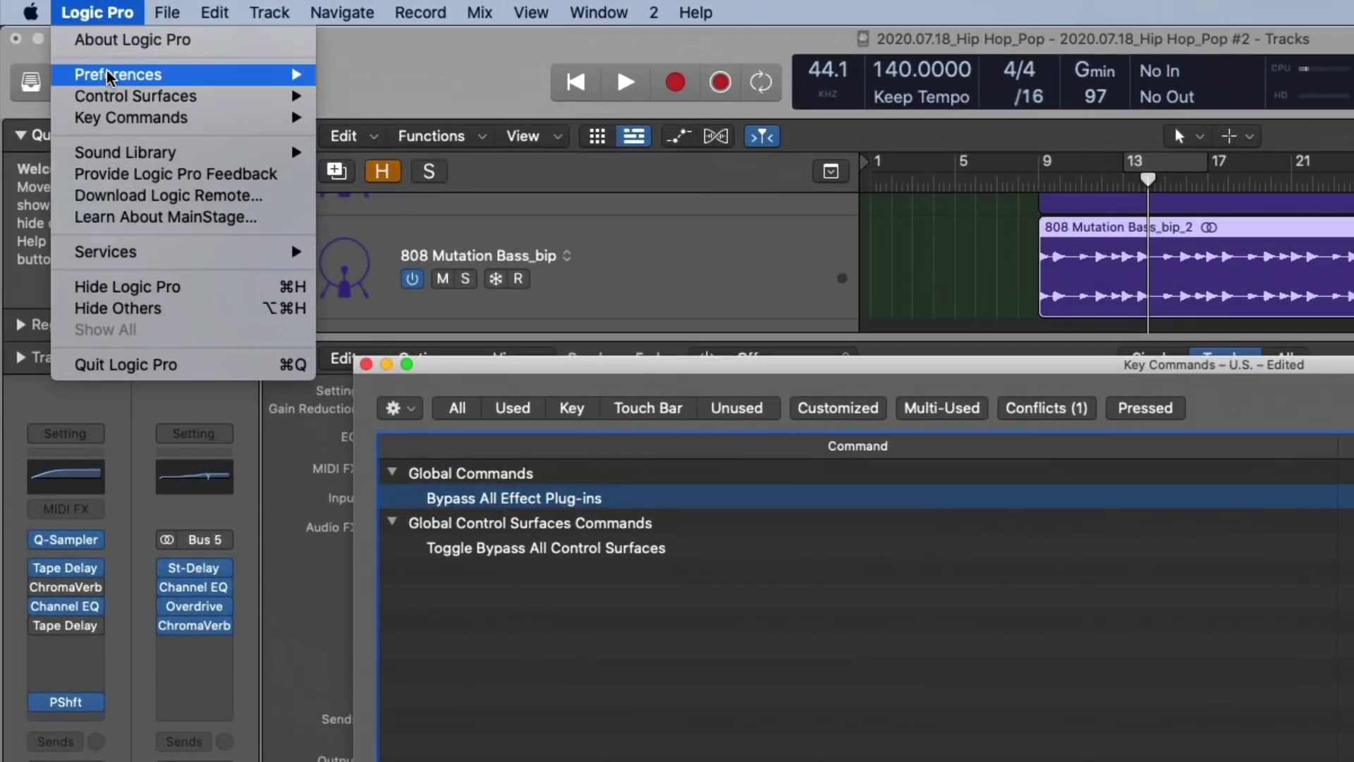
mouse_move(293, 119)
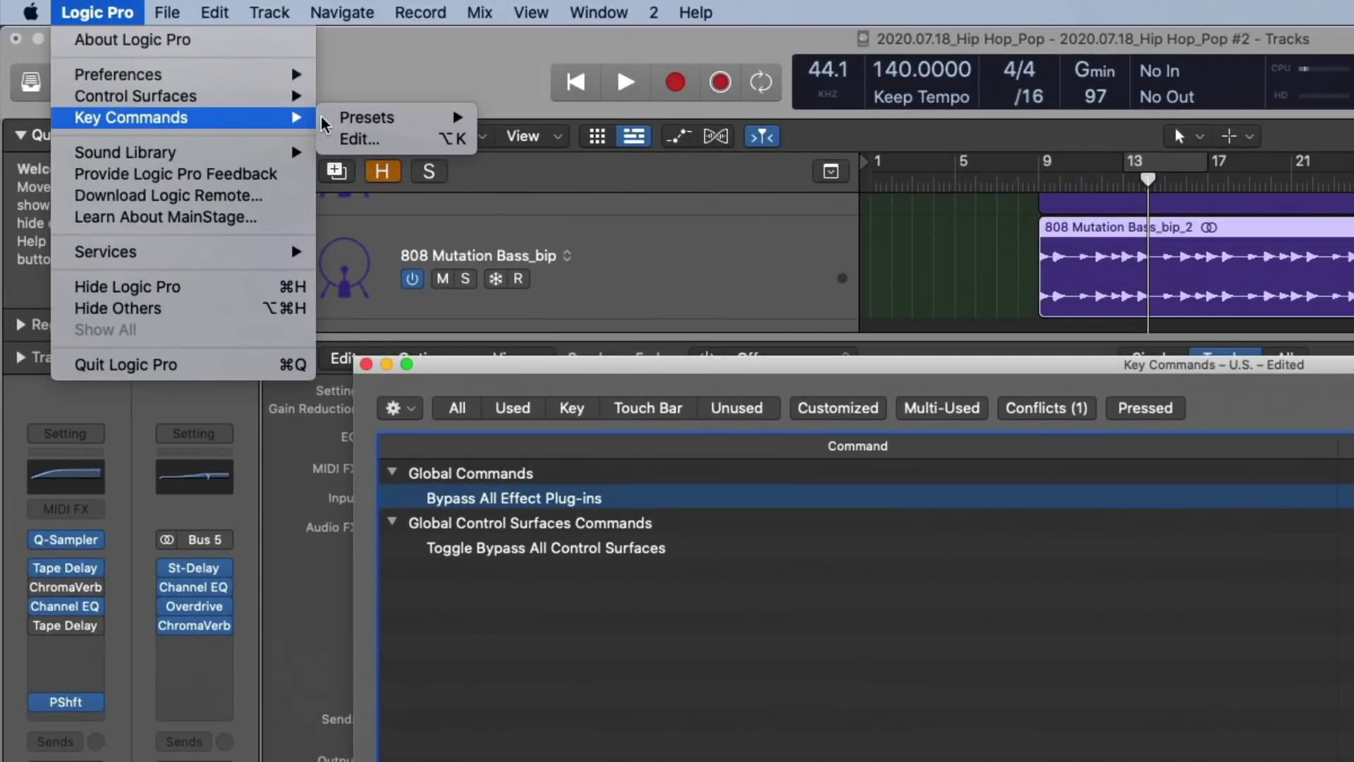
click(359, 138)
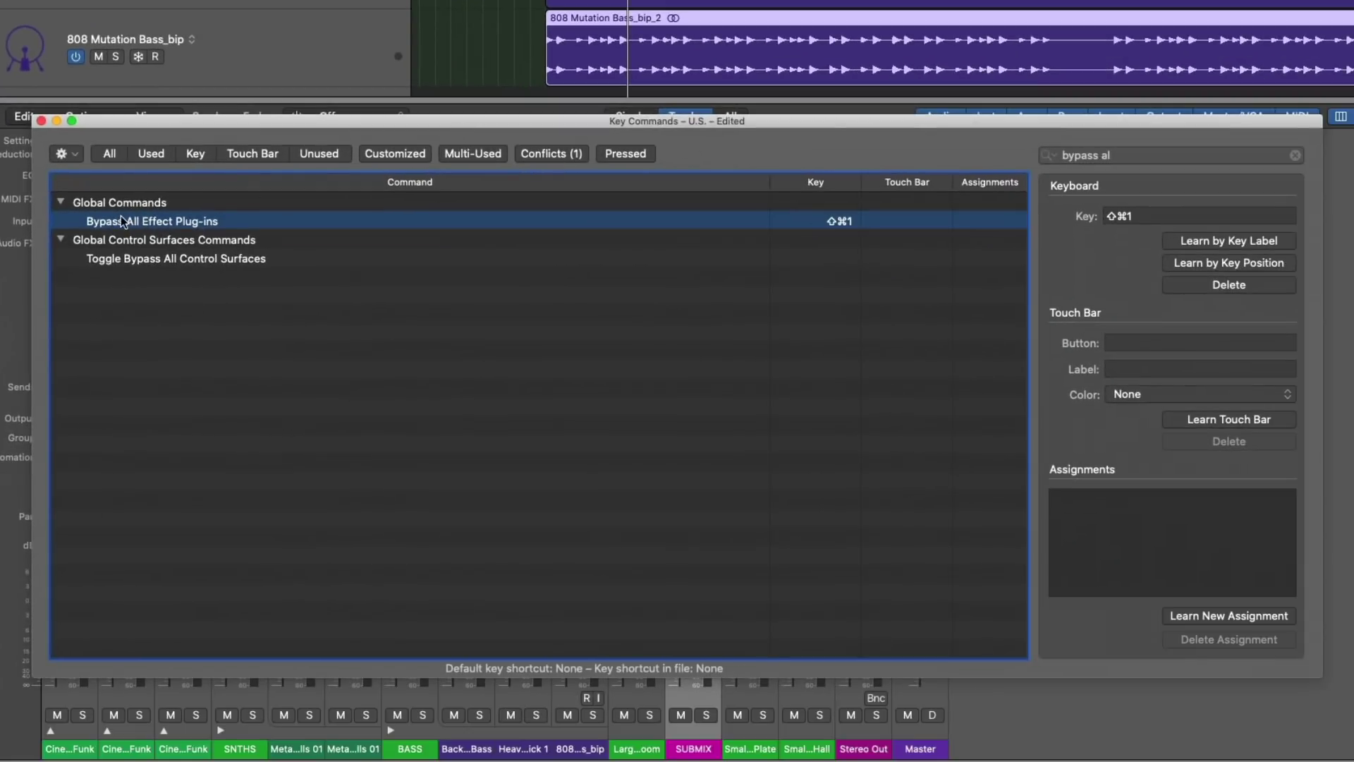
click(1108, 155)
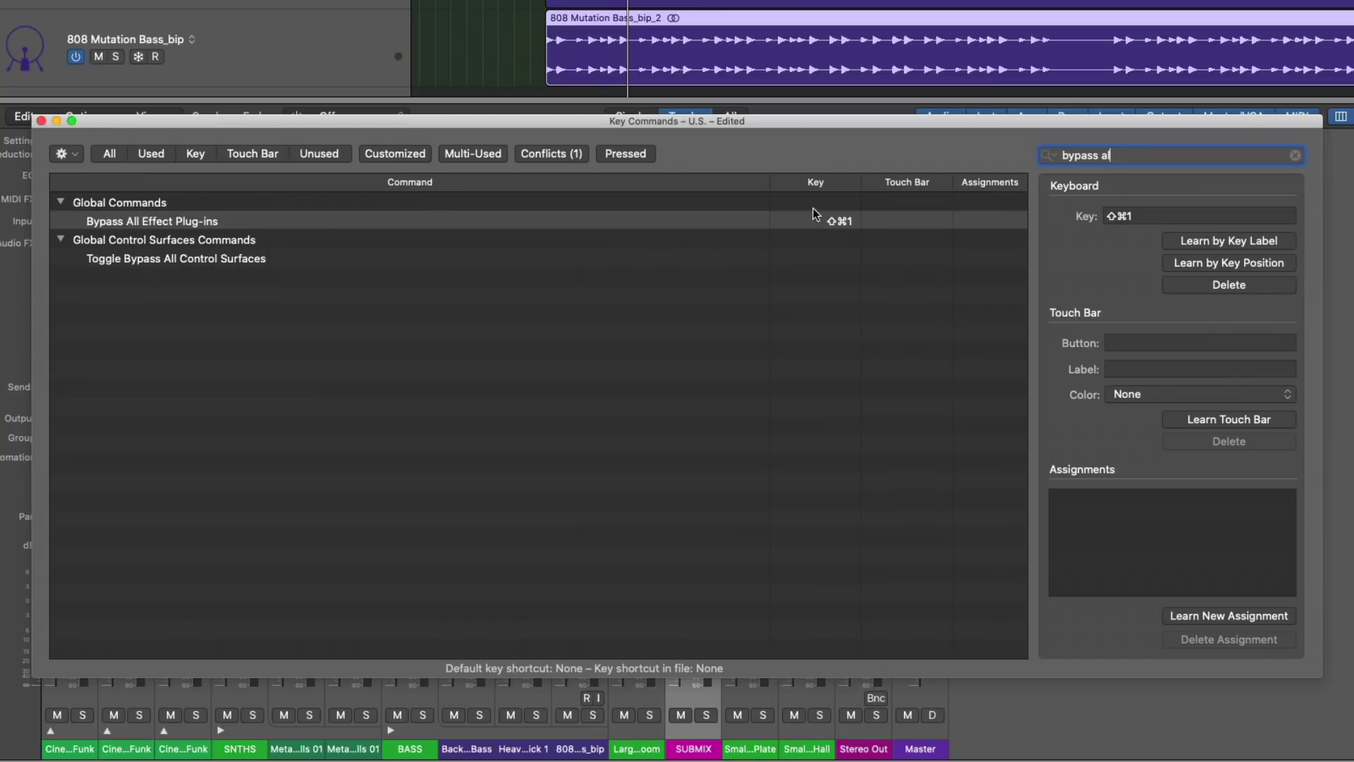
click(1180, 241)
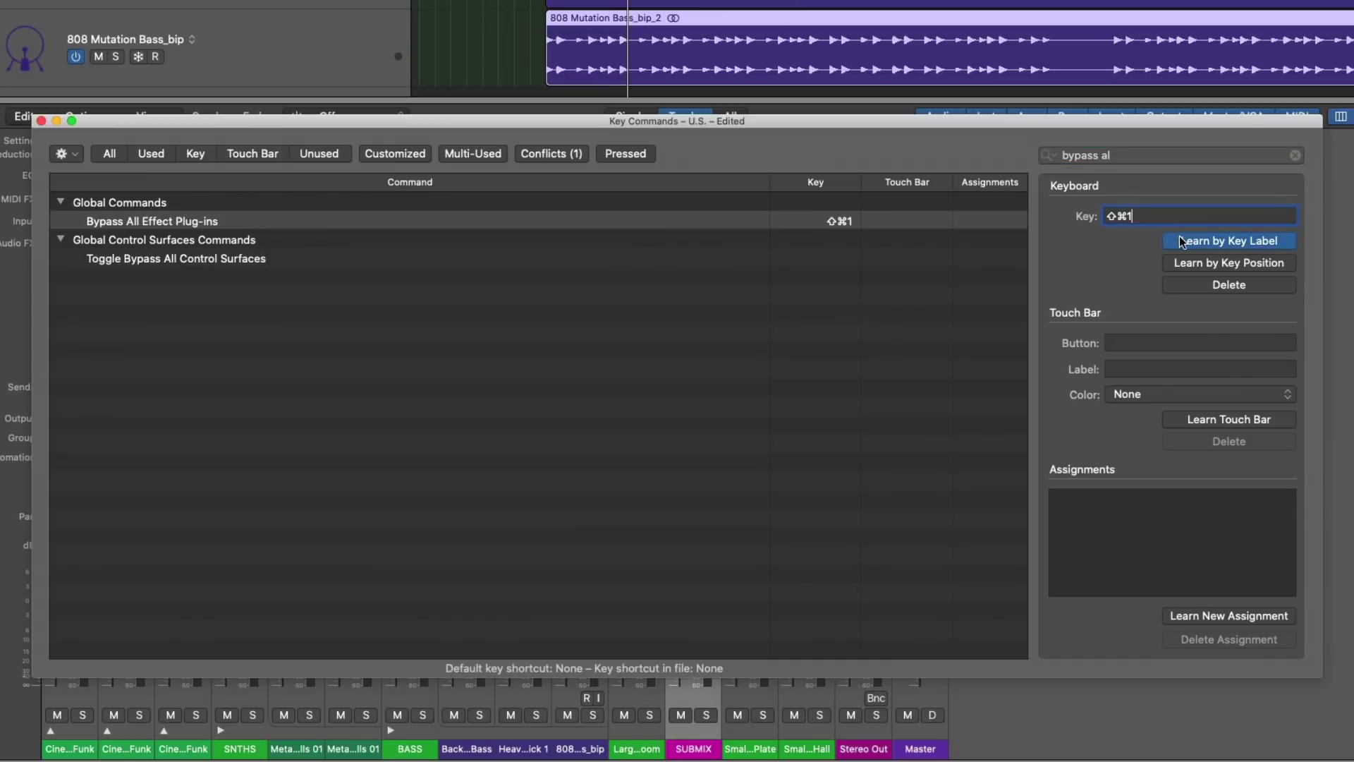
click(1182, 241)
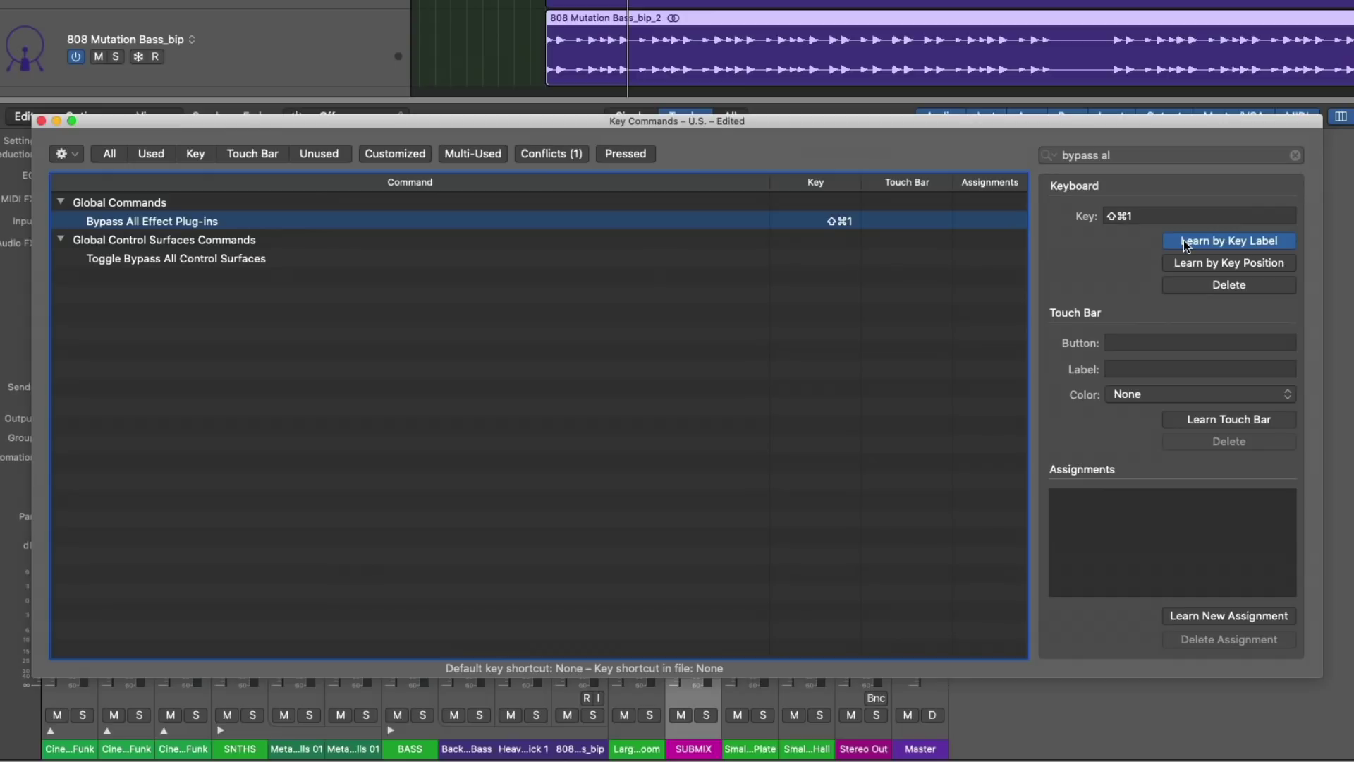
click(1185, 243)
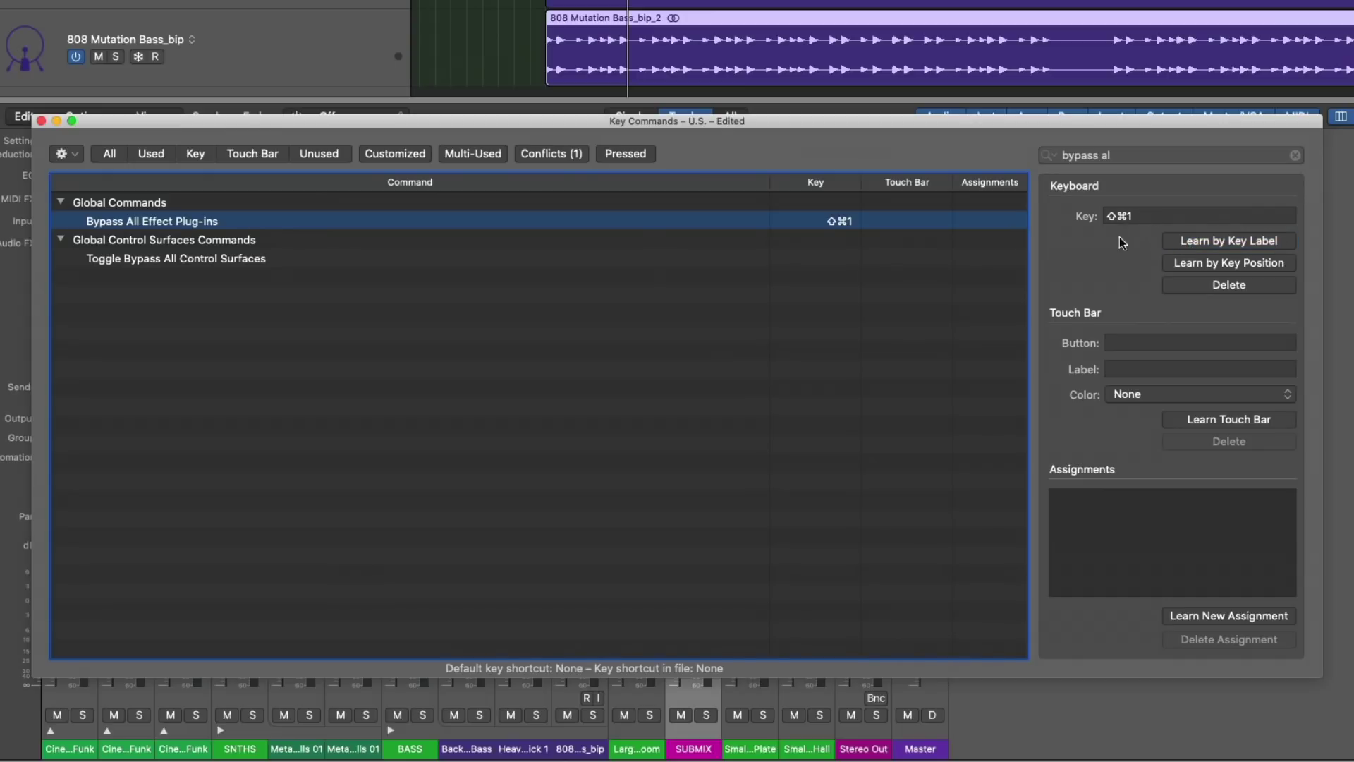
click(40, 121)
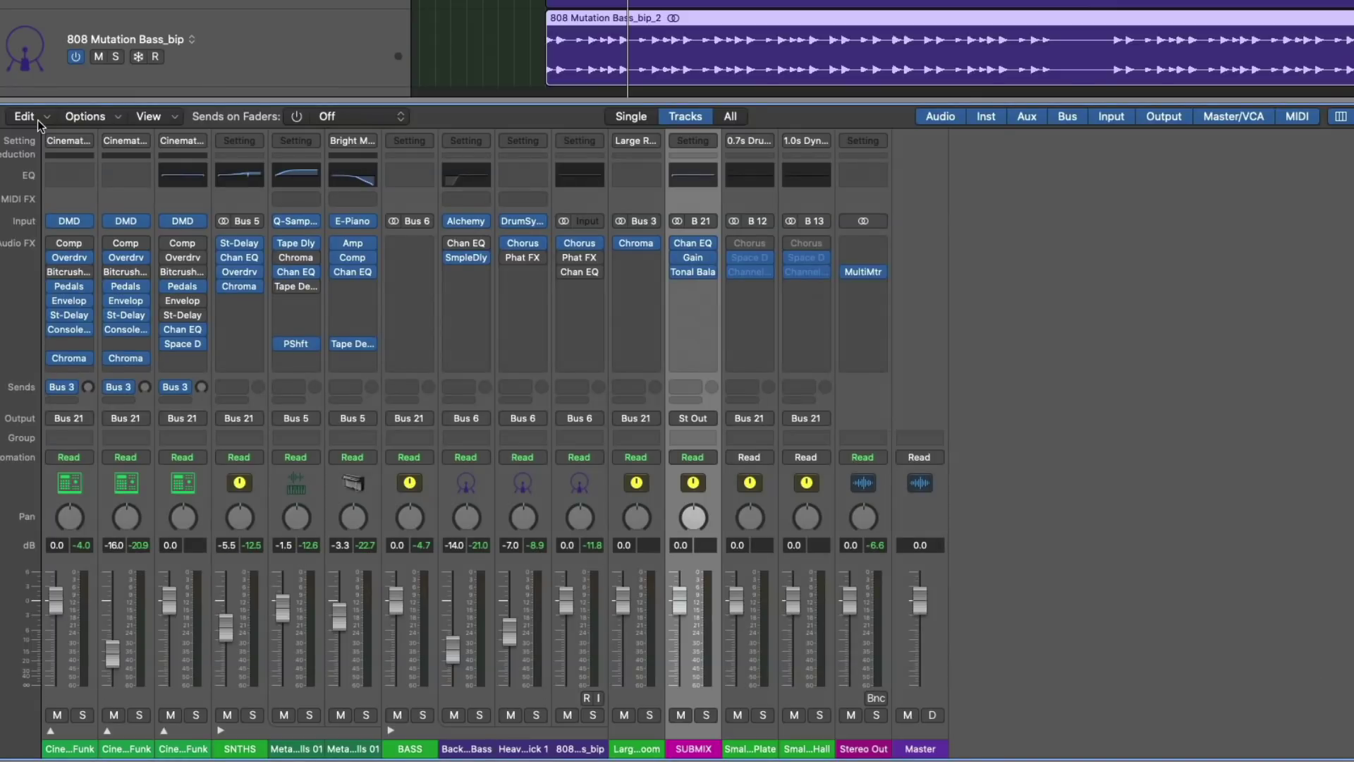
- Toggle the bypass of all effect plug-ins on the SUBMIX strip and of the Channel EQ on the third Cinematic Funk strip
key(super+shift+1)
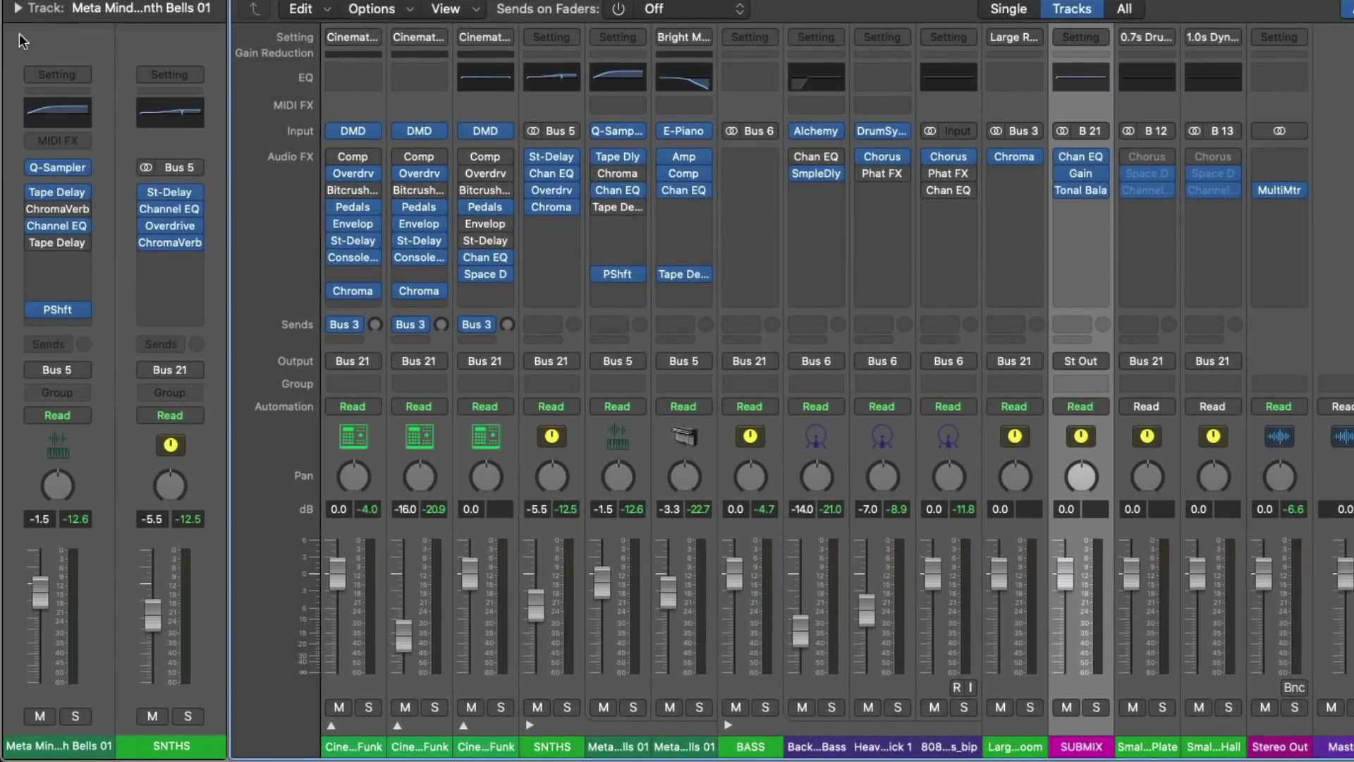
click(491, 729)
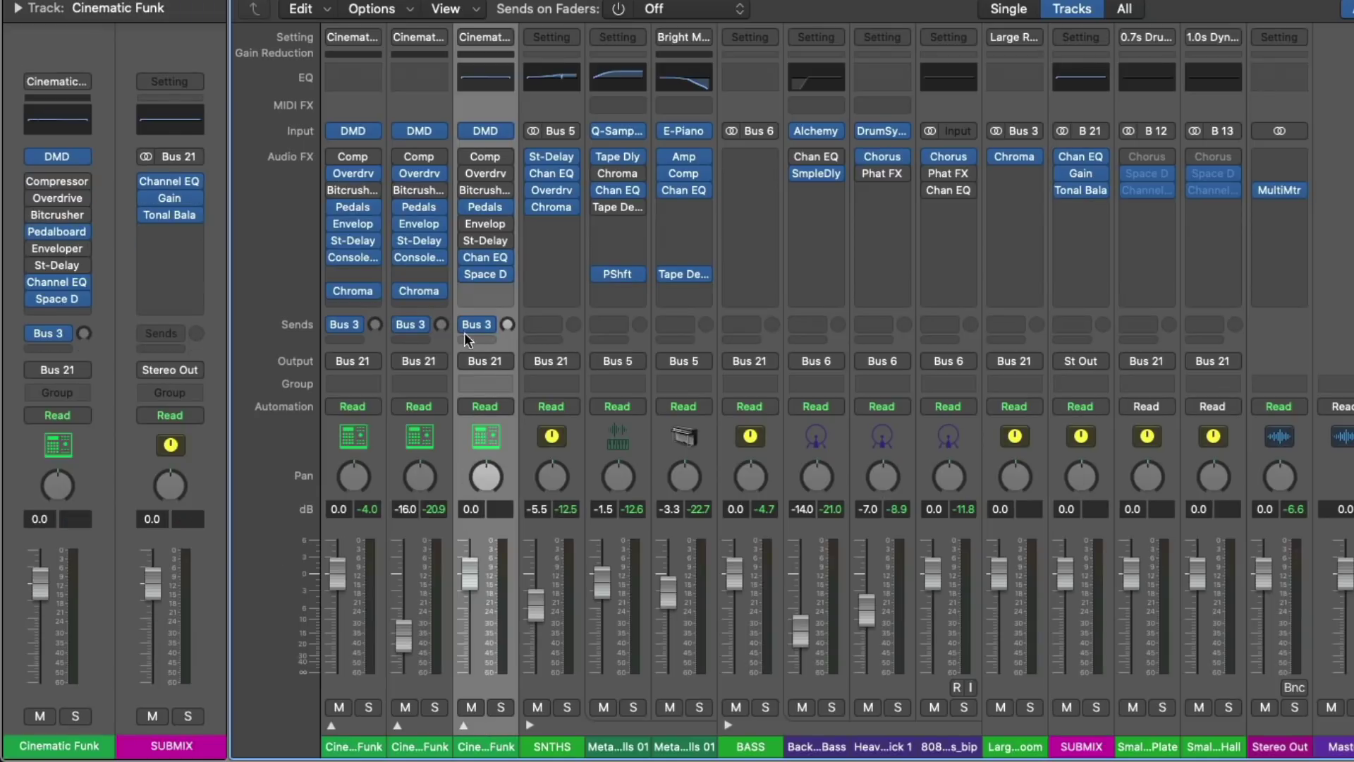
click(480, 259)
click(480, 260)
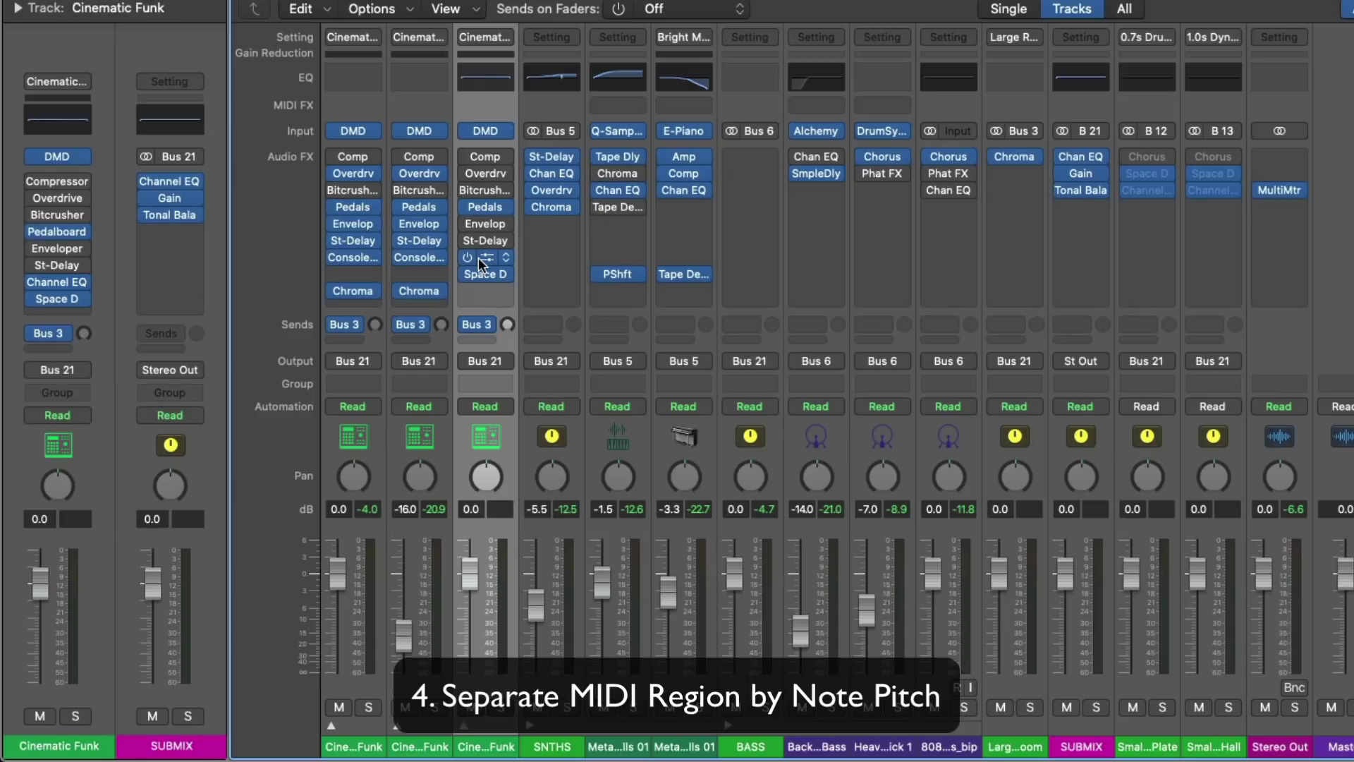
- Hide the Mixer and create one new Drummer track below the third Cinematic Funk track
key(x)
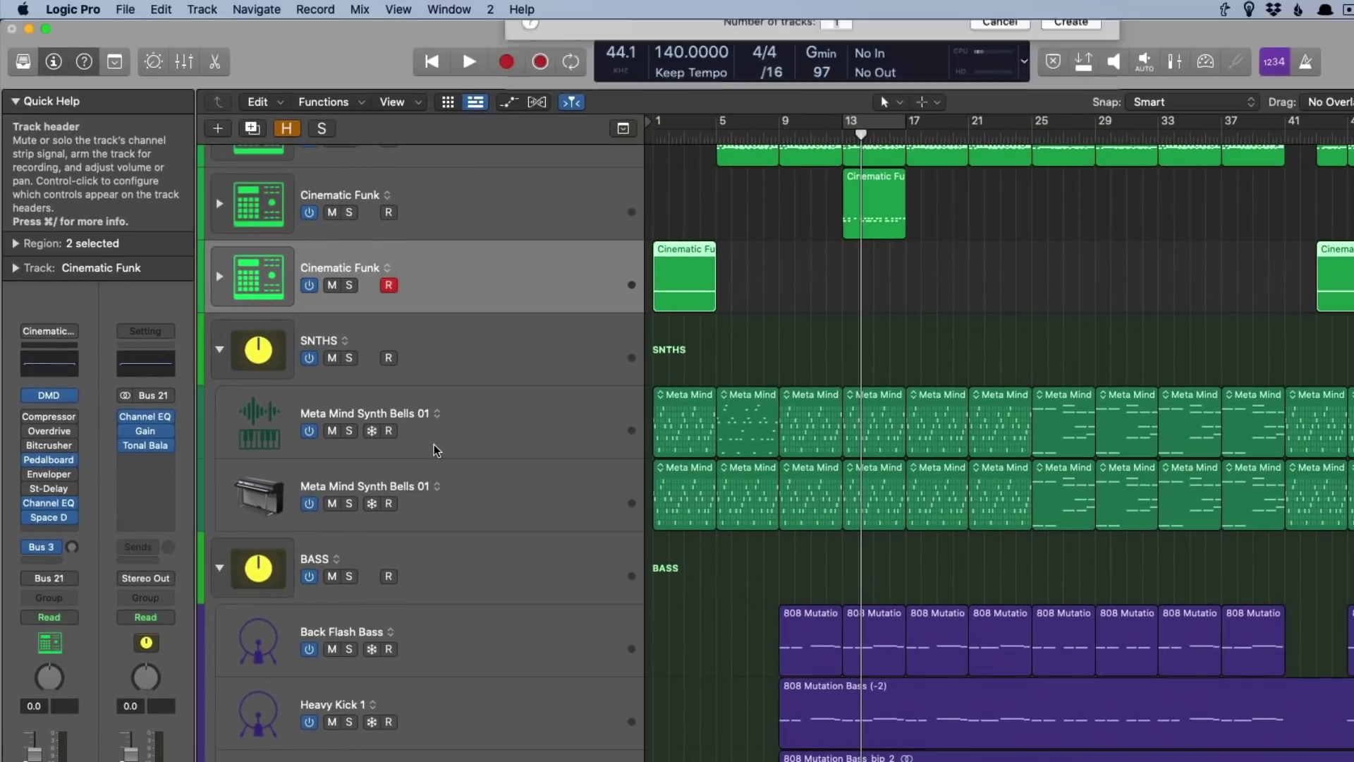
key(alt+super+n)
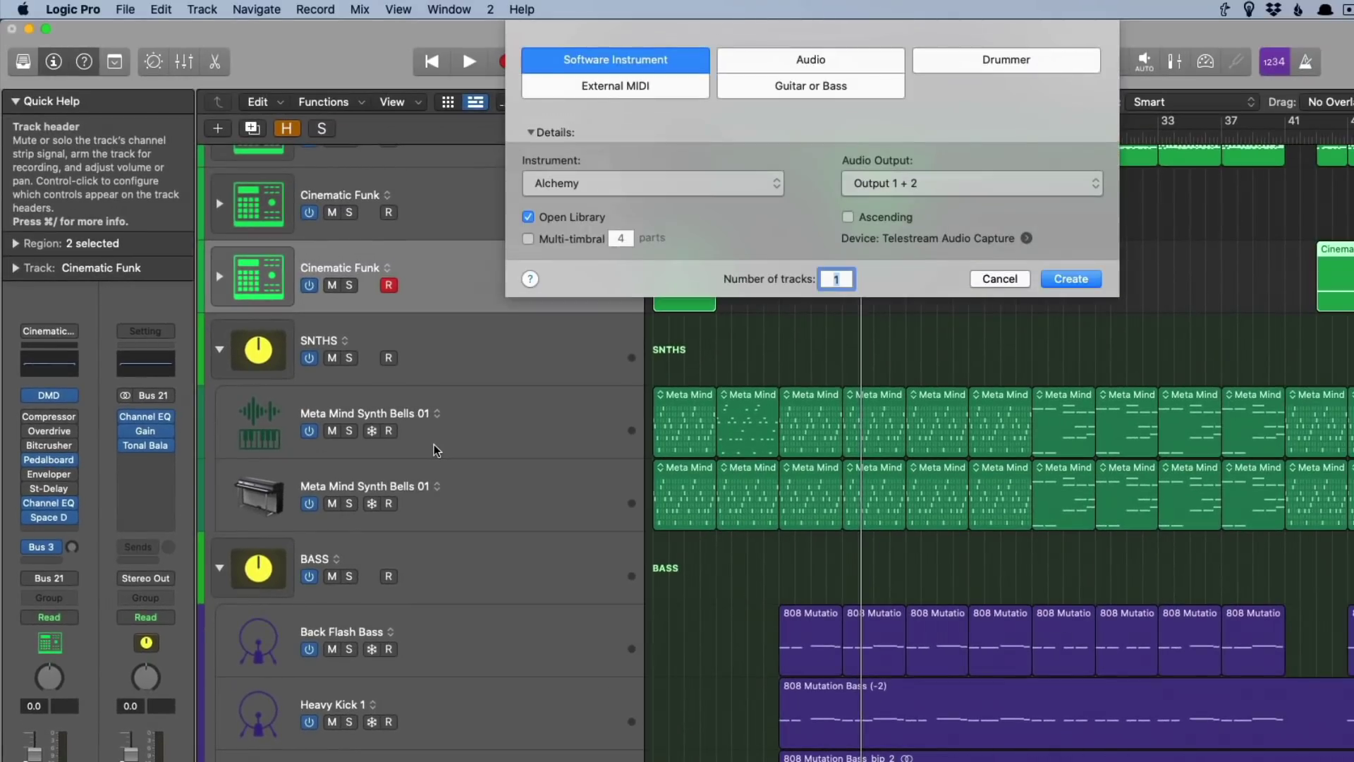
key(Right)
key(Right)
key(Return)
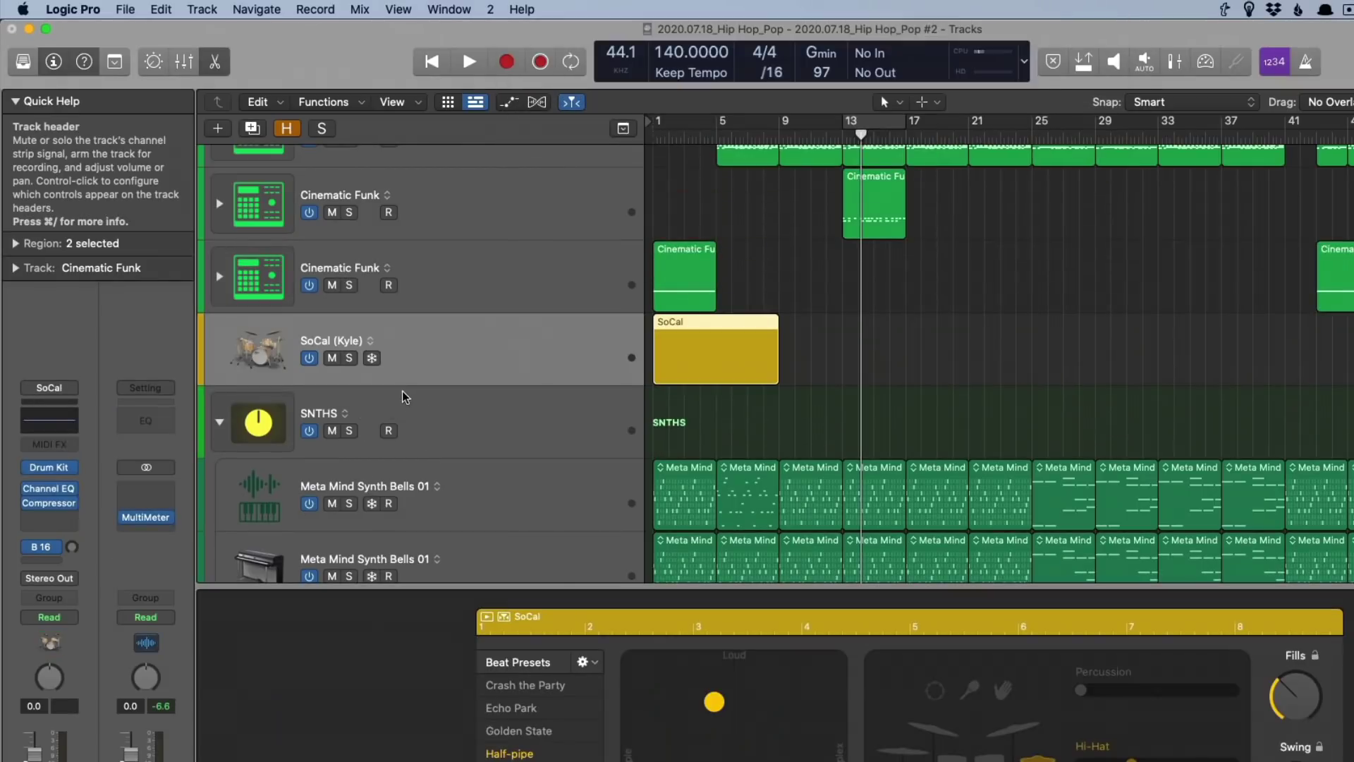
- Solo the new SoCal drummer track and convert its drummer region to a MIDI region
click(350, 358)
right_click(684, 326)
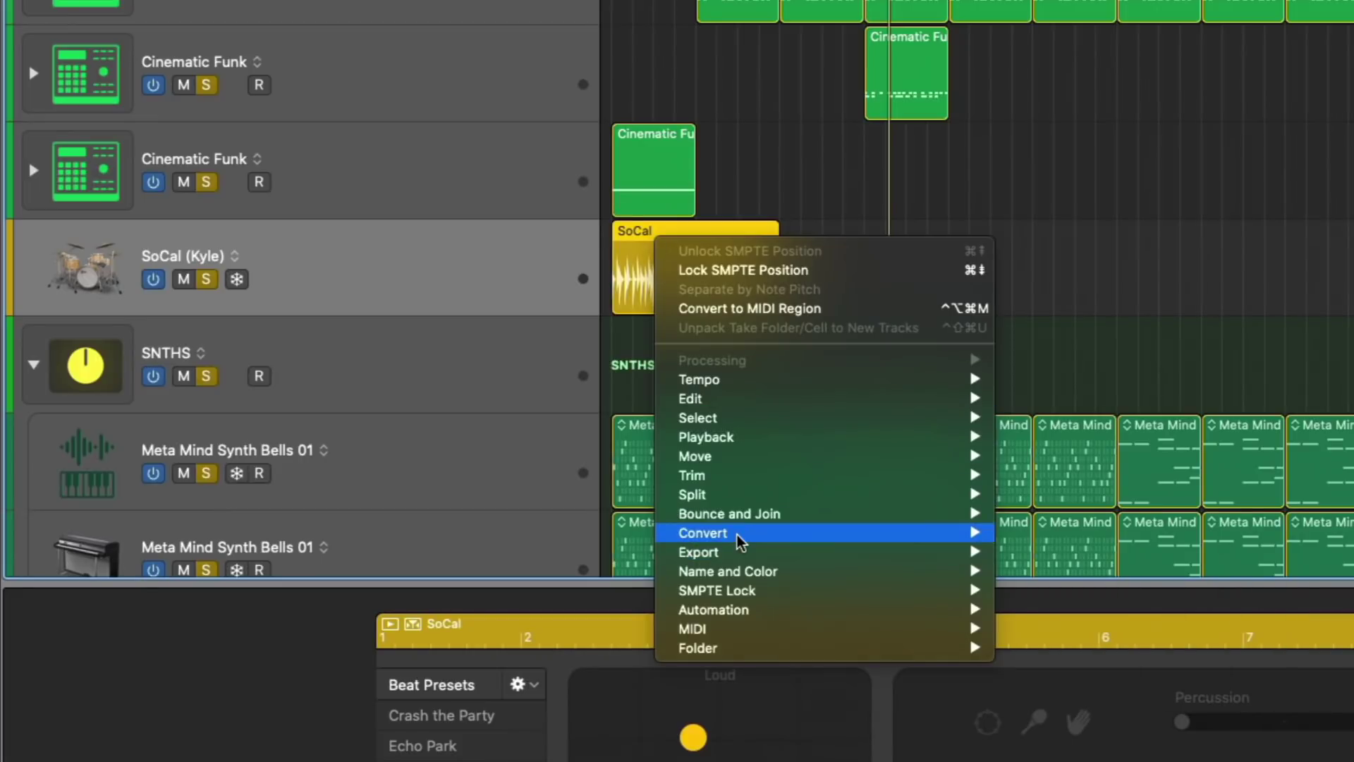
mouse_move(737, 538)
click(1037, 637)
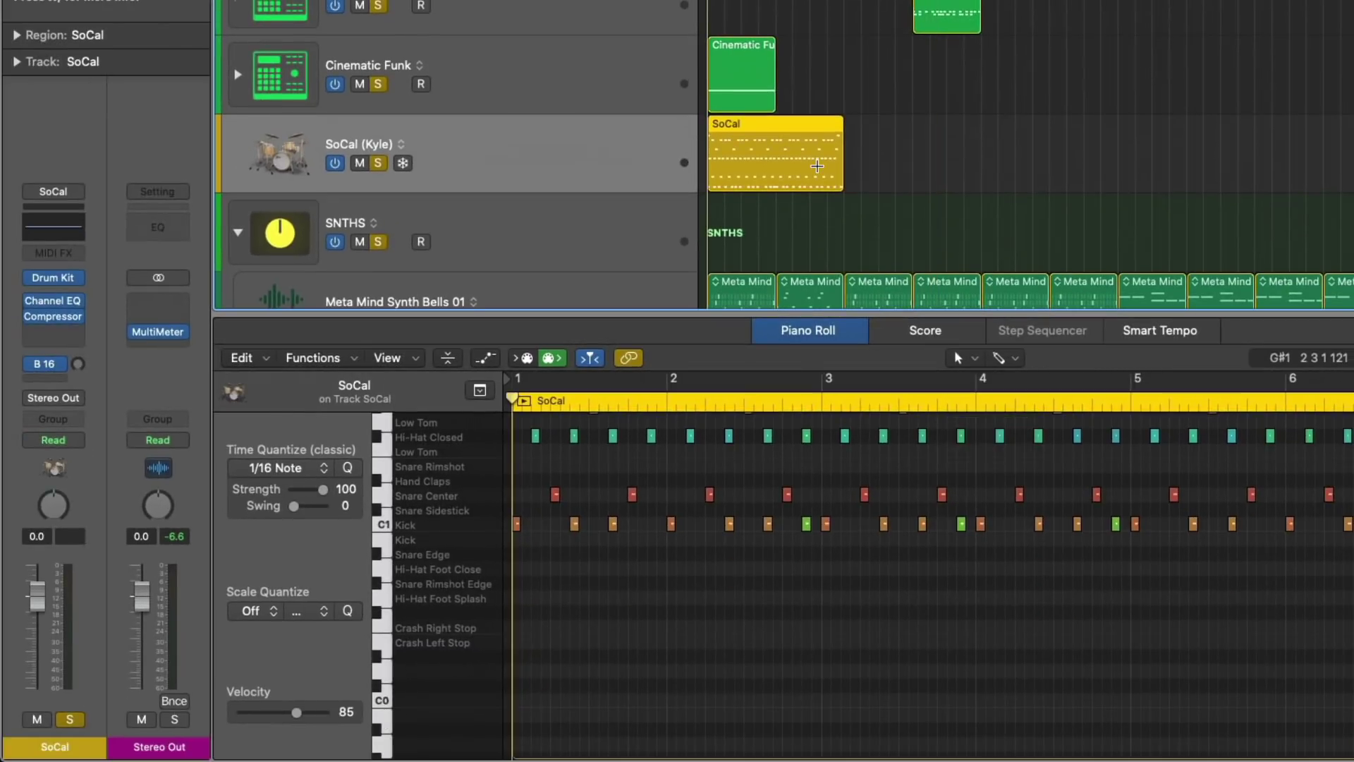
- Solo only the SoCal drummer track and play its MIDI region from bar 1
alt+click(378, 163)
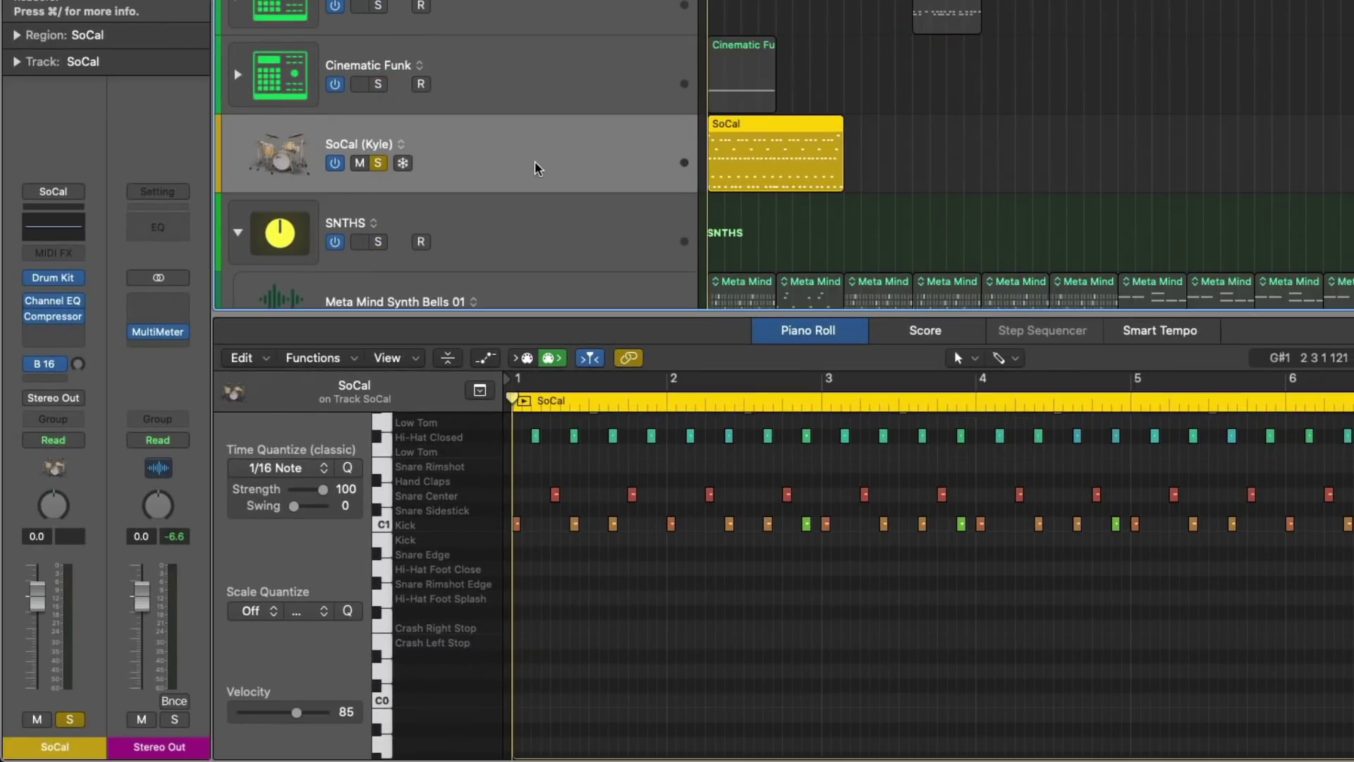
key(space)
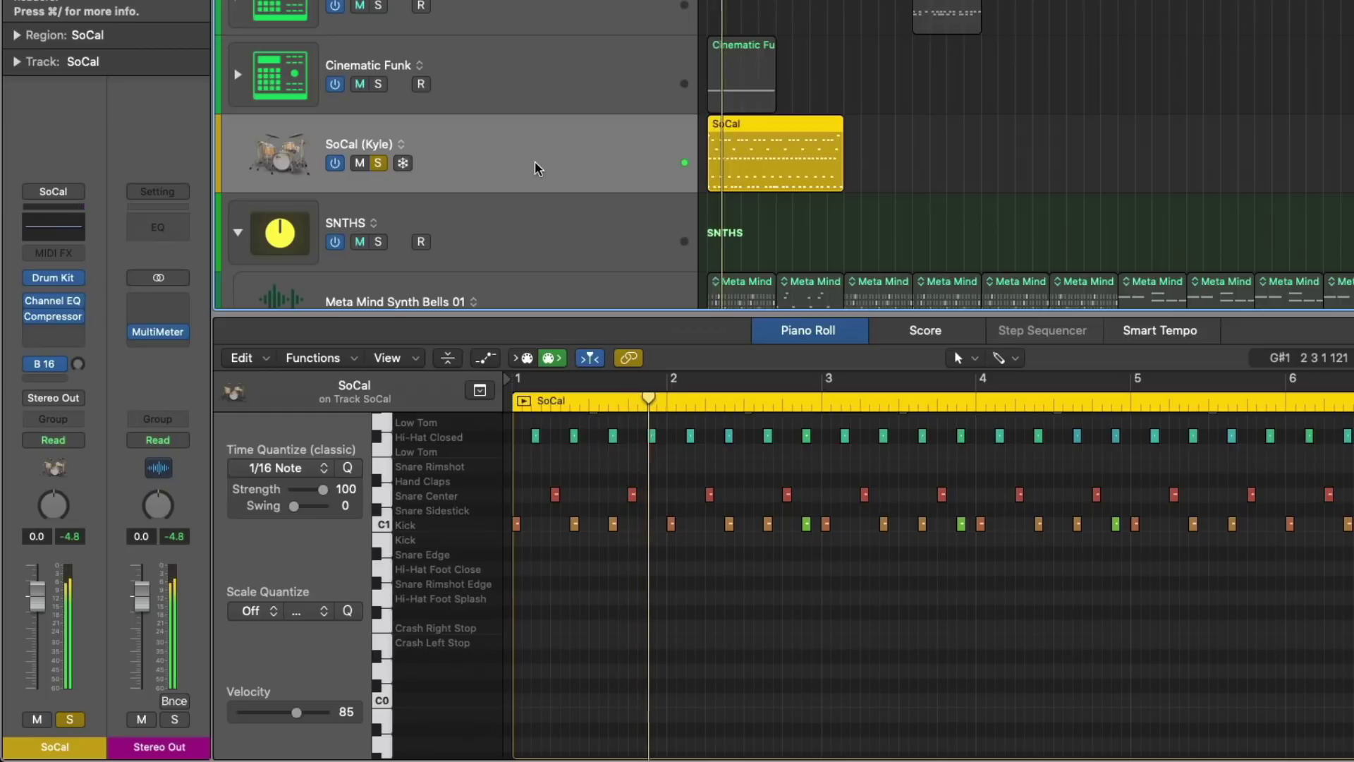
key(space)
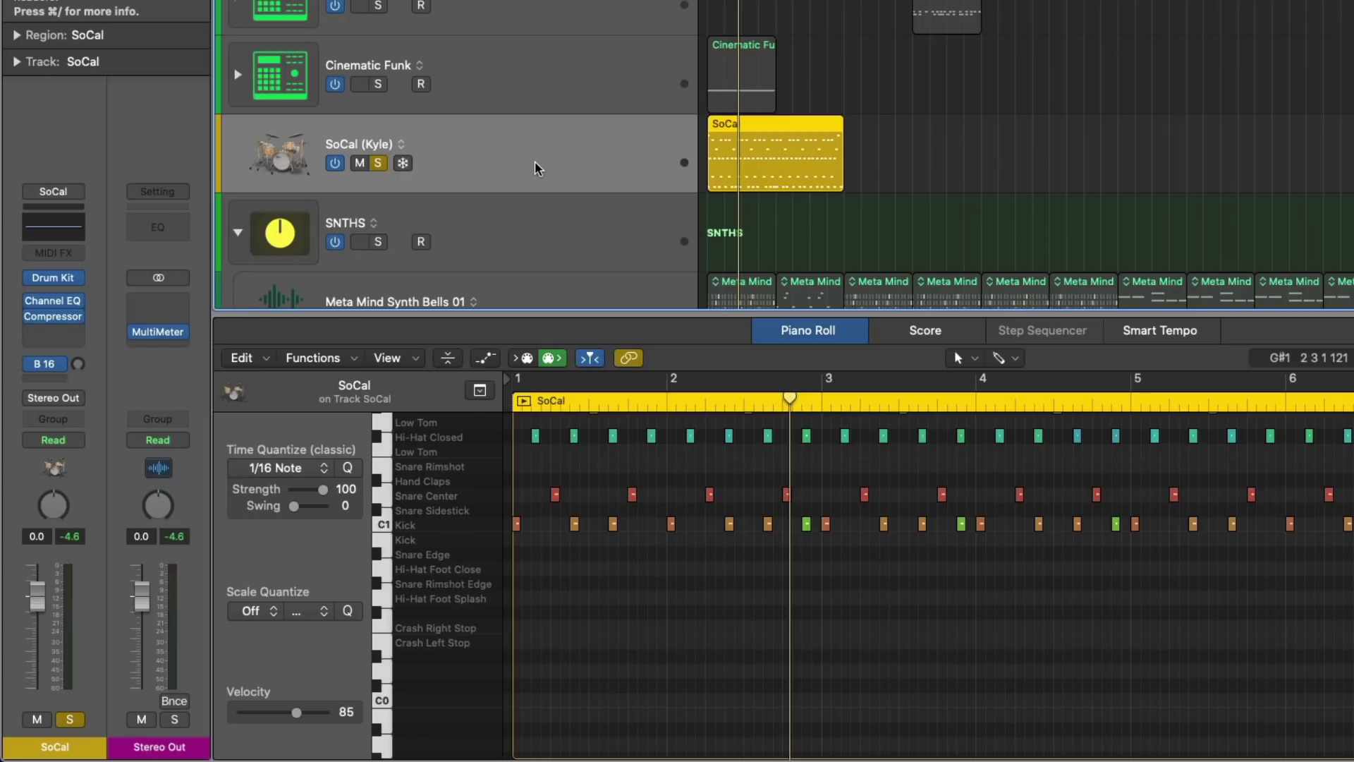
- Close the Piano Roll and separate the SoCal MIDI region by note pitch onto individual tracks
double_click(717, 146)
right_click(717, 146)
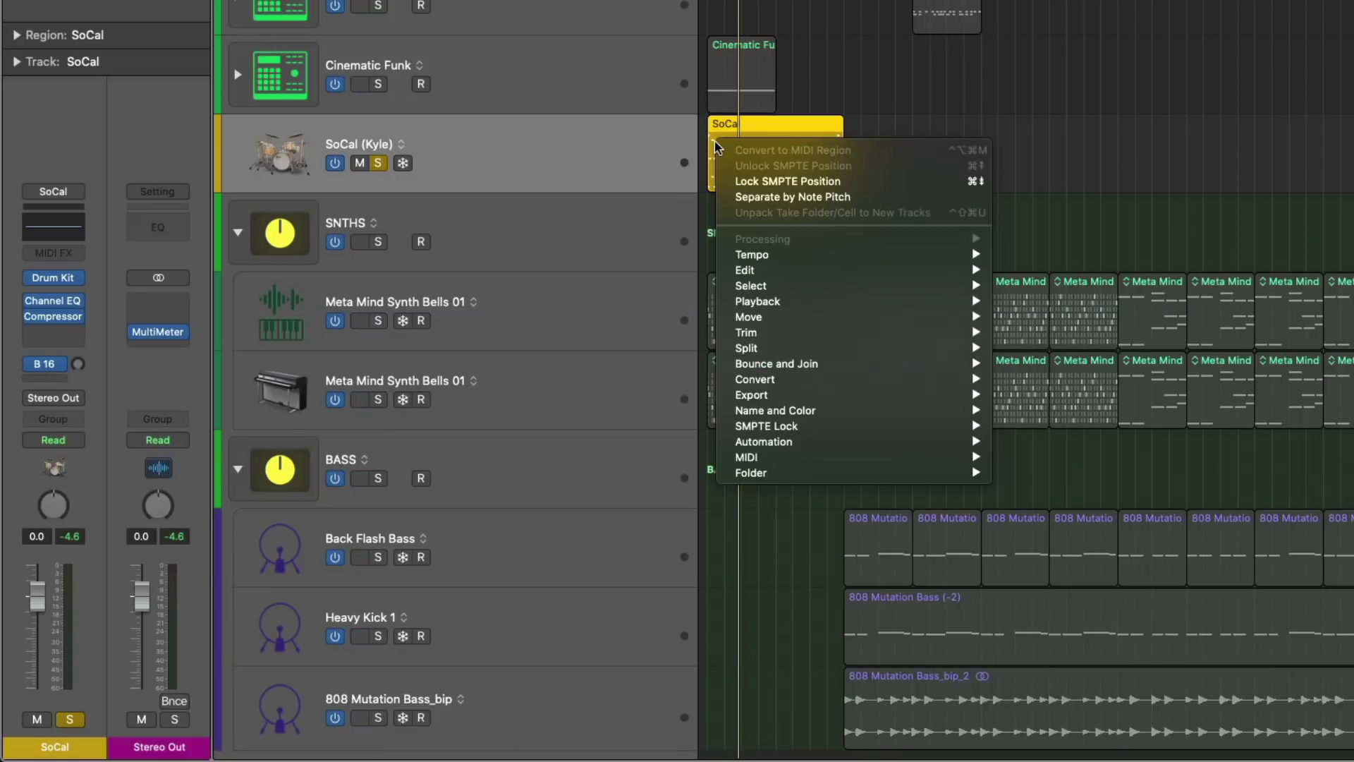
mouse_move(888, 458)
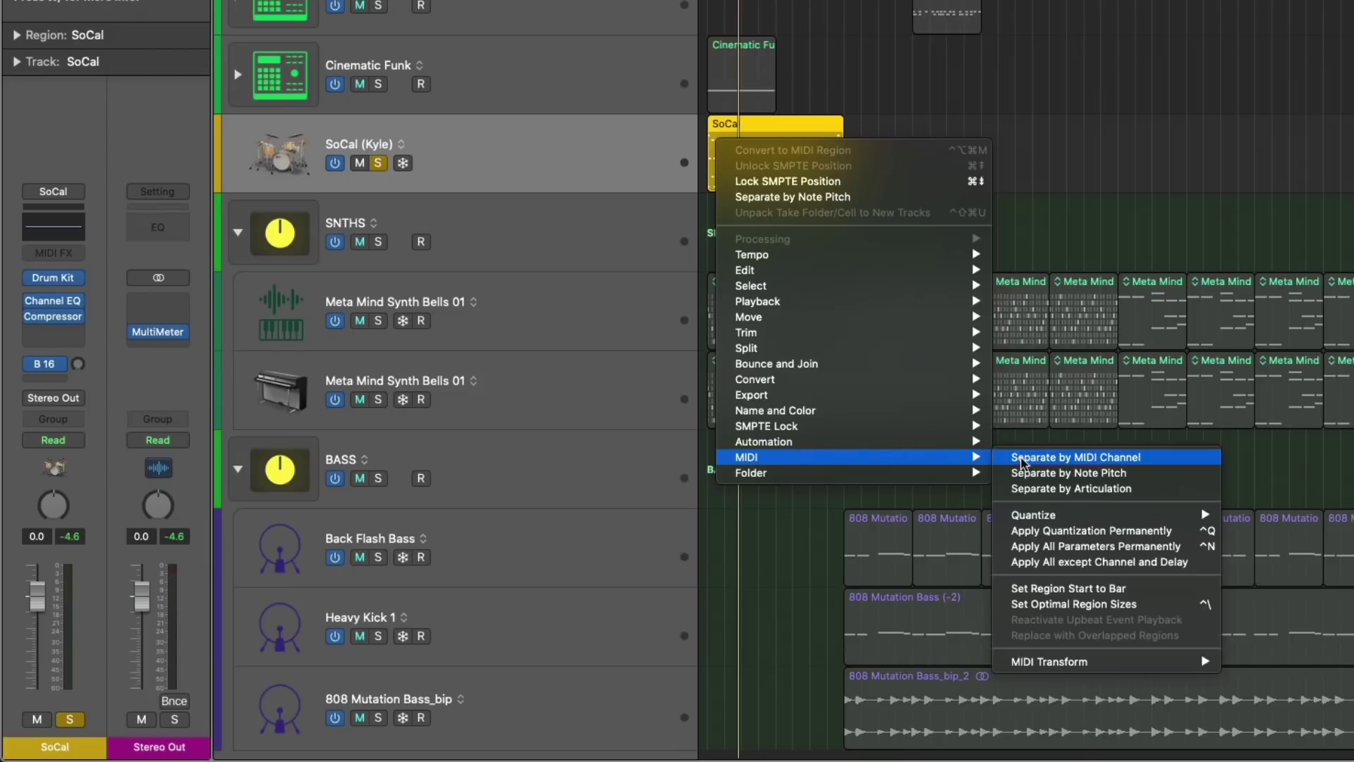
click(1023, 479)
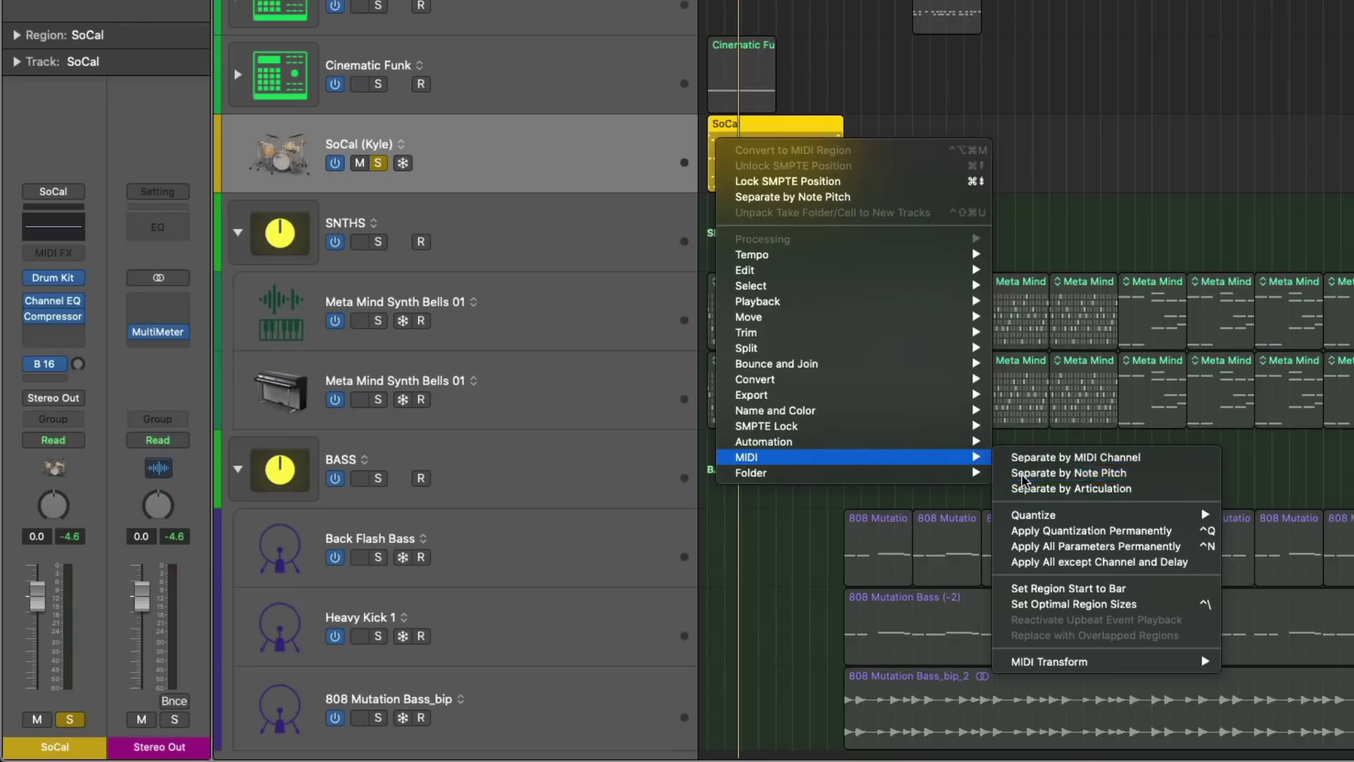
scroll(971, 347, down, 3)
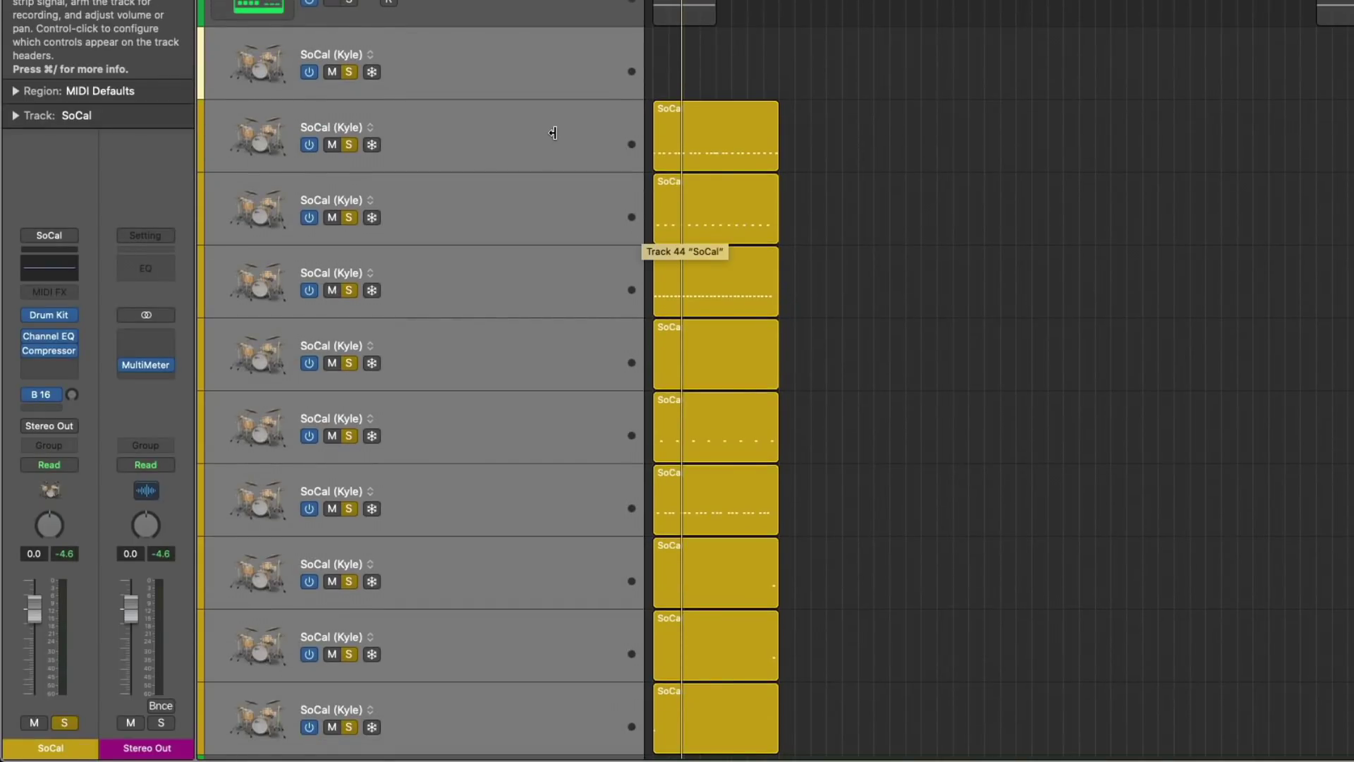
- Select the first separated SoCal track and examine the SoCal channel strip in the Mixer, closing the Mixer when done
click(556, 133)
key(x)
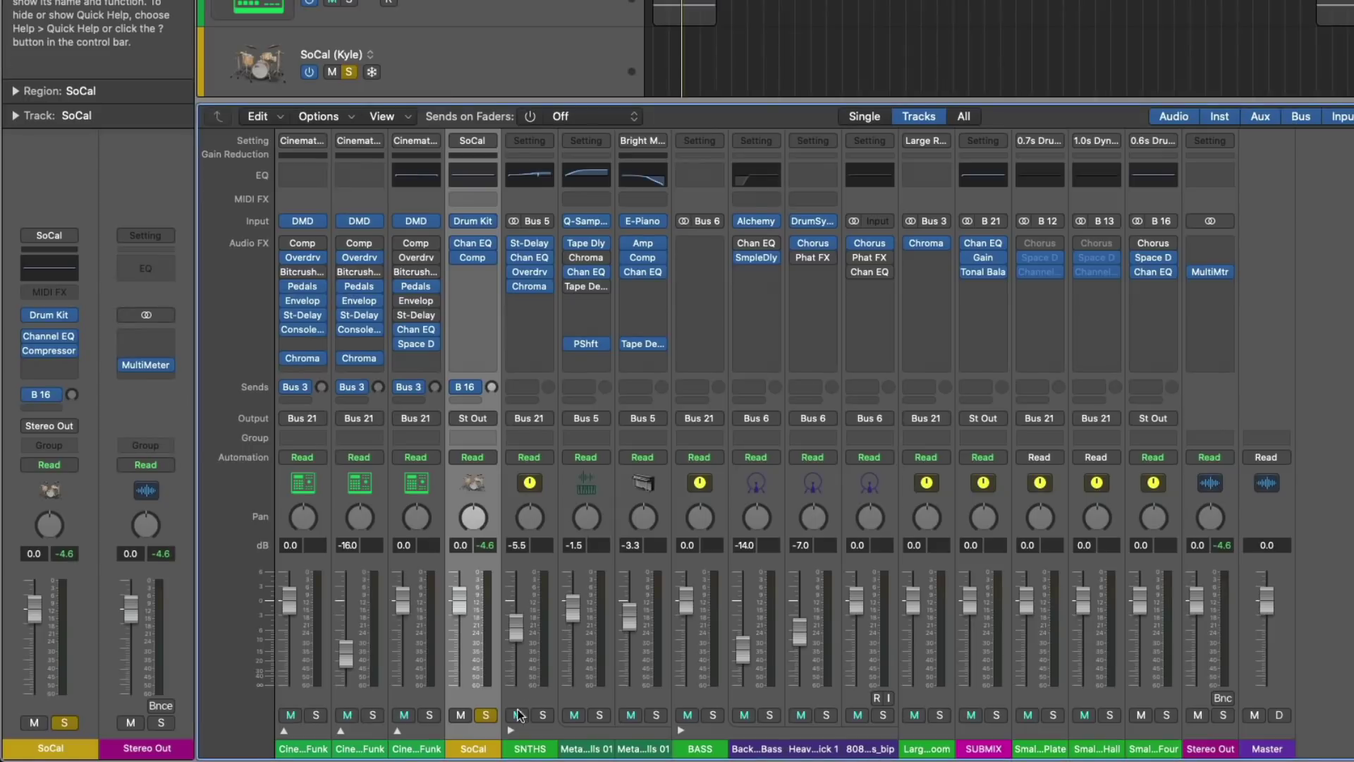
key(x)
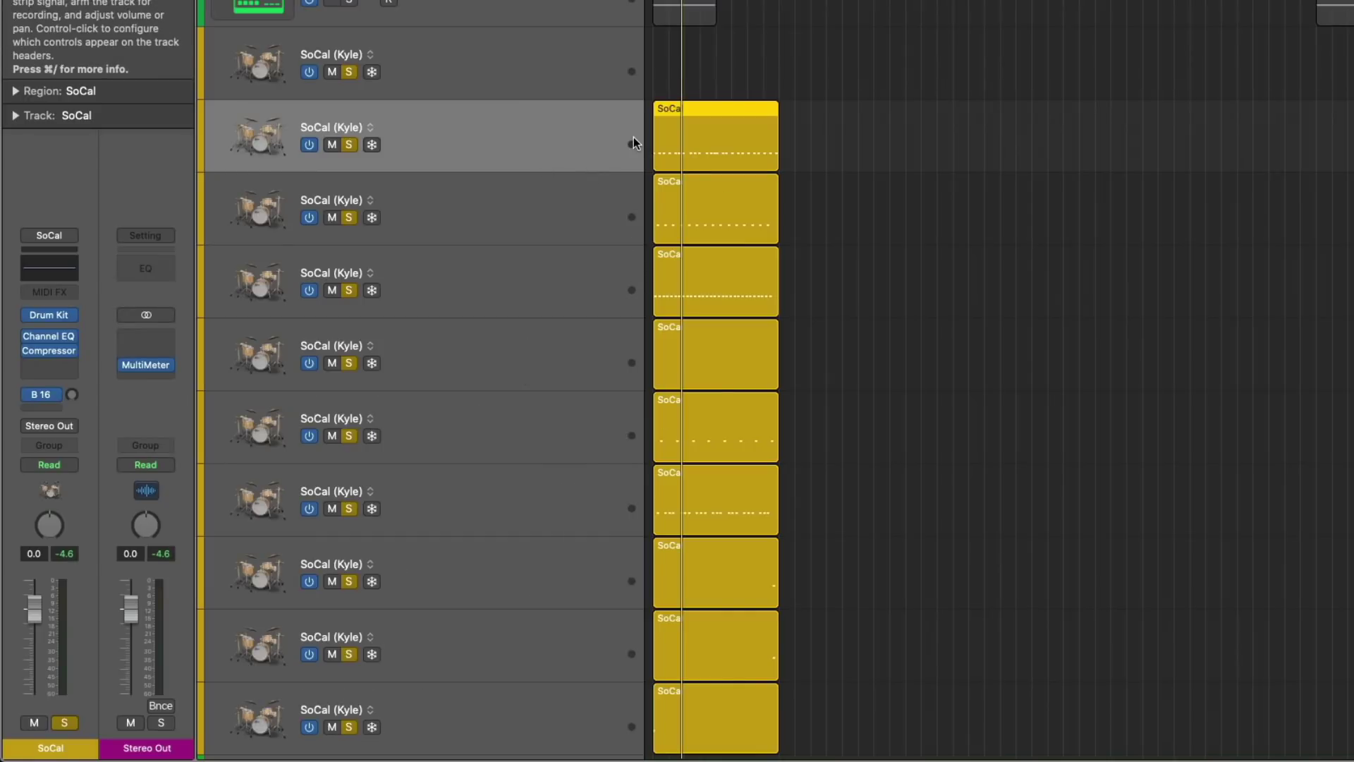
click(590, 141)
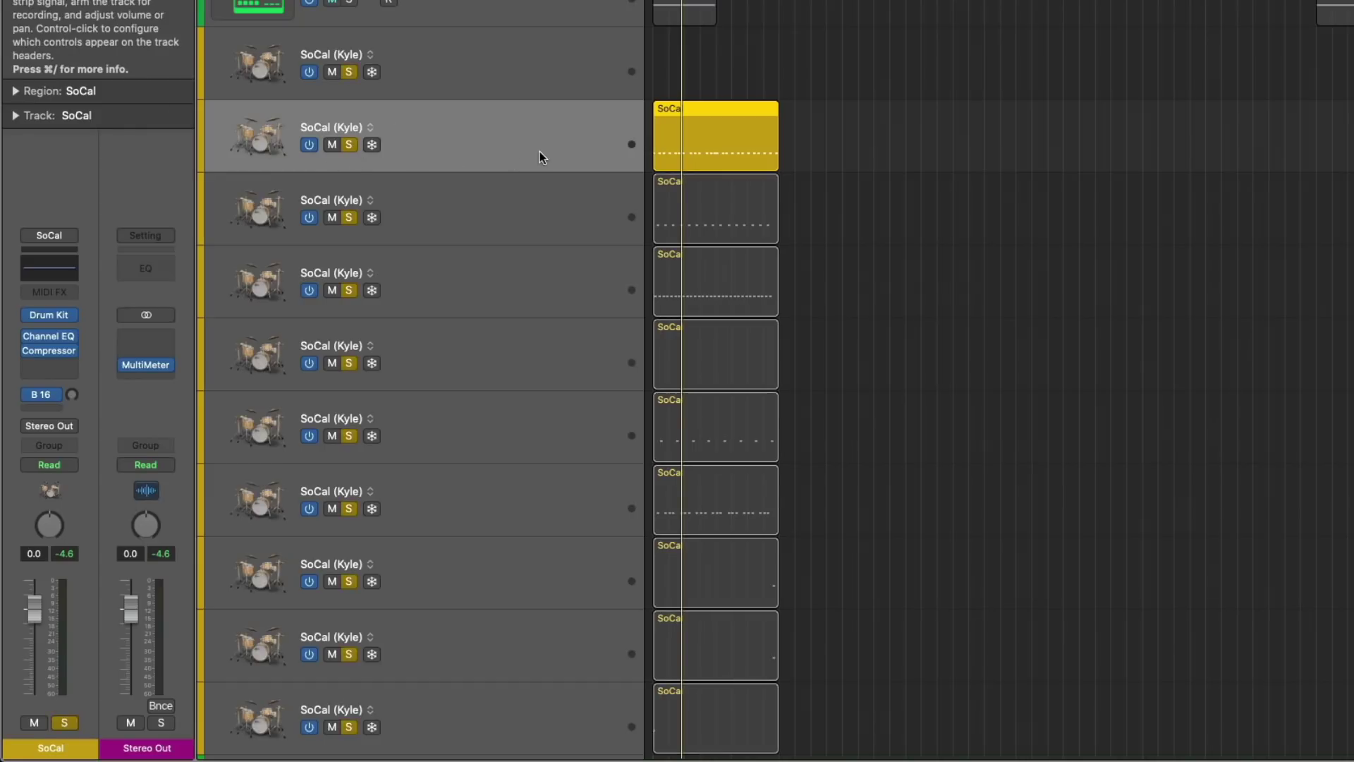
- Play from bar 1 while auditioning the first three separated SoCal tracks, and unsolo the SoCal tracks after stopping playback
key(Return)
key(space)
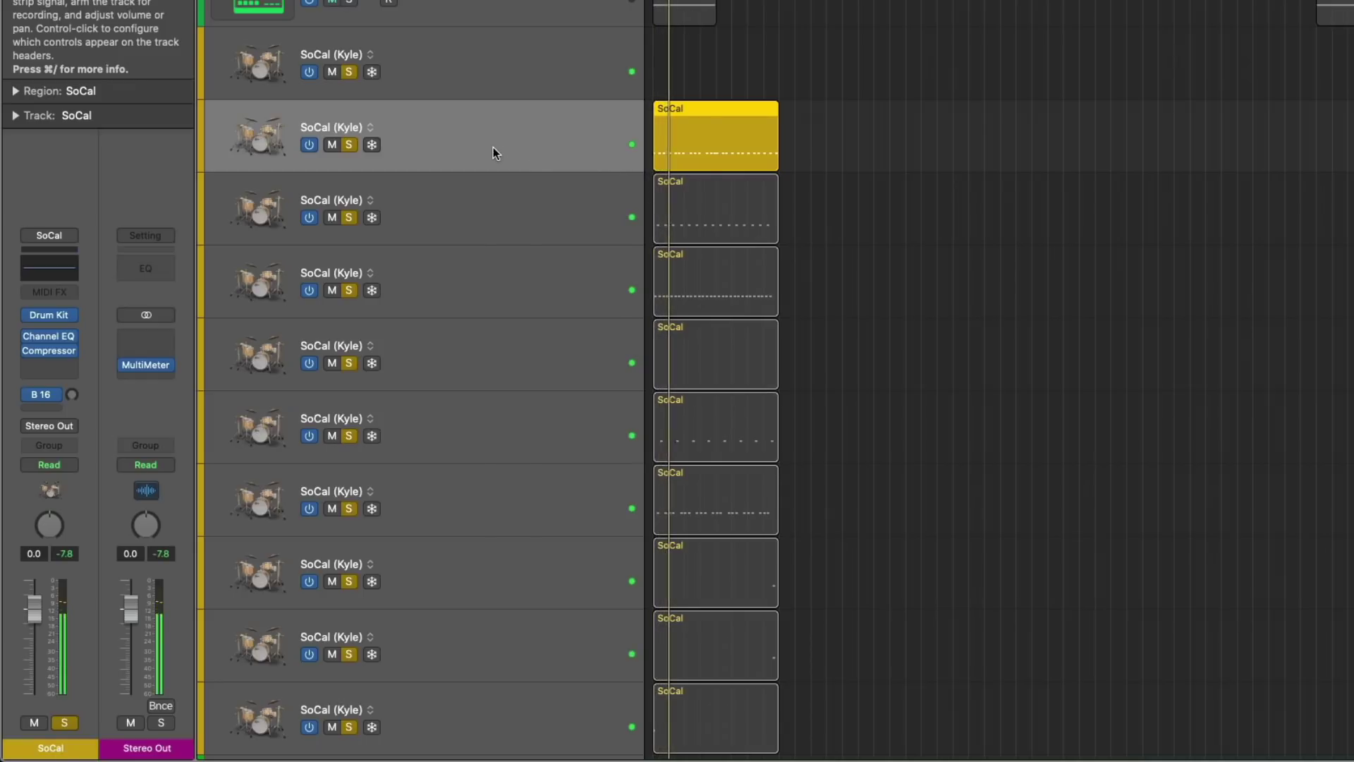
click(498, 188)
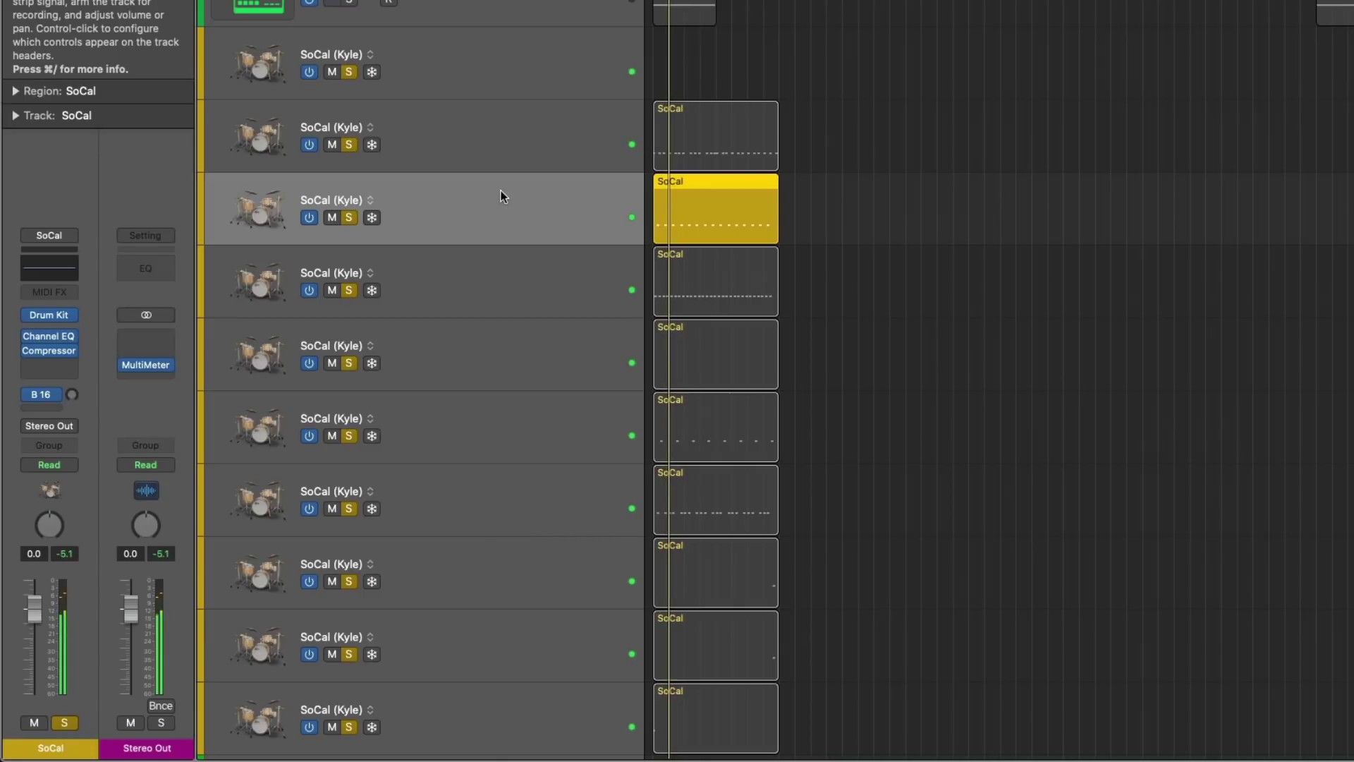
click(503, 251)
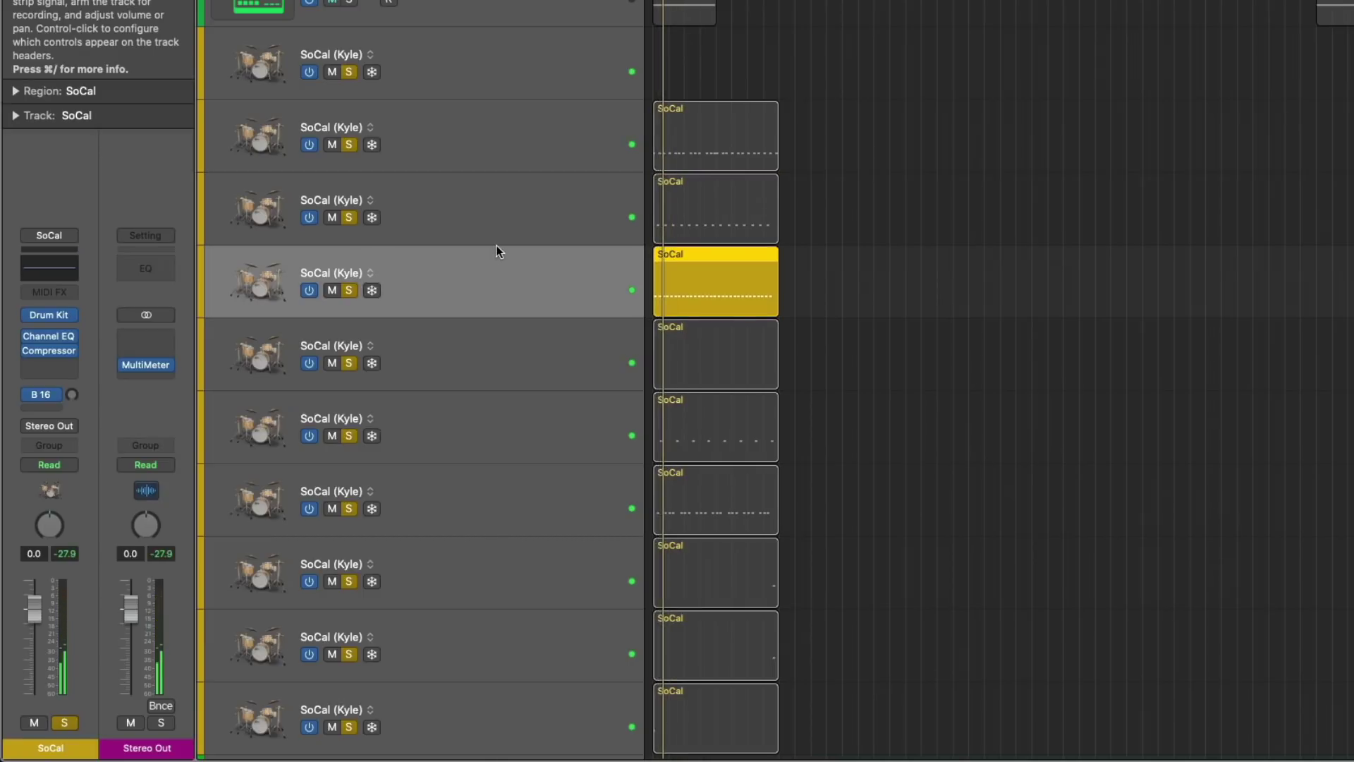
key(space)
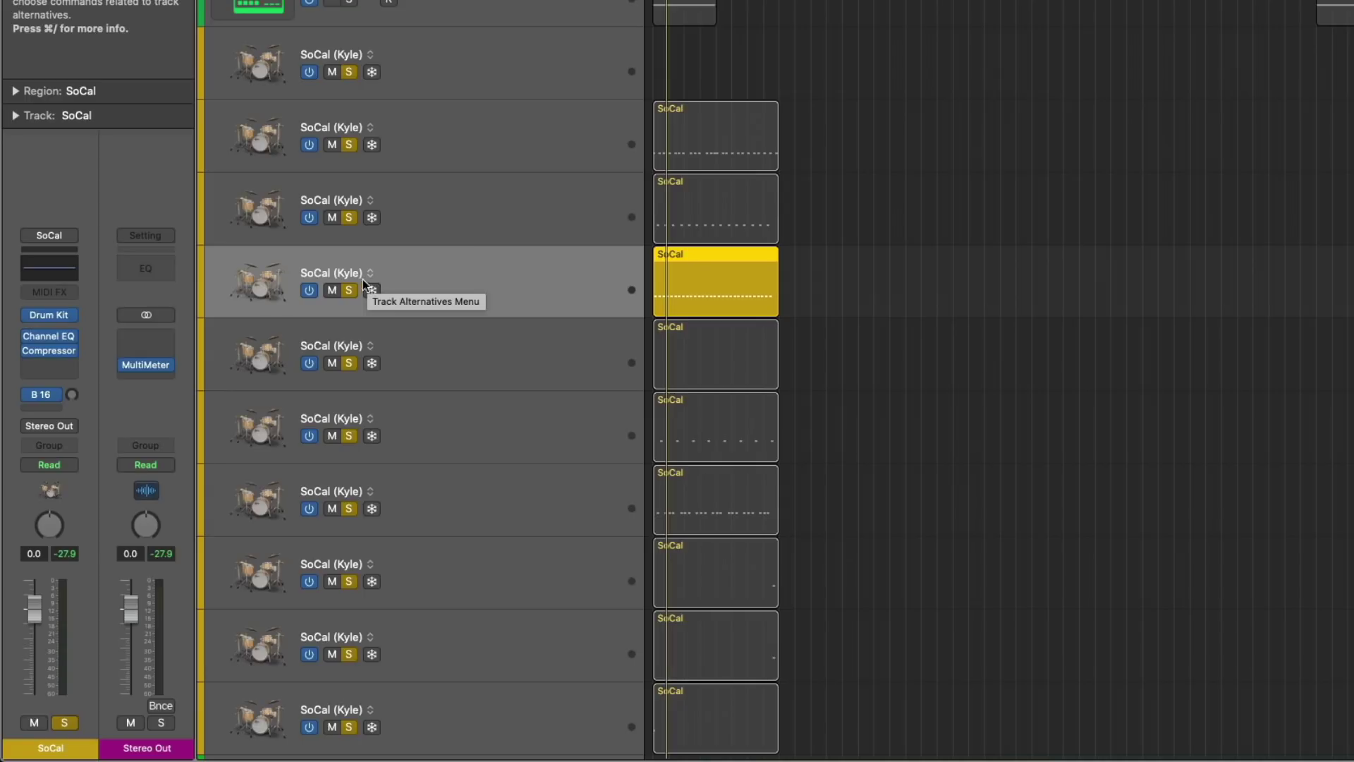
click(348, 290)
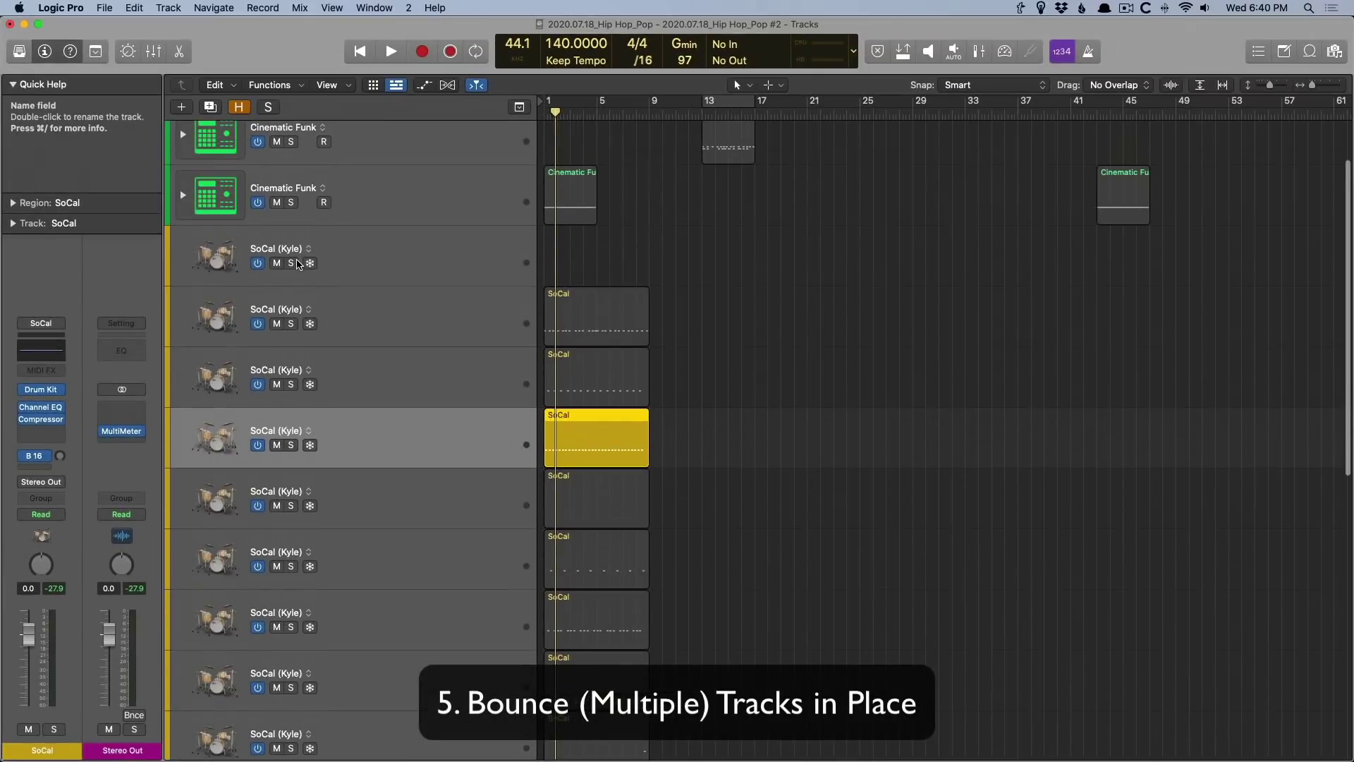
- Bounce the nine SoCal tracks that hold regions in place onto new tracks, with Normalize set to Overload Protection Only
key(super+a)
key(z)
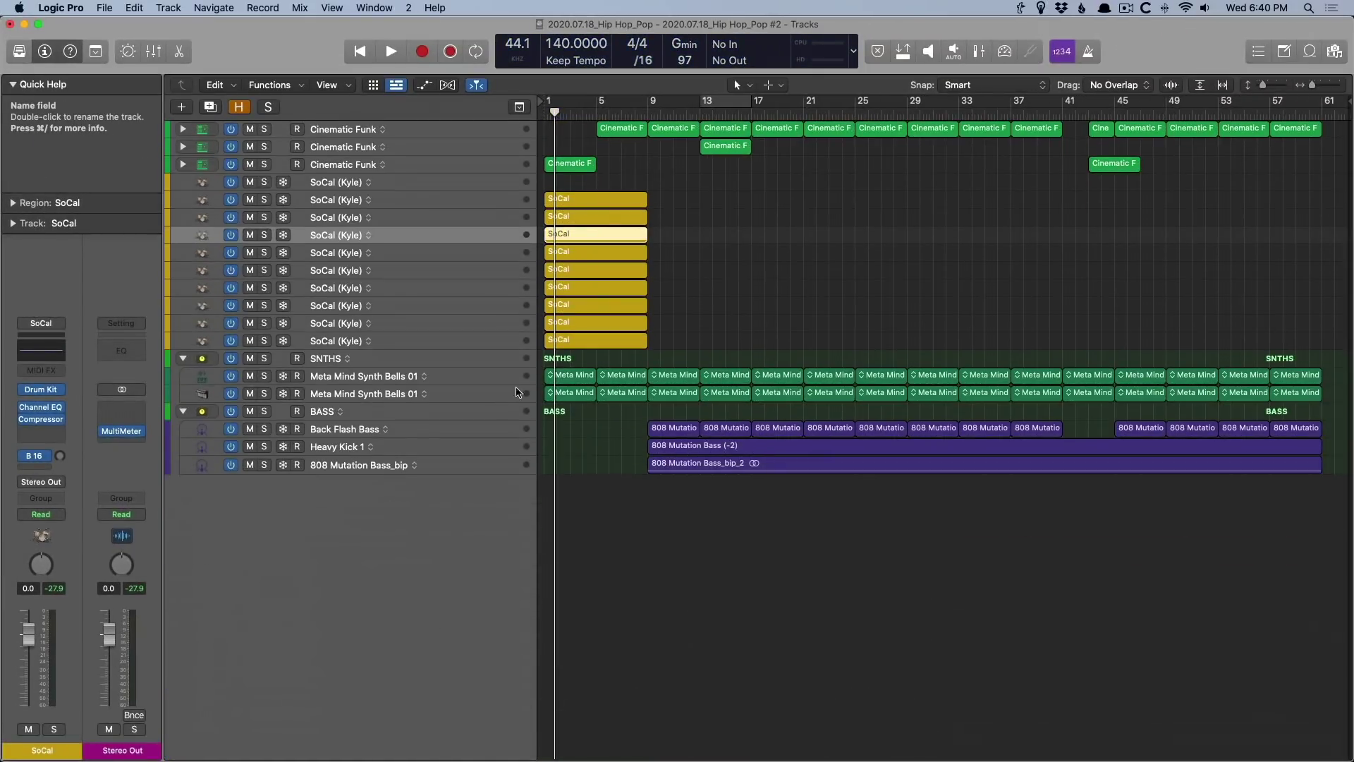
click(462, 200)
shift+click(466, 342)
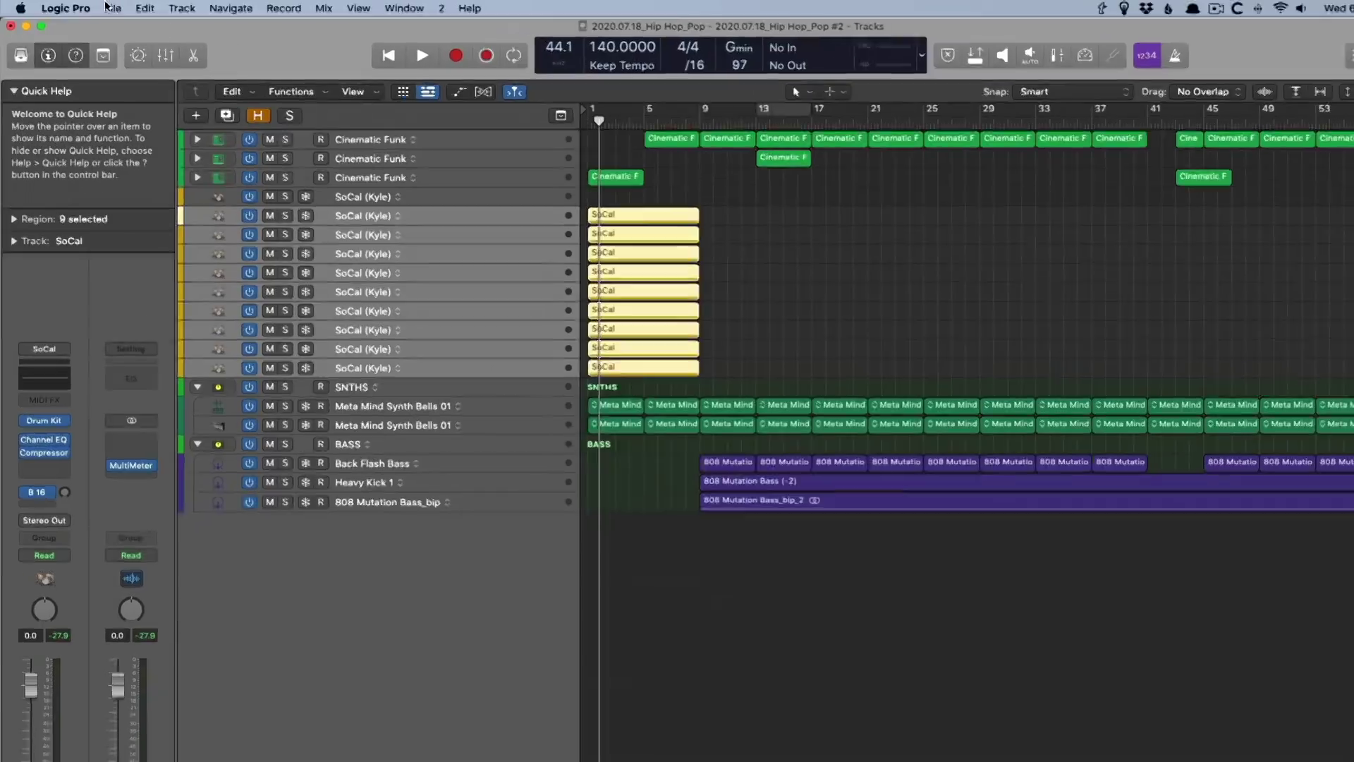
click(104, 7)
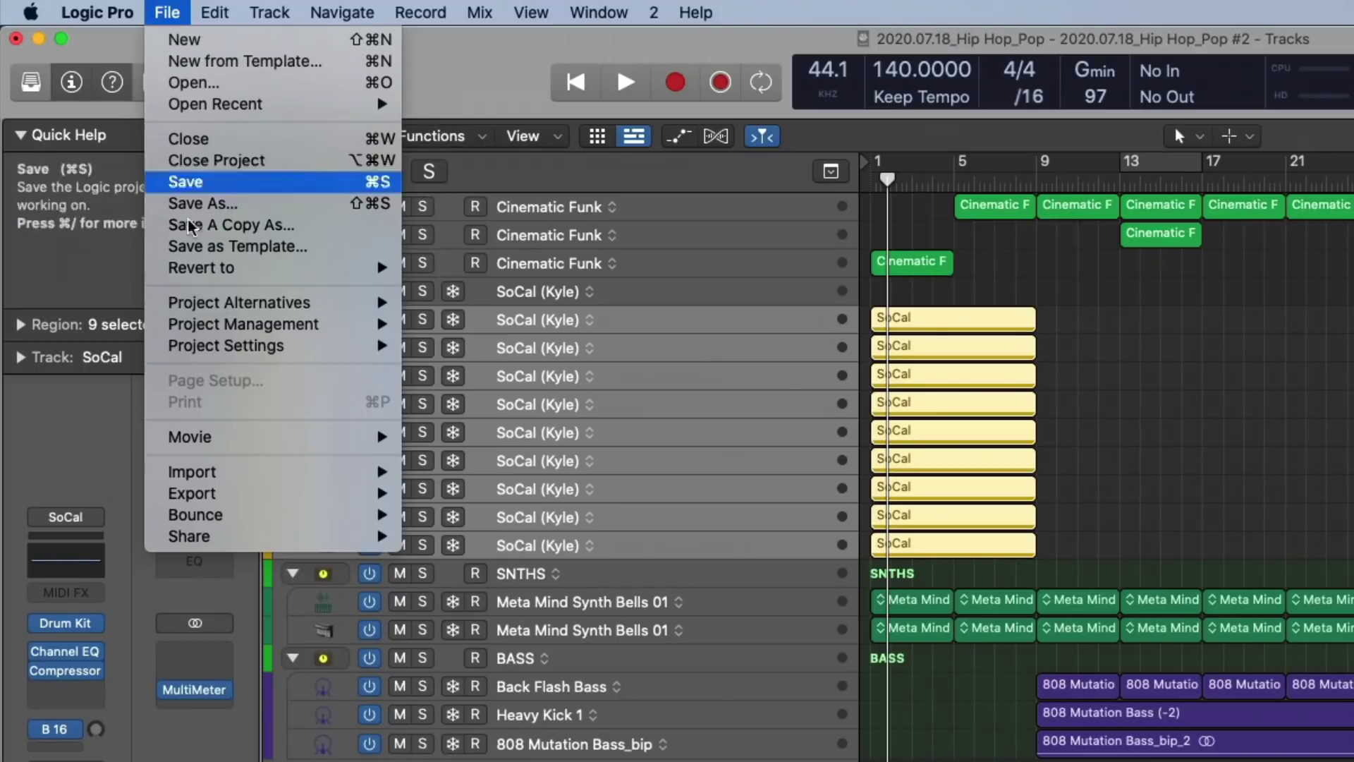
mouse_move(254, 519)
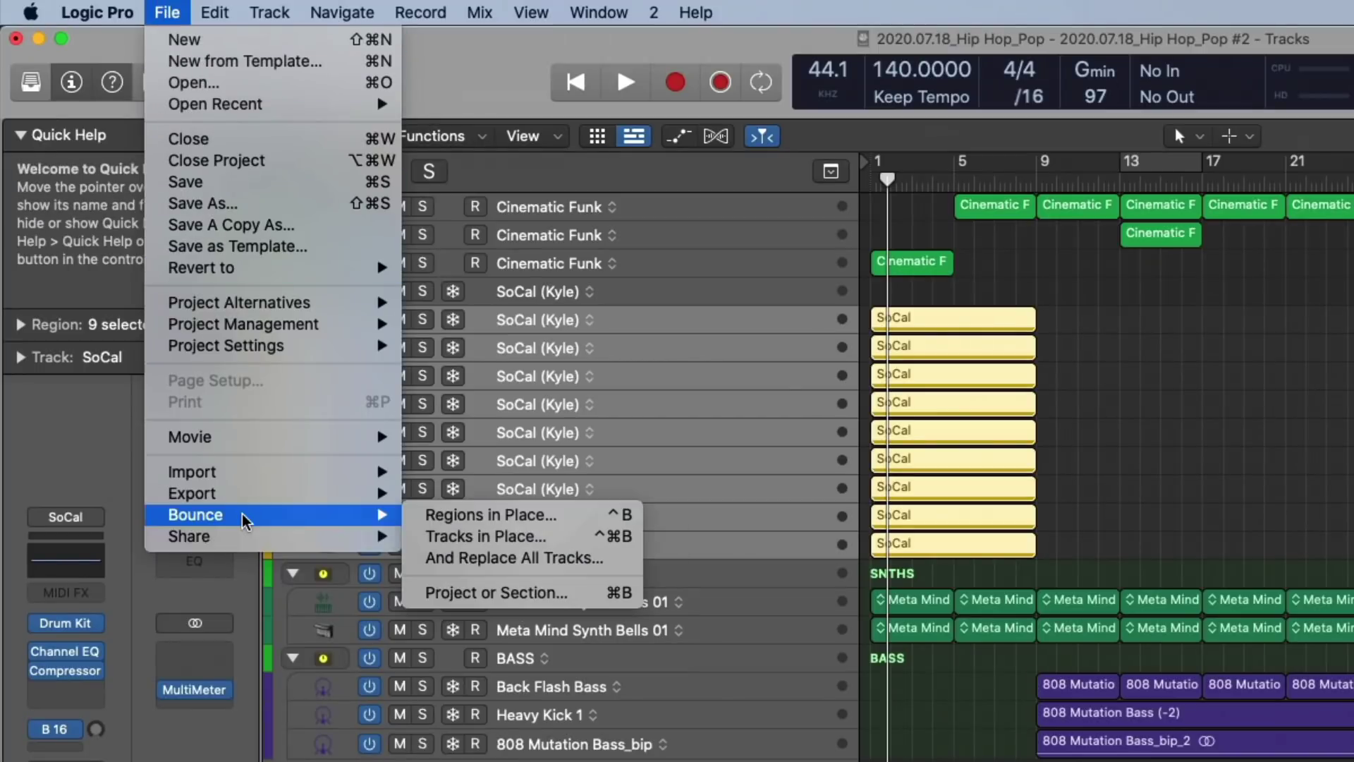
click(469, 536)
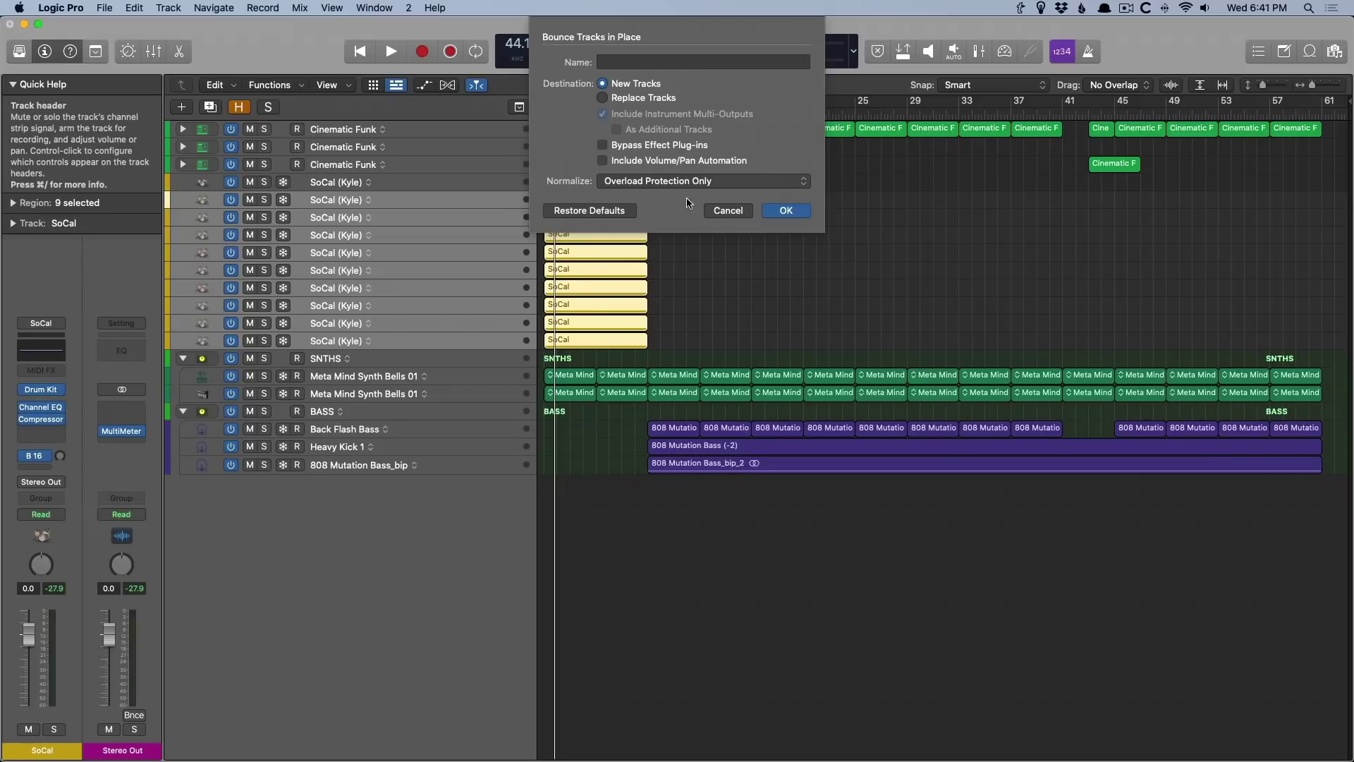
click(852, 336)
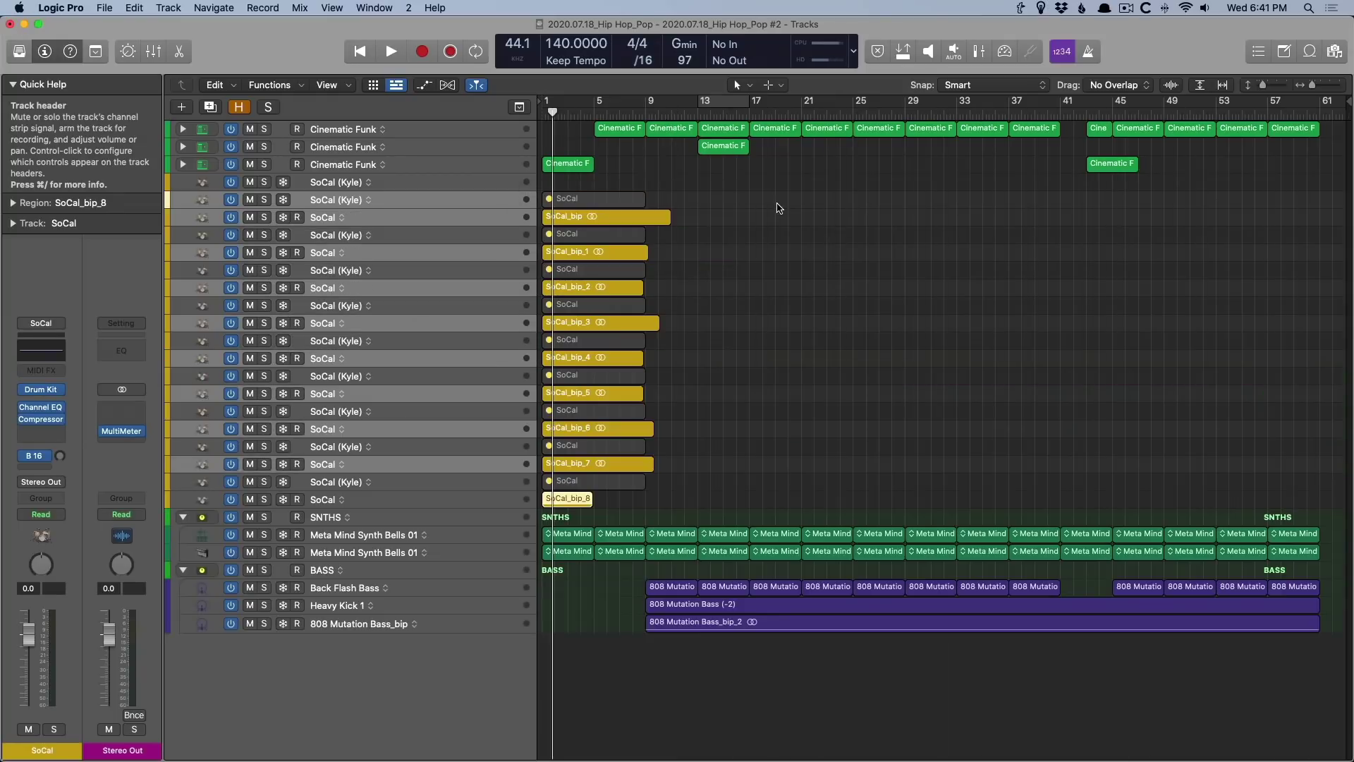
- Examine the bounced SoCal audio regions against their source MIDI regions, with the waveforms magnified, from the lowest track up to the first
scroll(680, 496, up, 5)
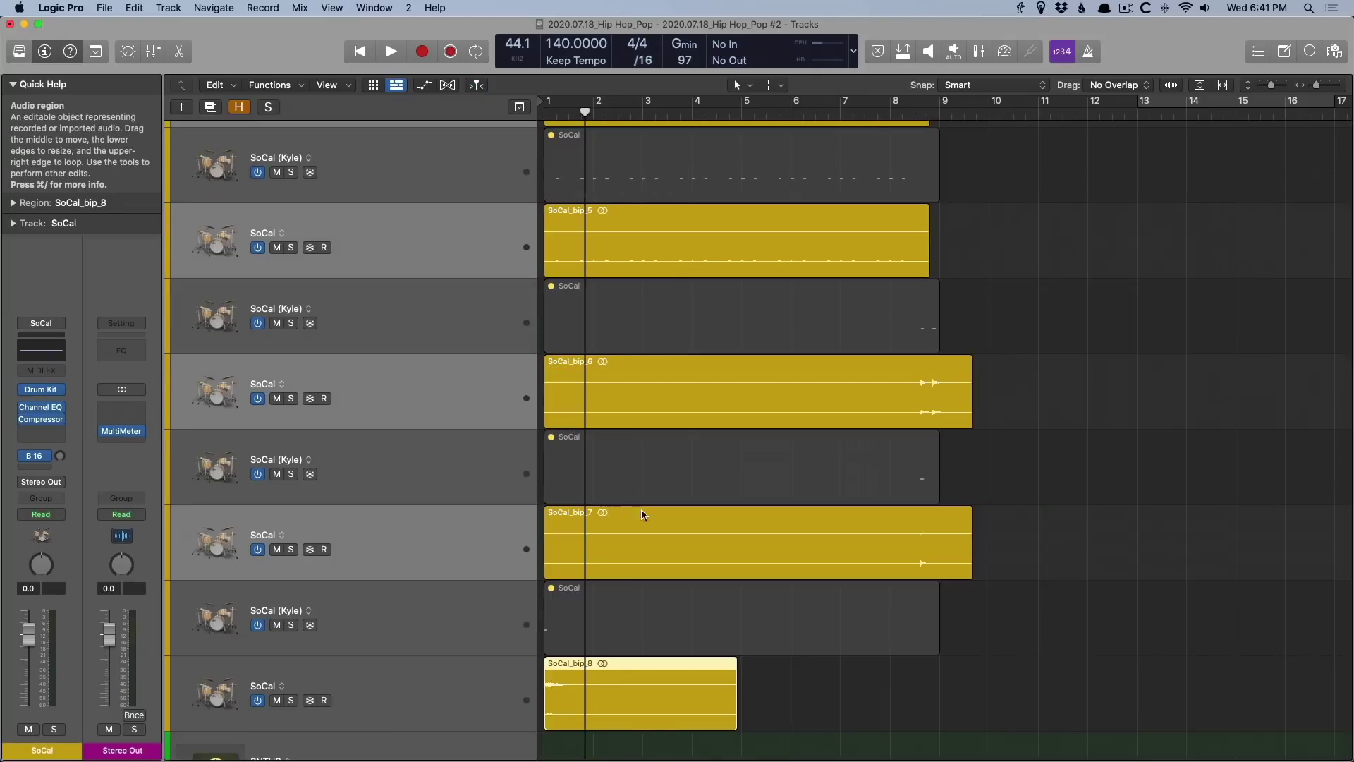
key(ctrl+alt+super+Up)
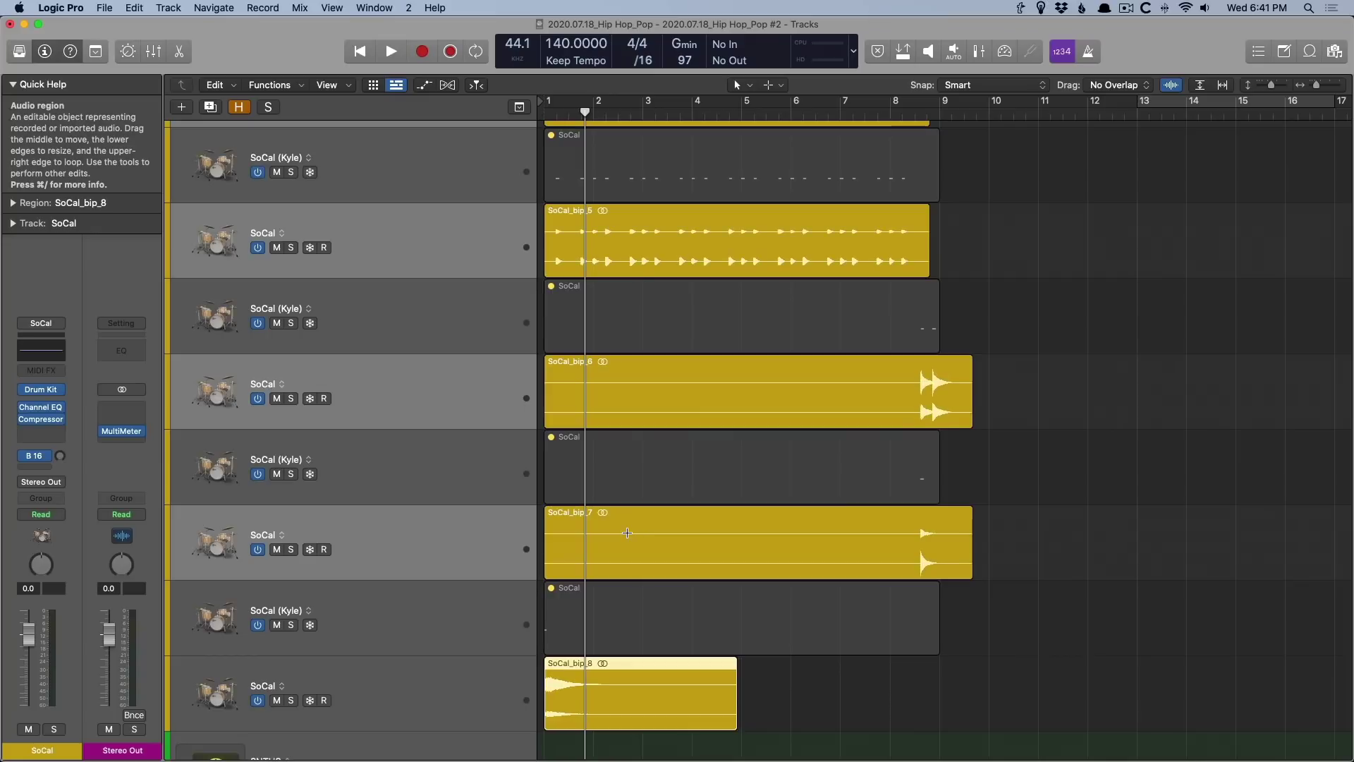
click(938, 548)
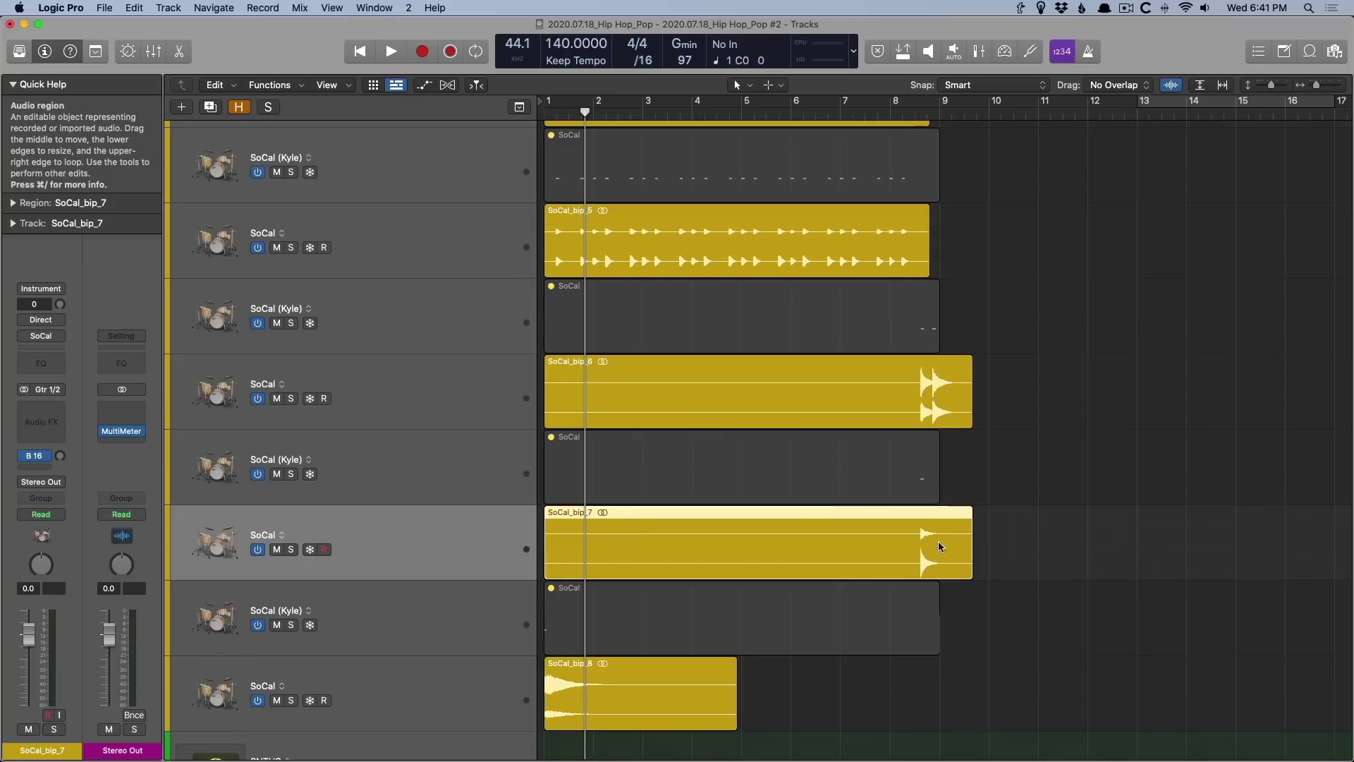
scroll(932, 494, up, 2)
scroll(931, 475, up, 2)
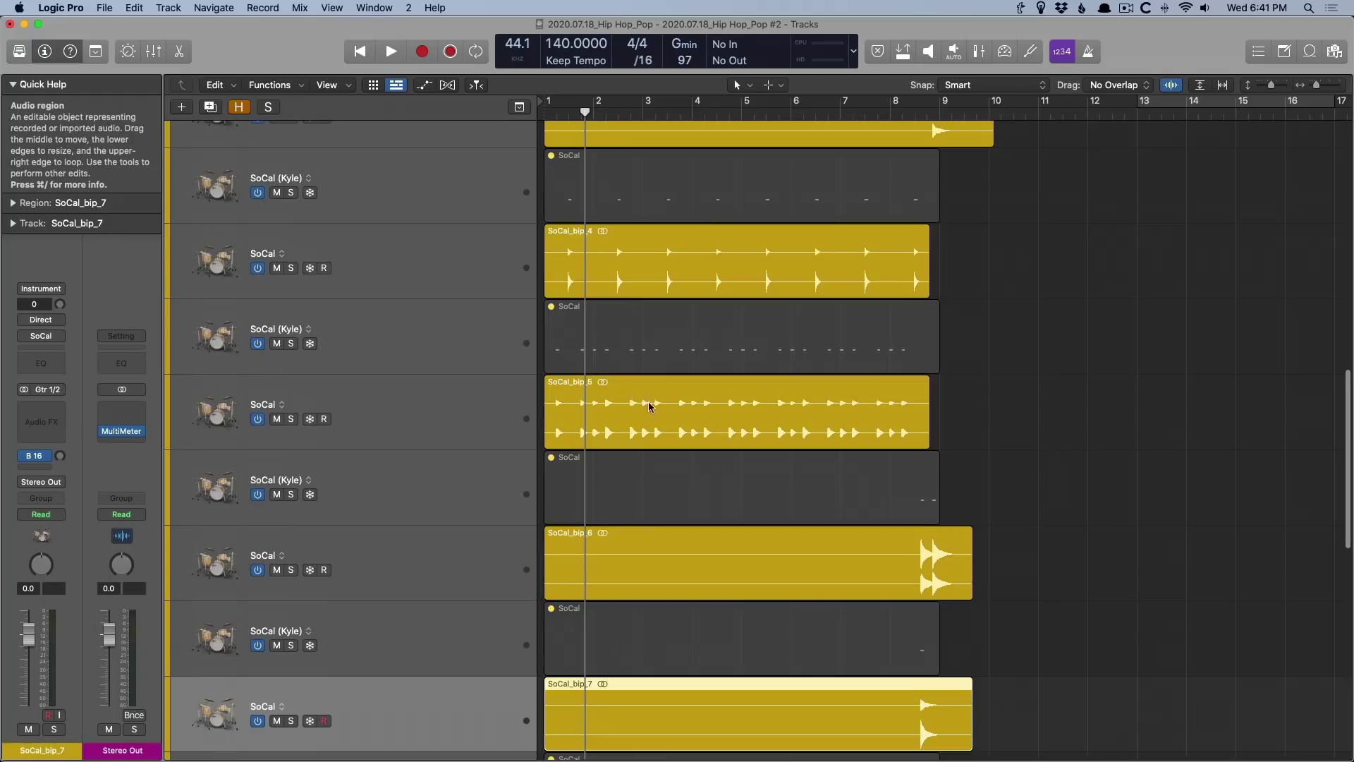
scroll(372, 339, up, 1)
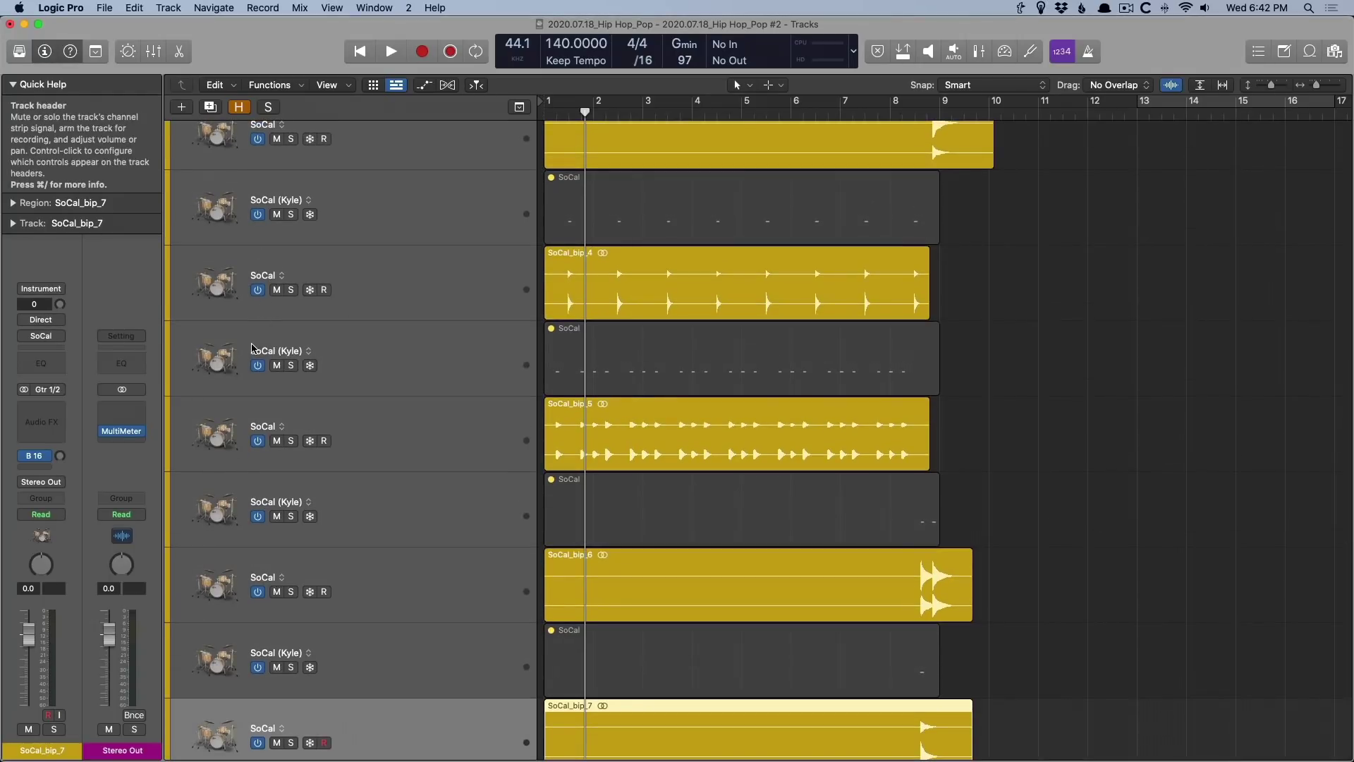
scroll(696, 462, up, 1)
scroll(697, 462, up, 8)
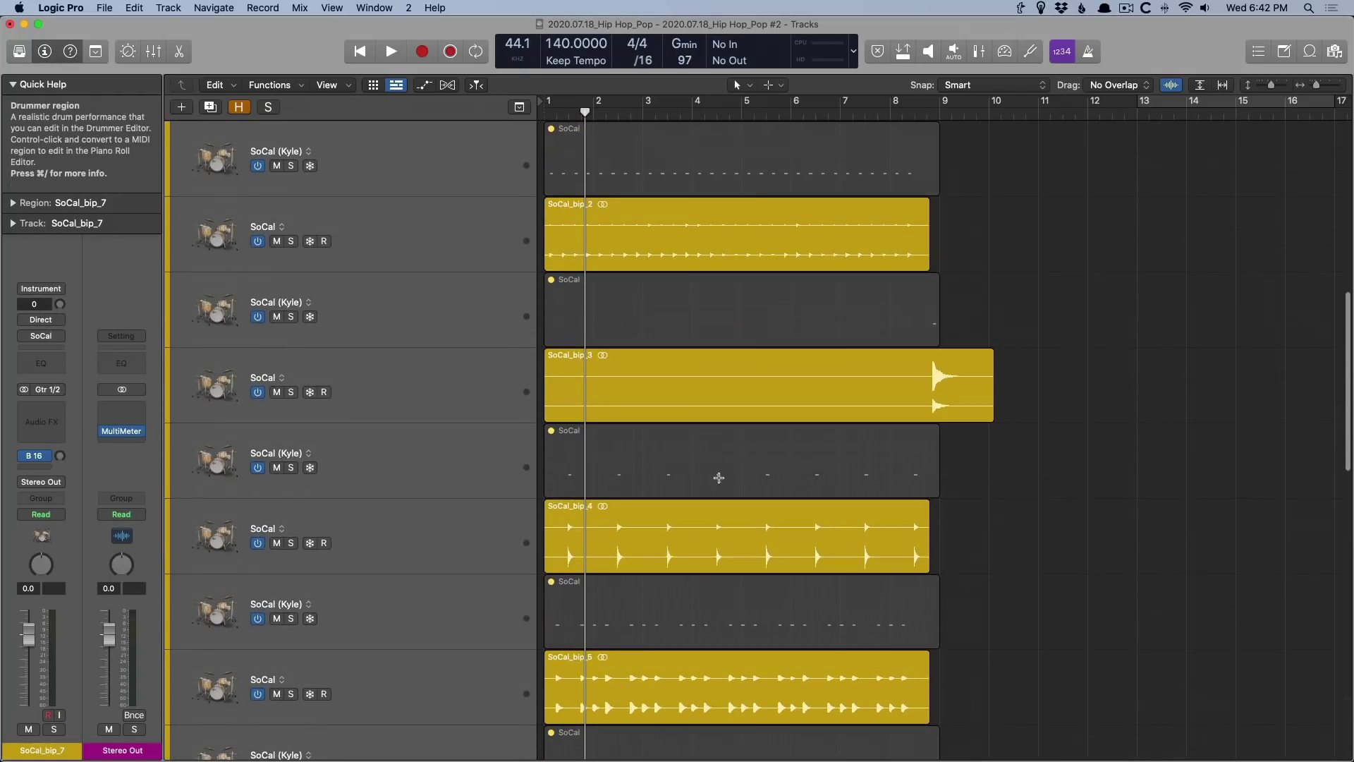
scroll(686, 304, up, 2)
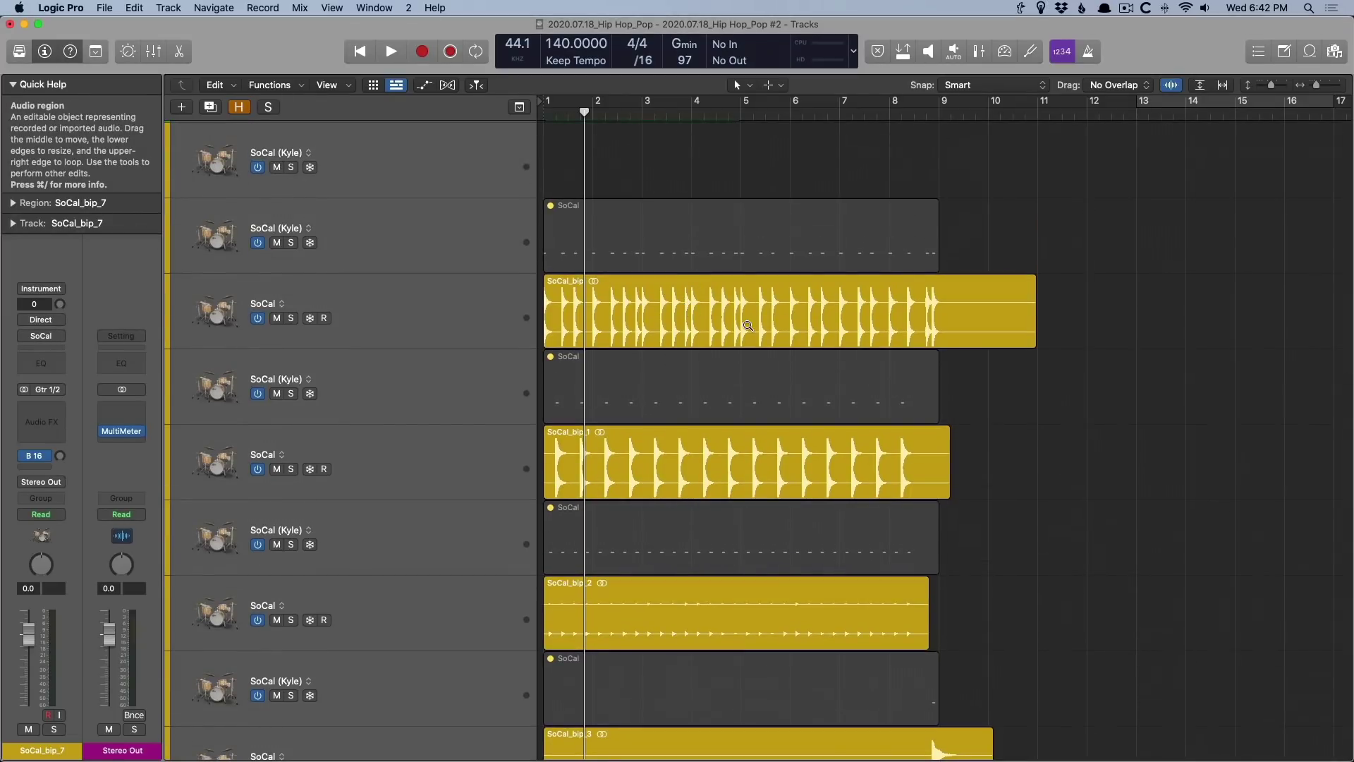
- Delete all SoCal tracks, both the MIDI tracks and their bounced audio tracks
key(z)
shift+click(424, 184)
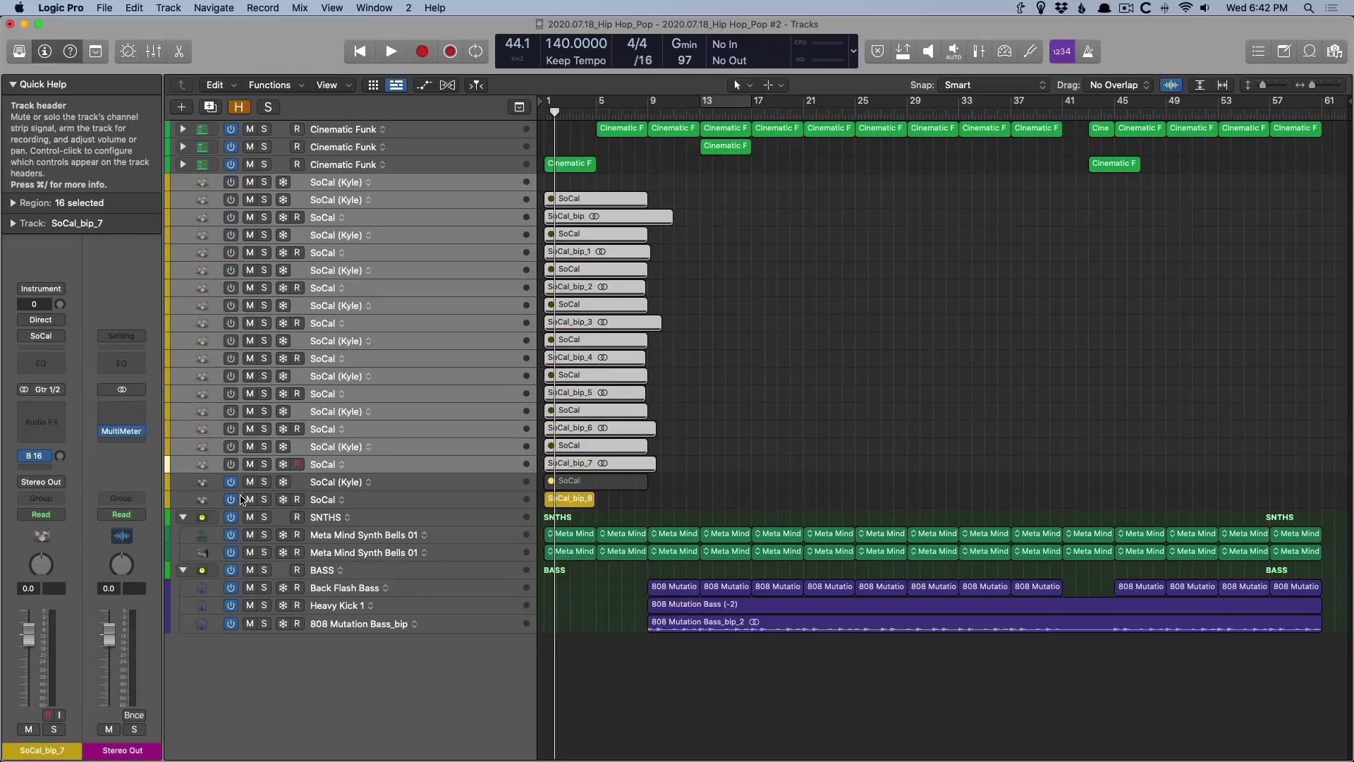
click(230, 500)
shift+click(362, 501)
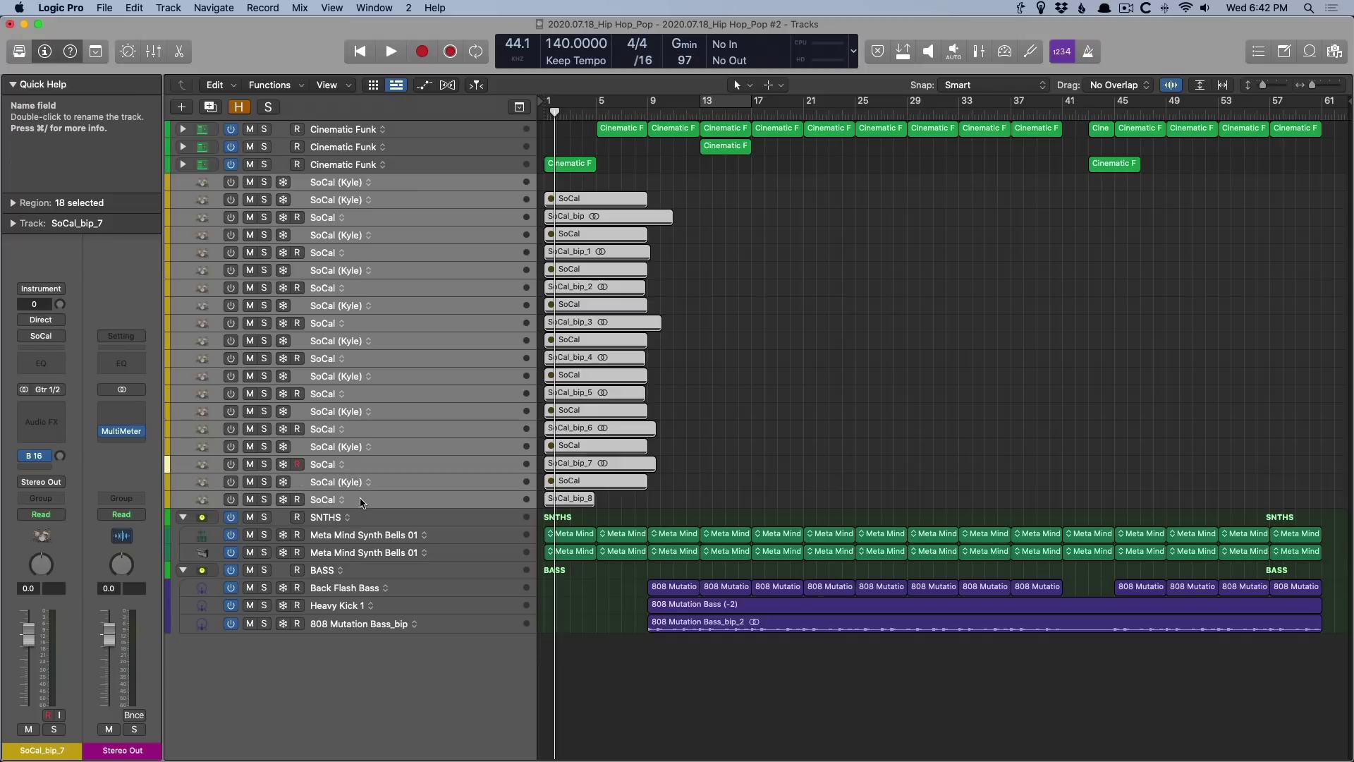
key(super+BackSpace)
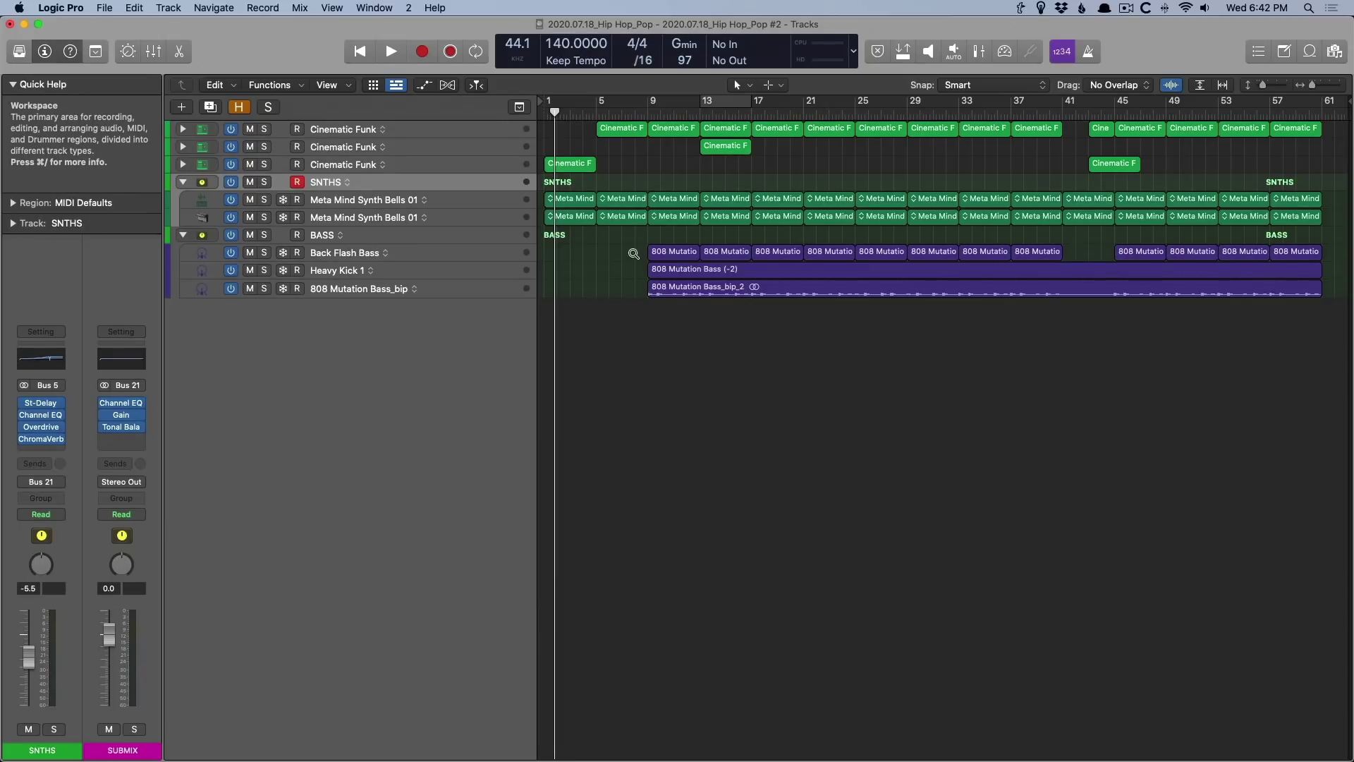
- Copy the 808 Mutation Bass_bip_2 audio region onto a new track below and delete everything after its first note
drag(635, 252, 748, 375)
scroll(674, 501, down, 1)
drag(674, 501, 709, 730)
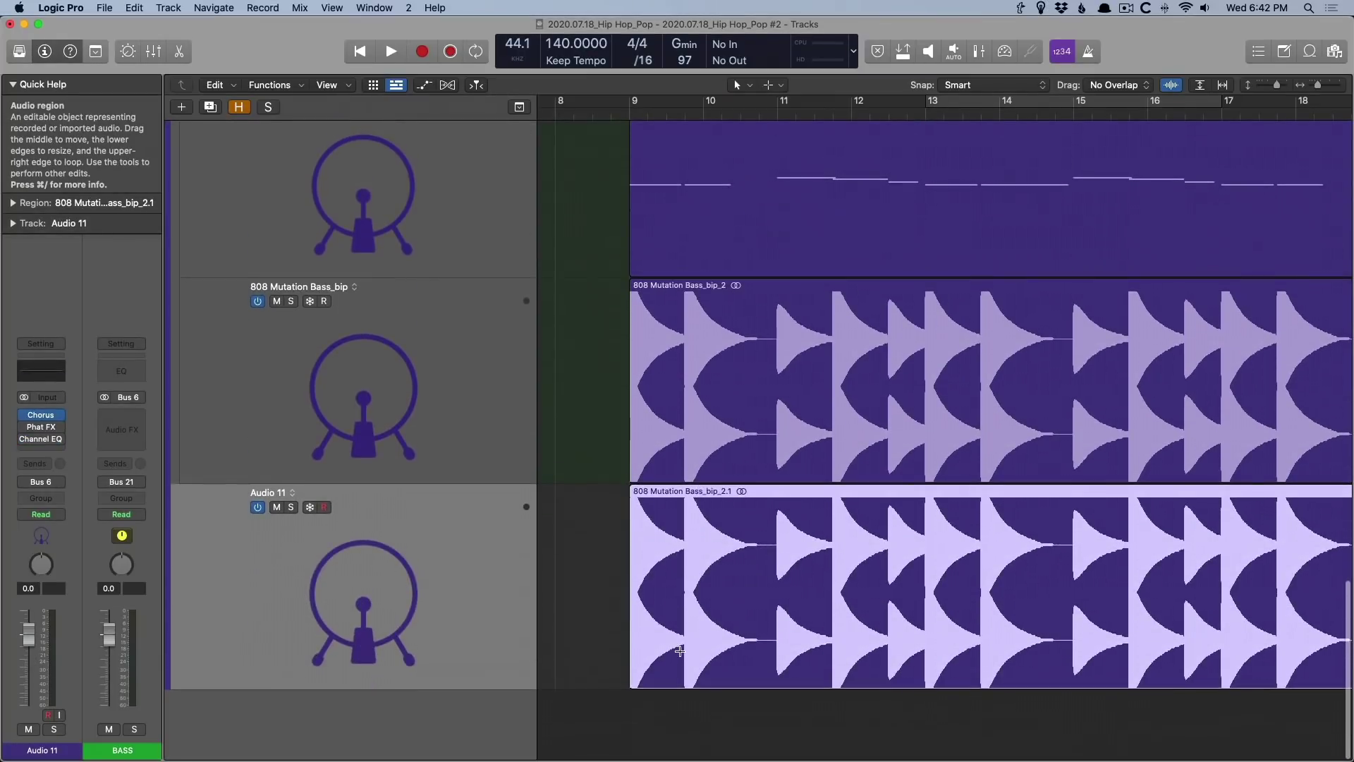
click(682, 650)
key(Delete)
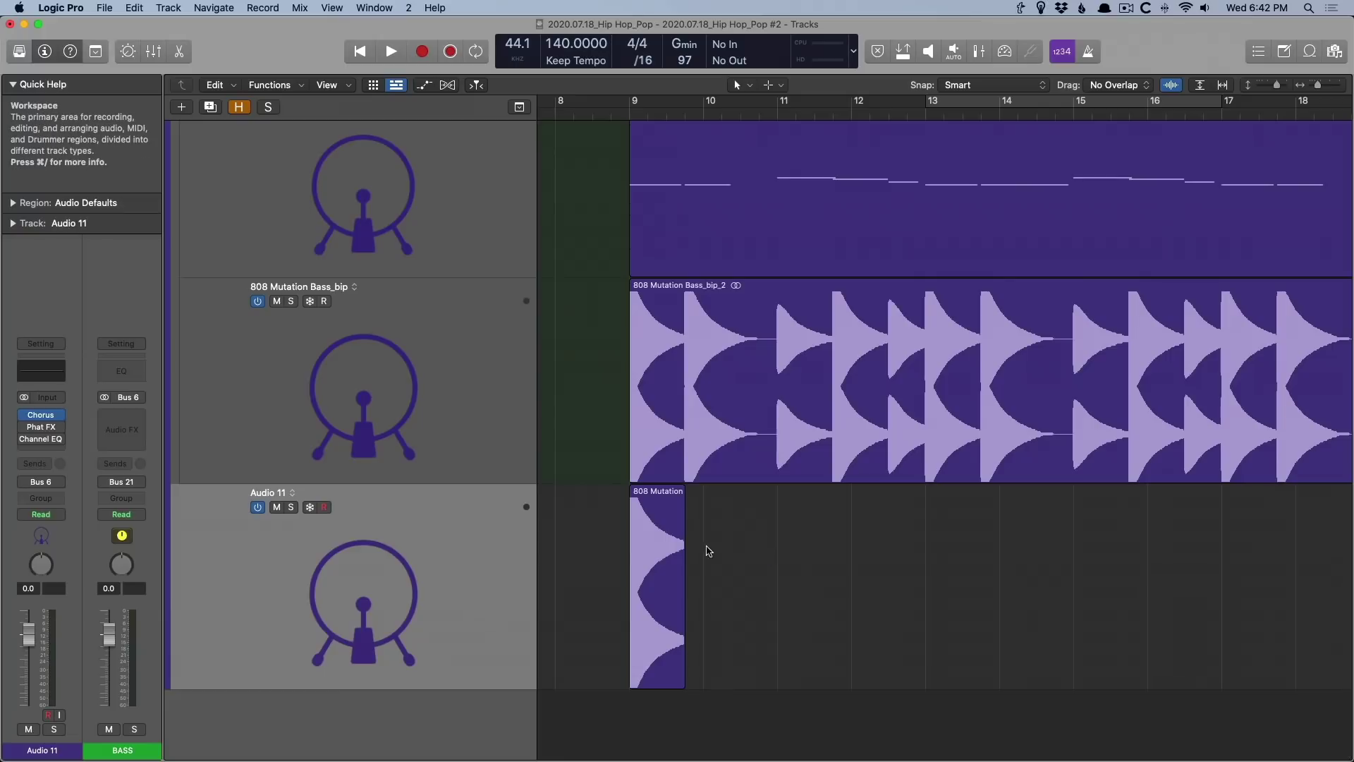
- Time-stretch the isolated 808 bass note's end to about twice the region's length
click(646, 515)
key(z)
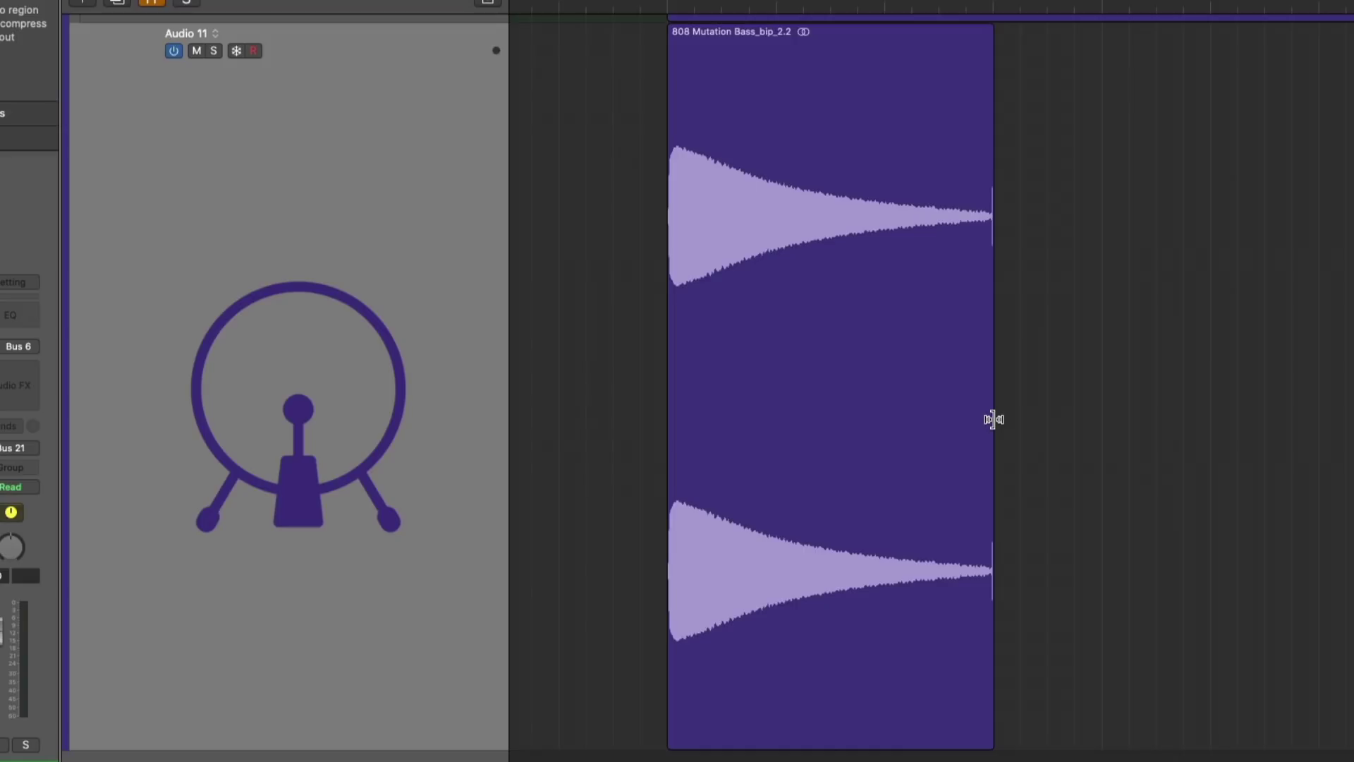
drag(994, 419, 1306, 417)
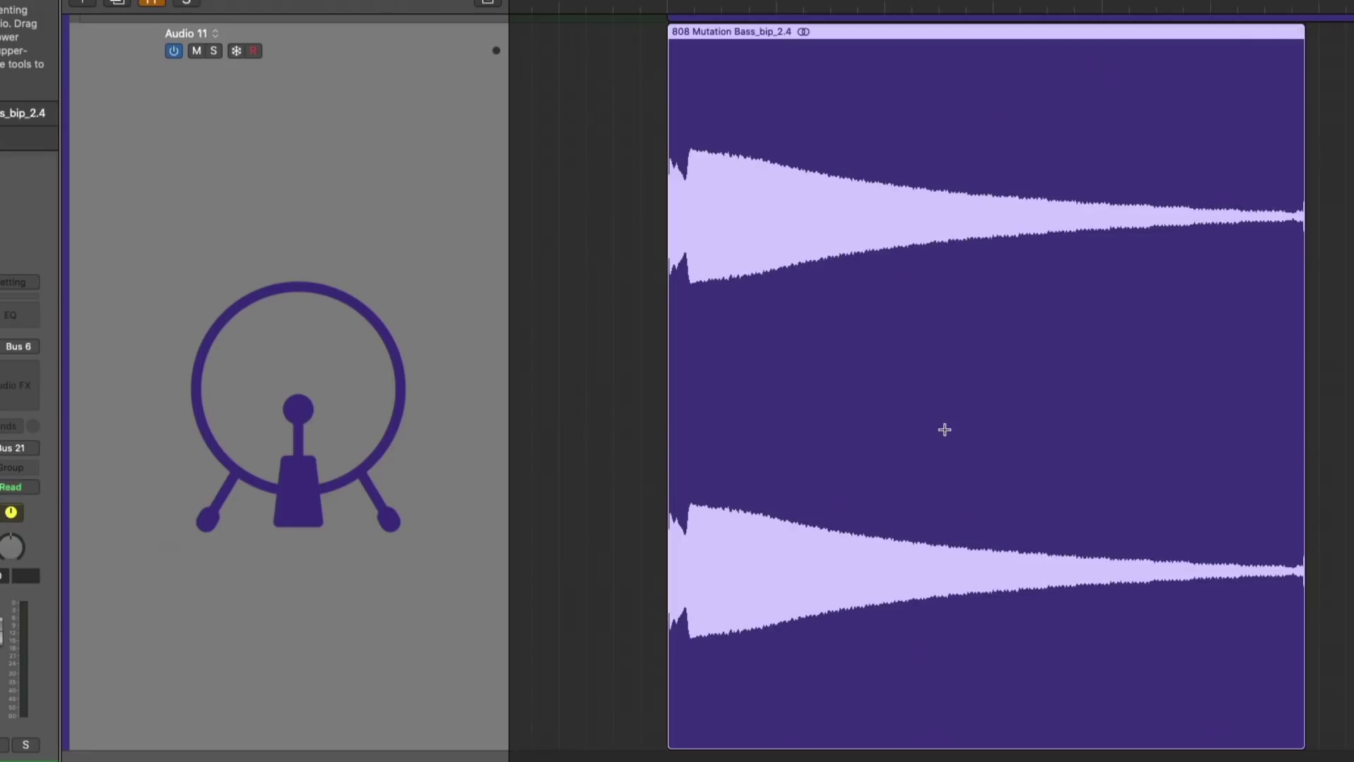
- Solo the copied bass note's track for playback and undo the time-stretch of its region
click(213, 51)
key(space)
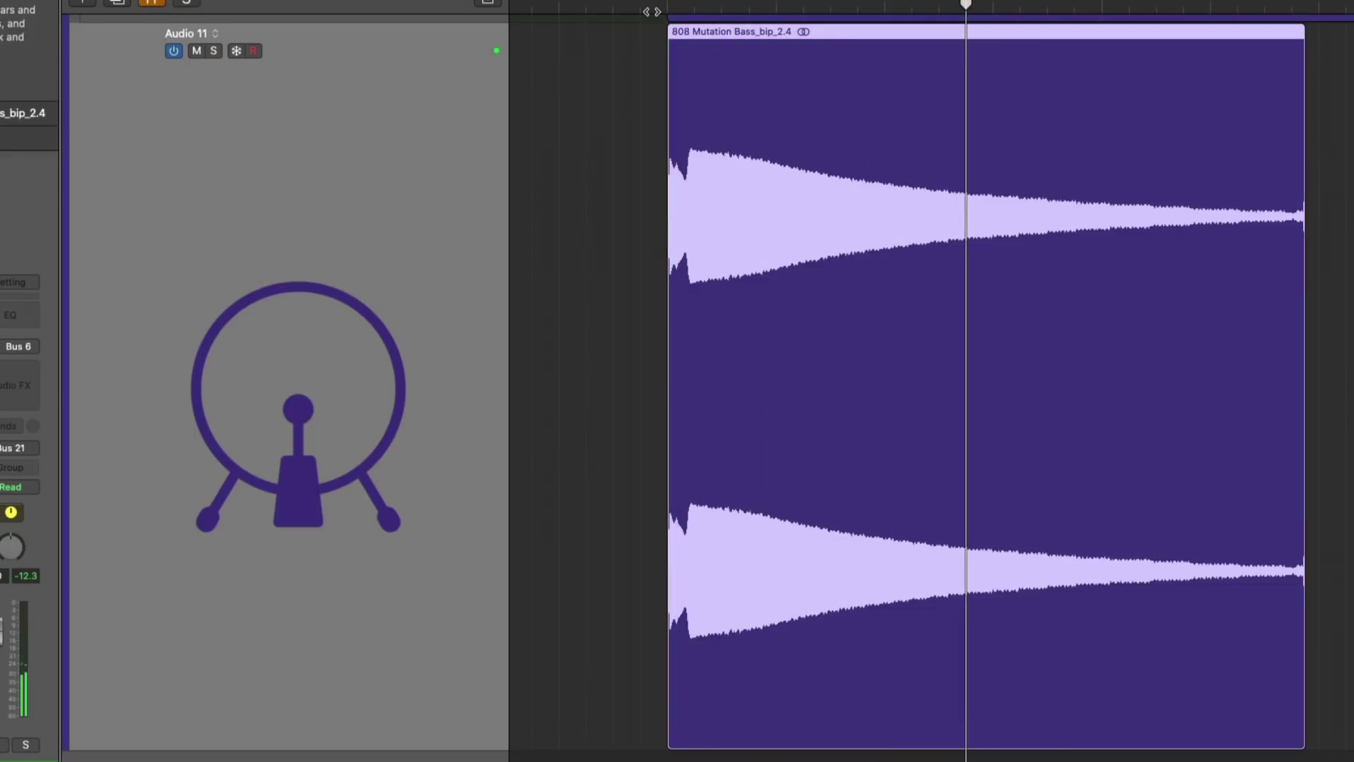
key(super+z)
key(space)
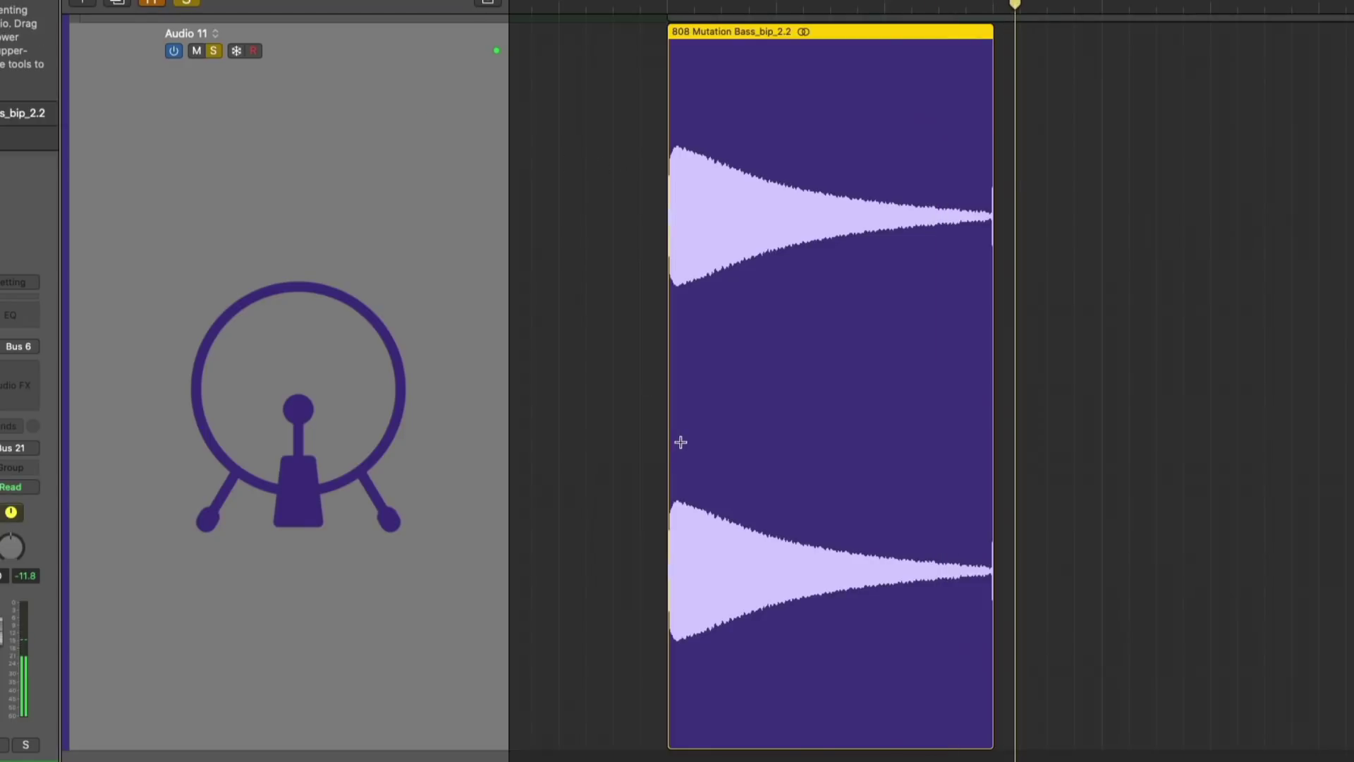
- Time-stretch the bass note's start to about one beat before bar 9; try stretching its end past bar 17, and undo the end stretches
drag(671, 427, 560, 421)
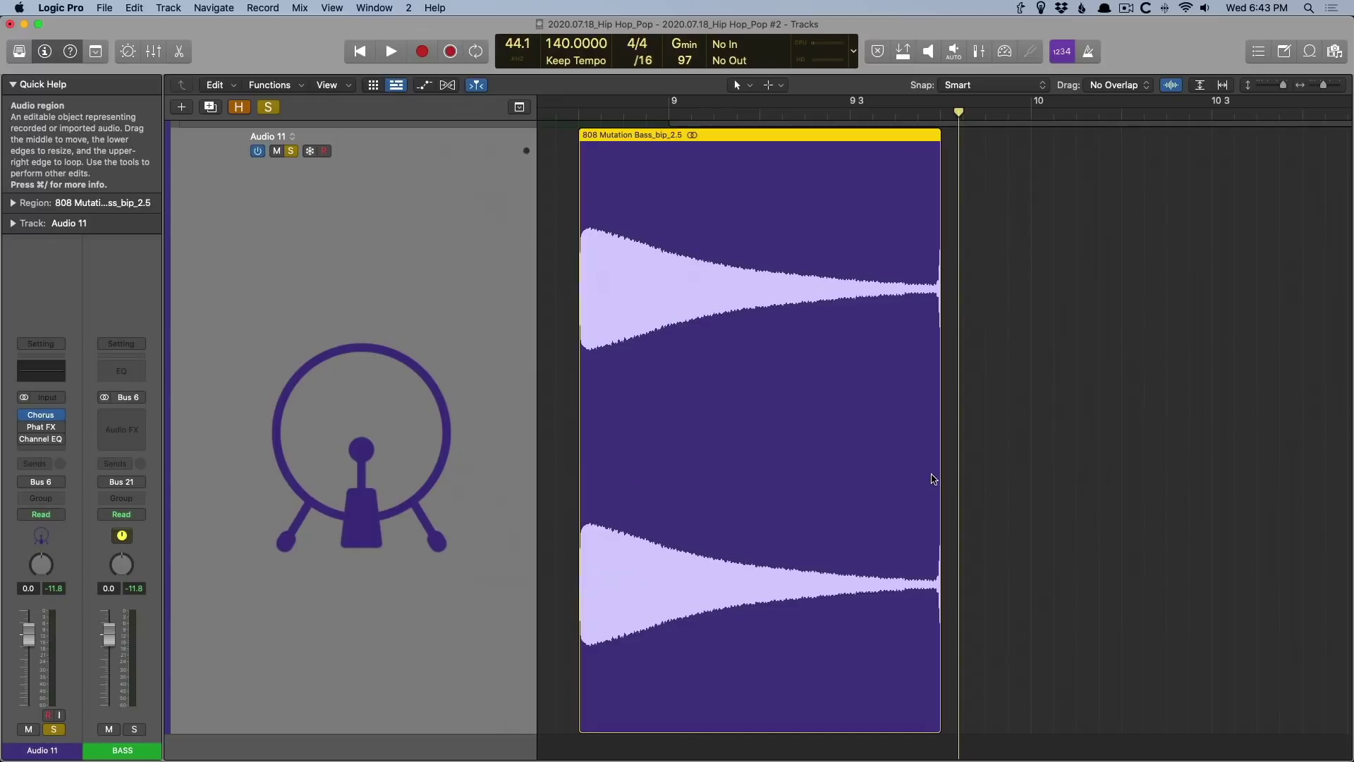
drag(938, 470, 1246, 455)
ctrl+alt+click(1137, 466)
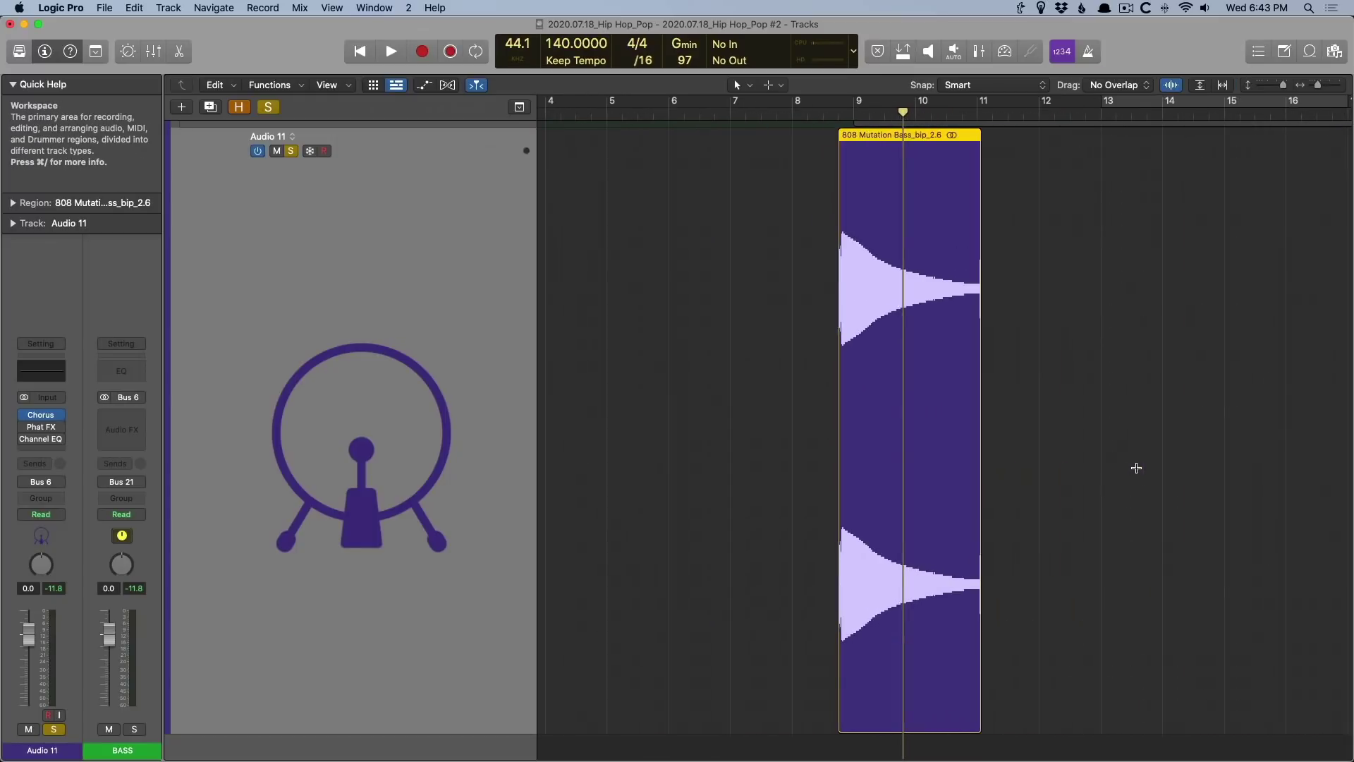
drag(978, 453, 1167, 450)
ctrl+alt+click(1169, 451)
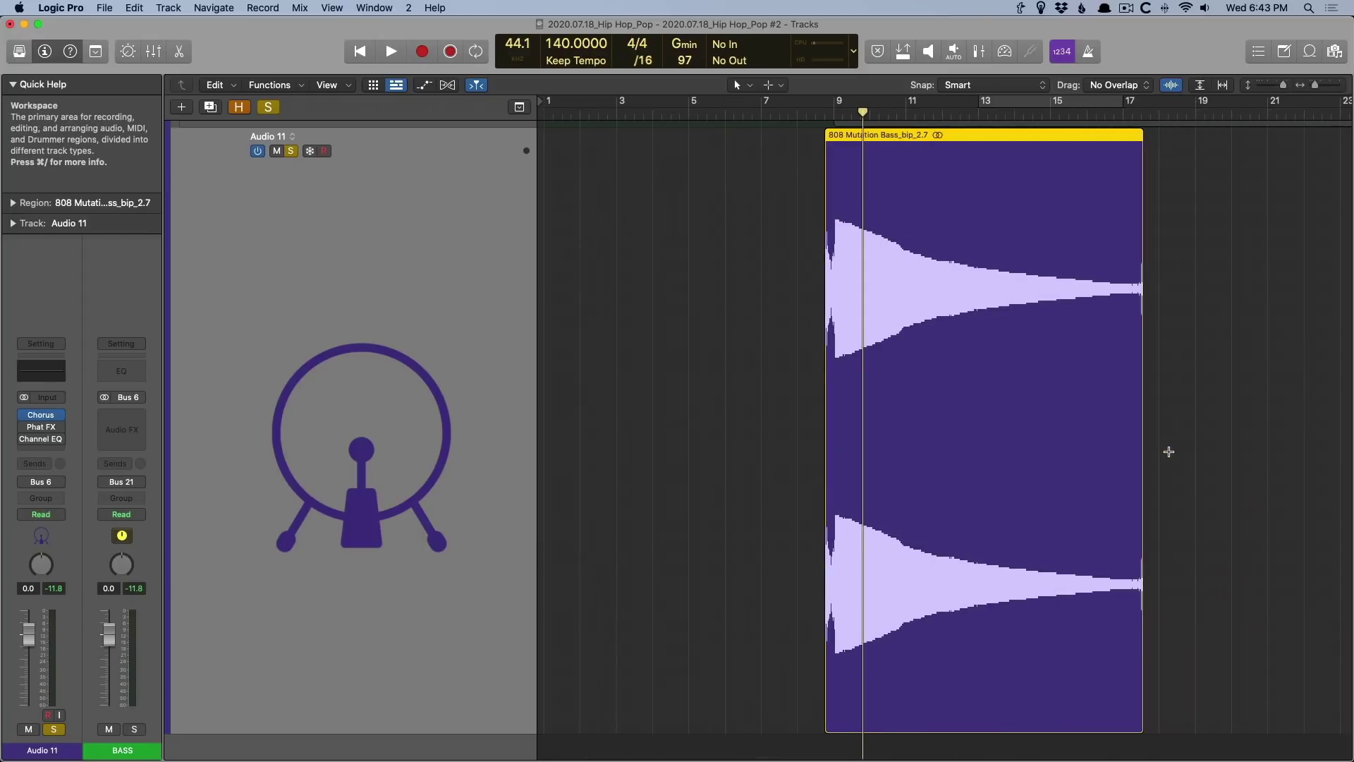
key(super+z)
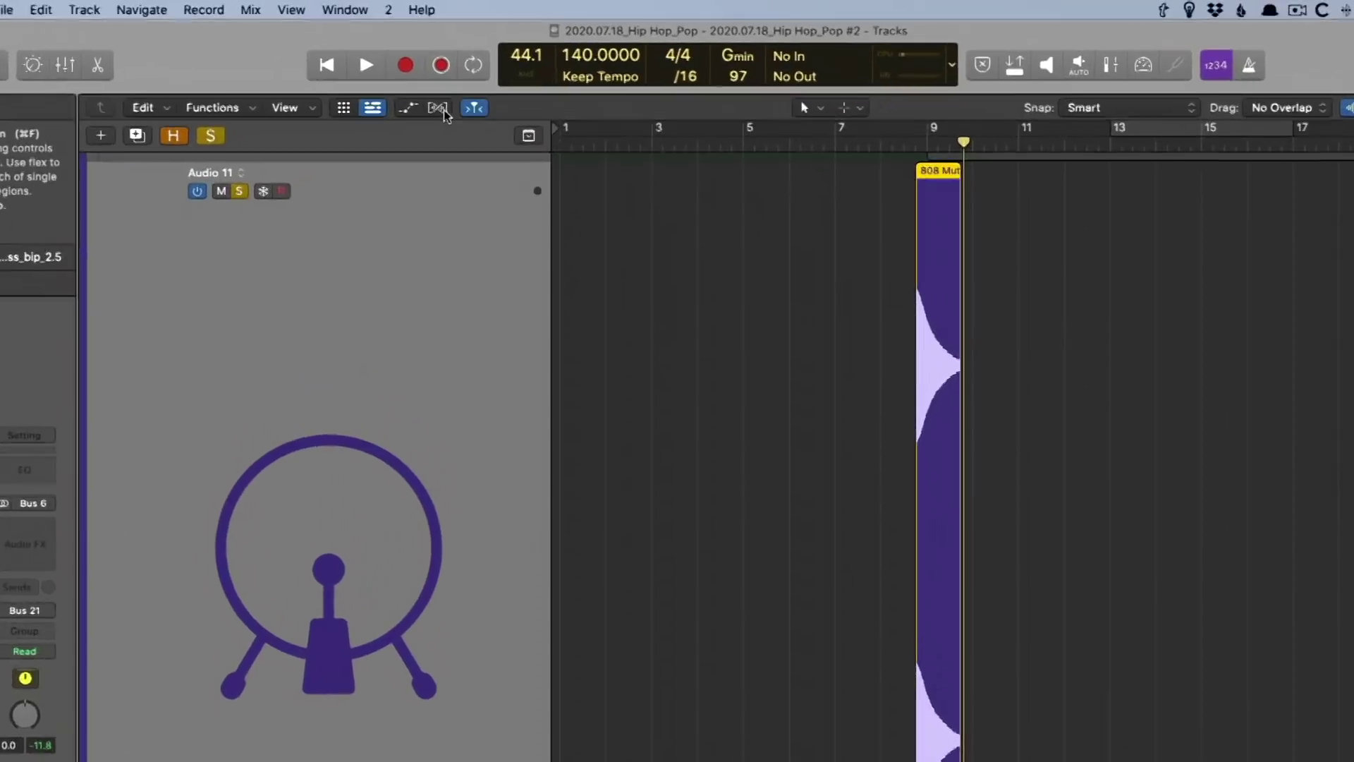
- Show the Flex controls and choose Flex Time - Monophonic for the Audio 11 track
click(448, 86)
click(437, 249)
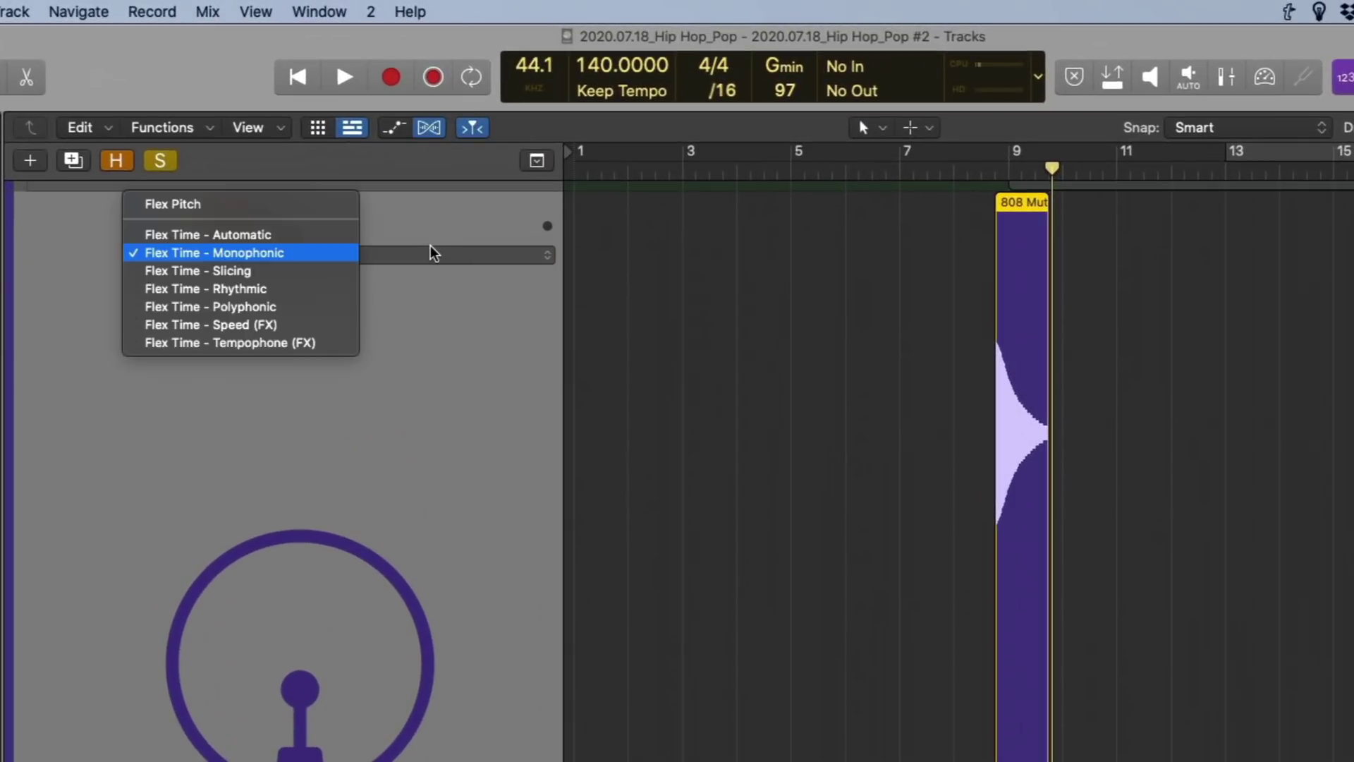
click(353, 255)
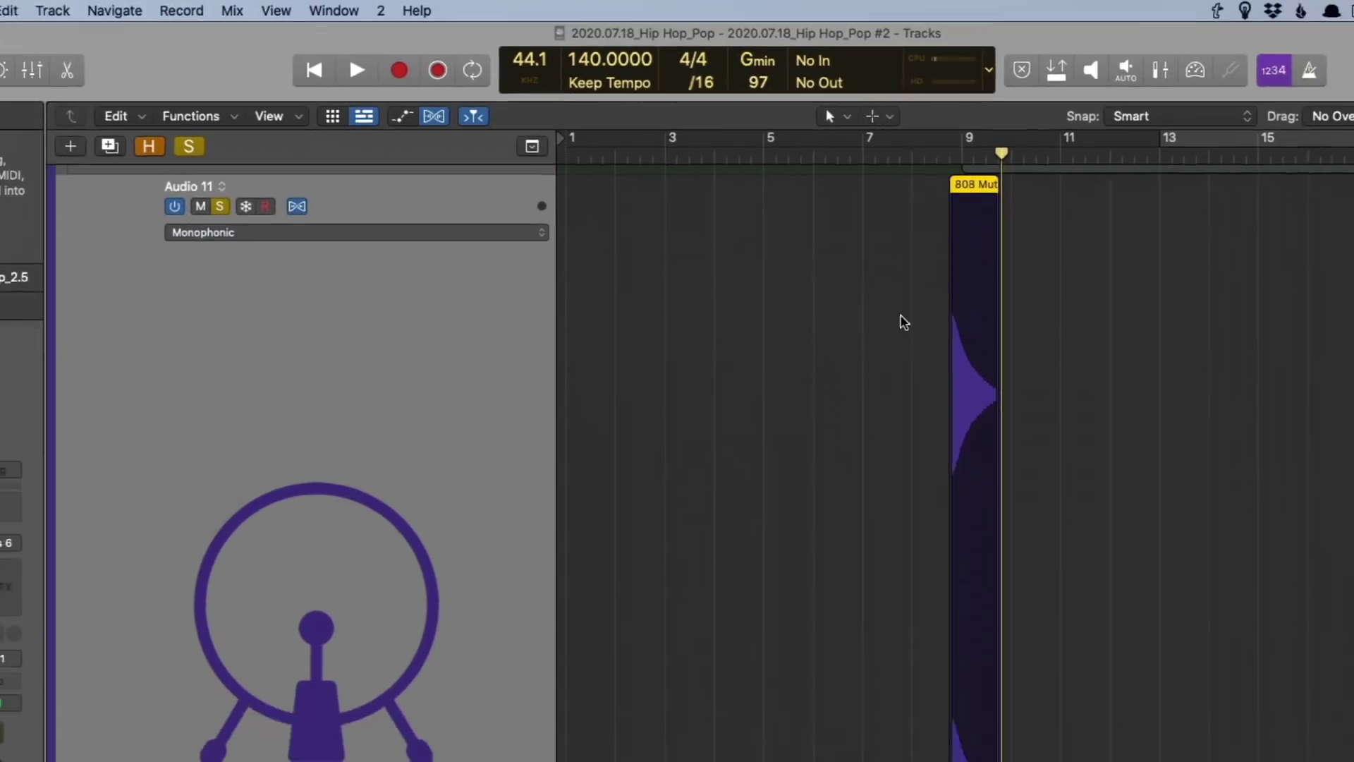
- Time-stretch the end of the isolated 808 bass note to just before bar 11, and further to about bar 65
drag(955, 317, 1055, 547)
drag(635, 315, 903, 573)
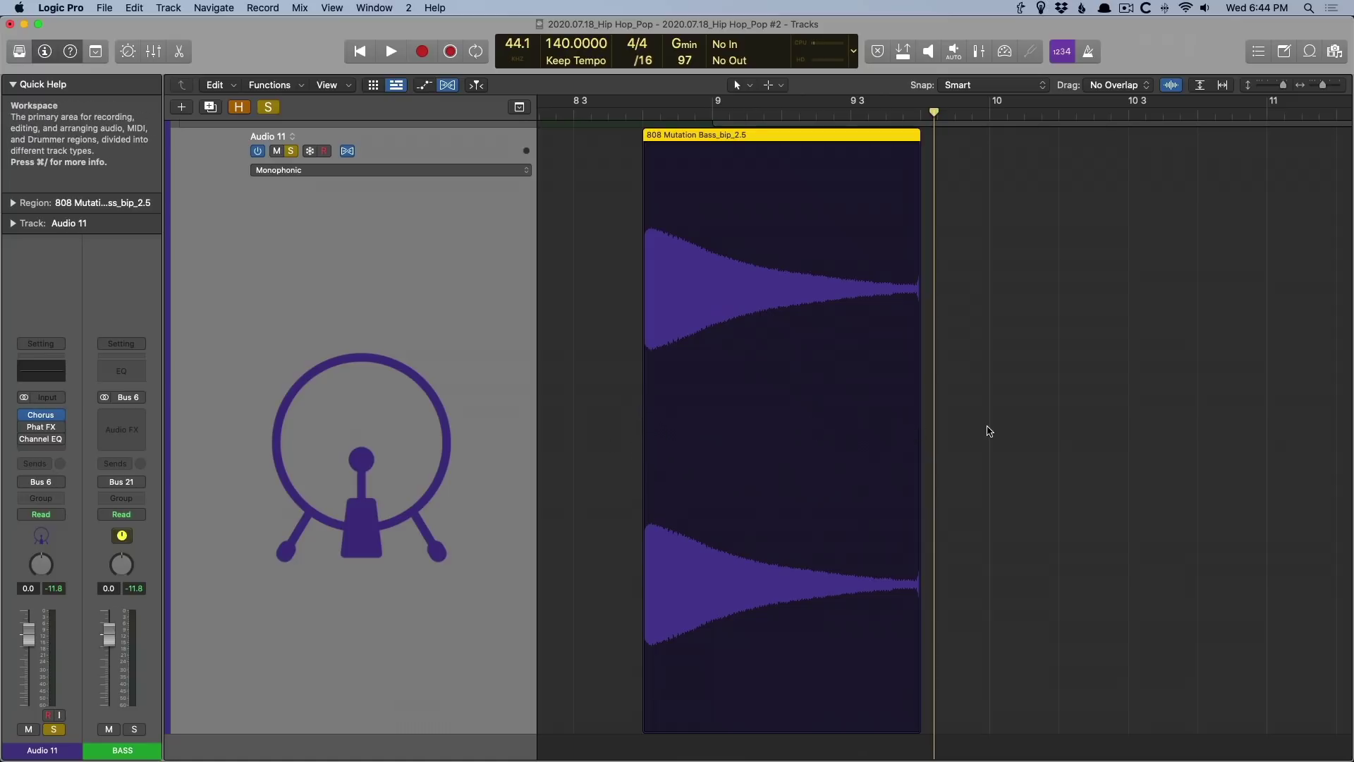
drag(919, 418, 1249, 426)
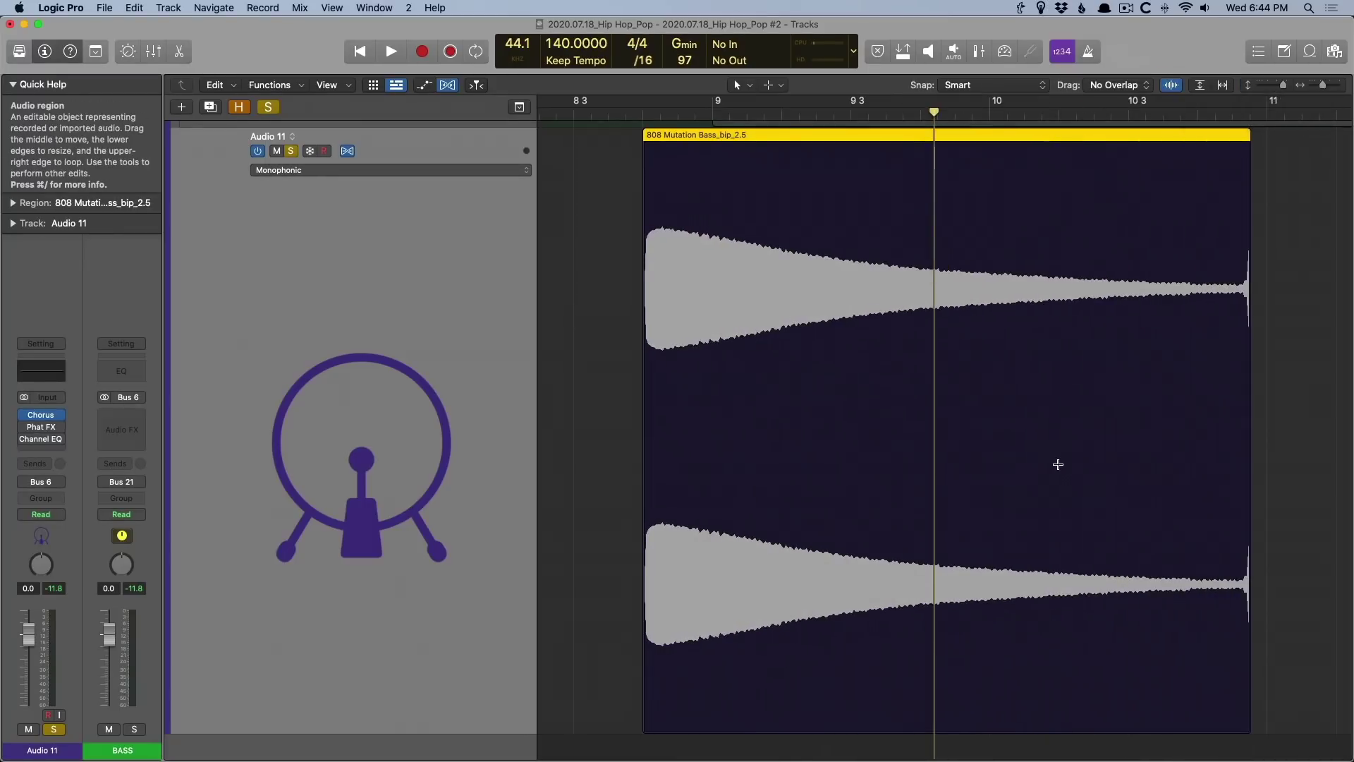
key(super+Left)
key(super+Left)
key(super+Left)
key(super+Left)
key(super+Left)
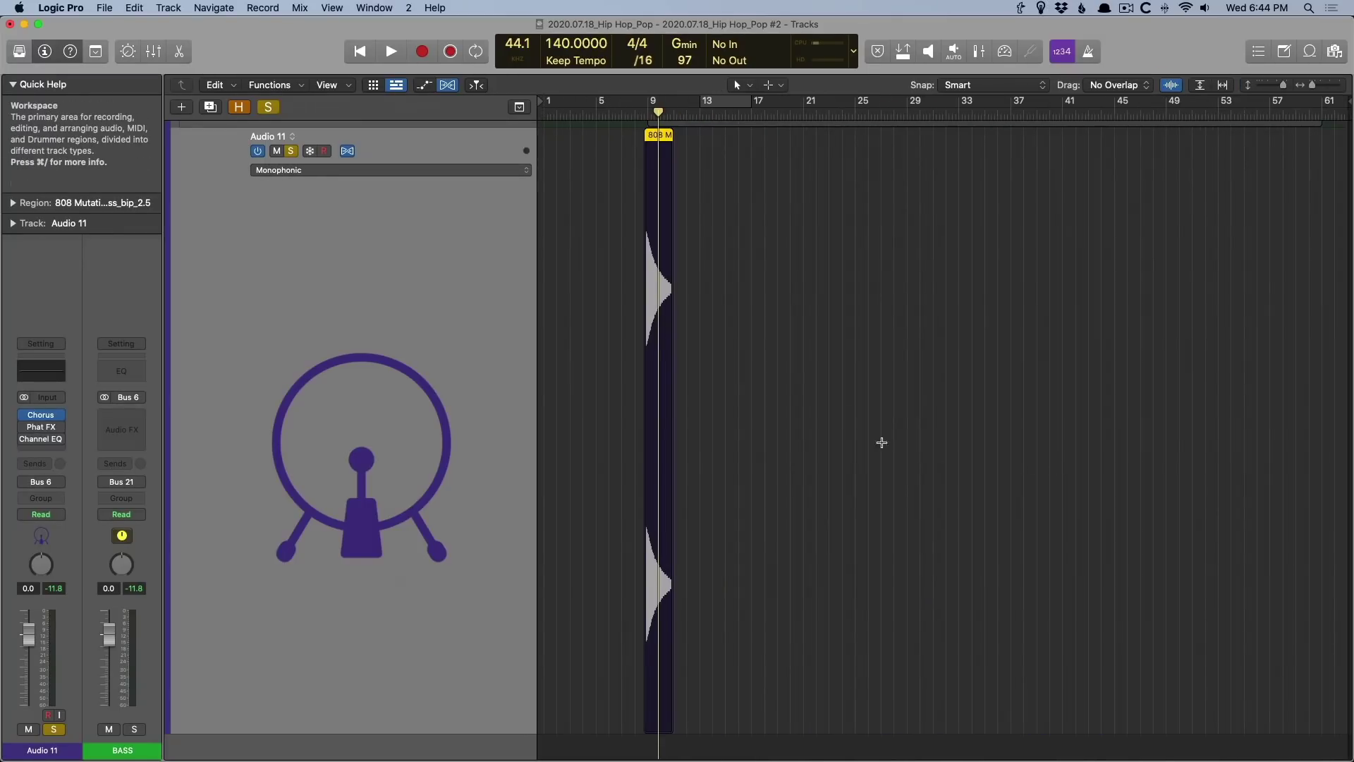
drag(668, 414, 1142, 423)
scroll(951, 443, down, 1)
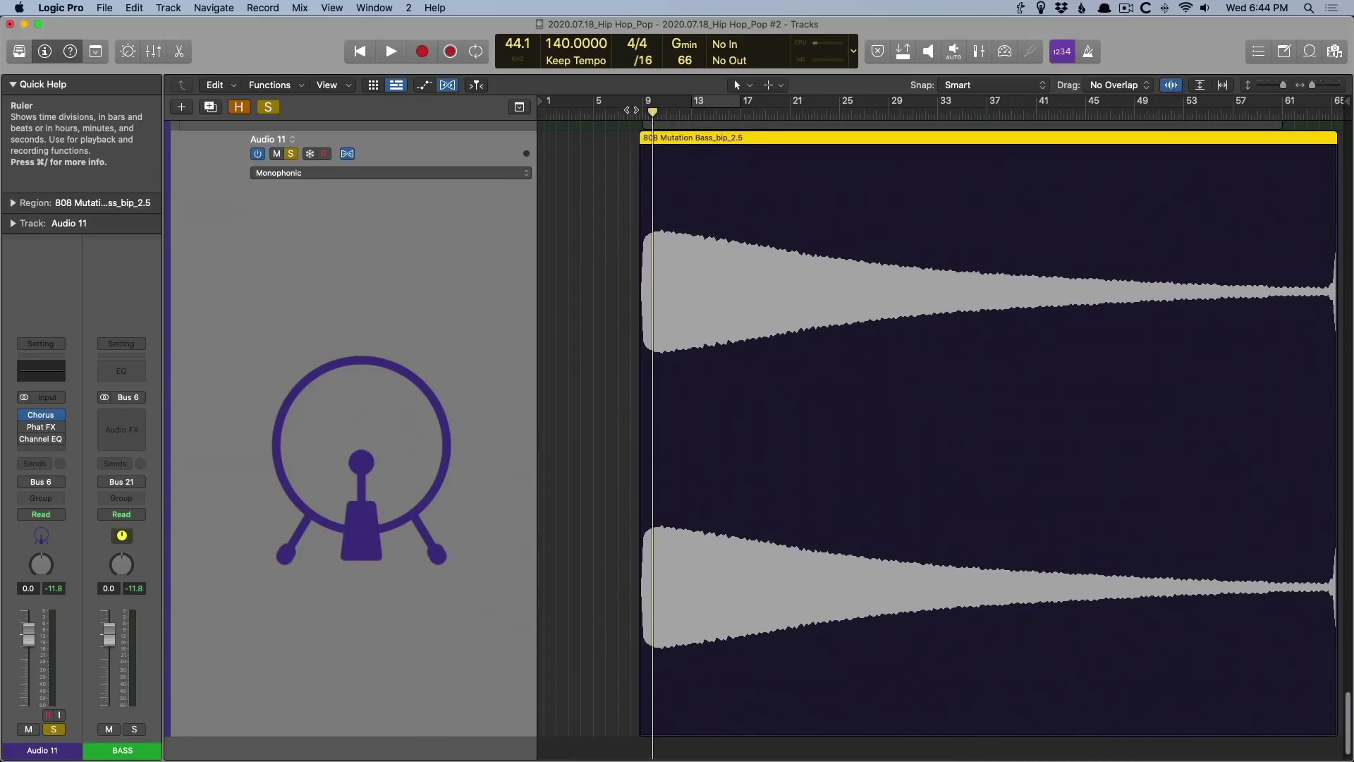
- Play the stretched bass note, switch its track's Flex mode to Tempophone (FX), and play it from its start again
double_click(638, 121)
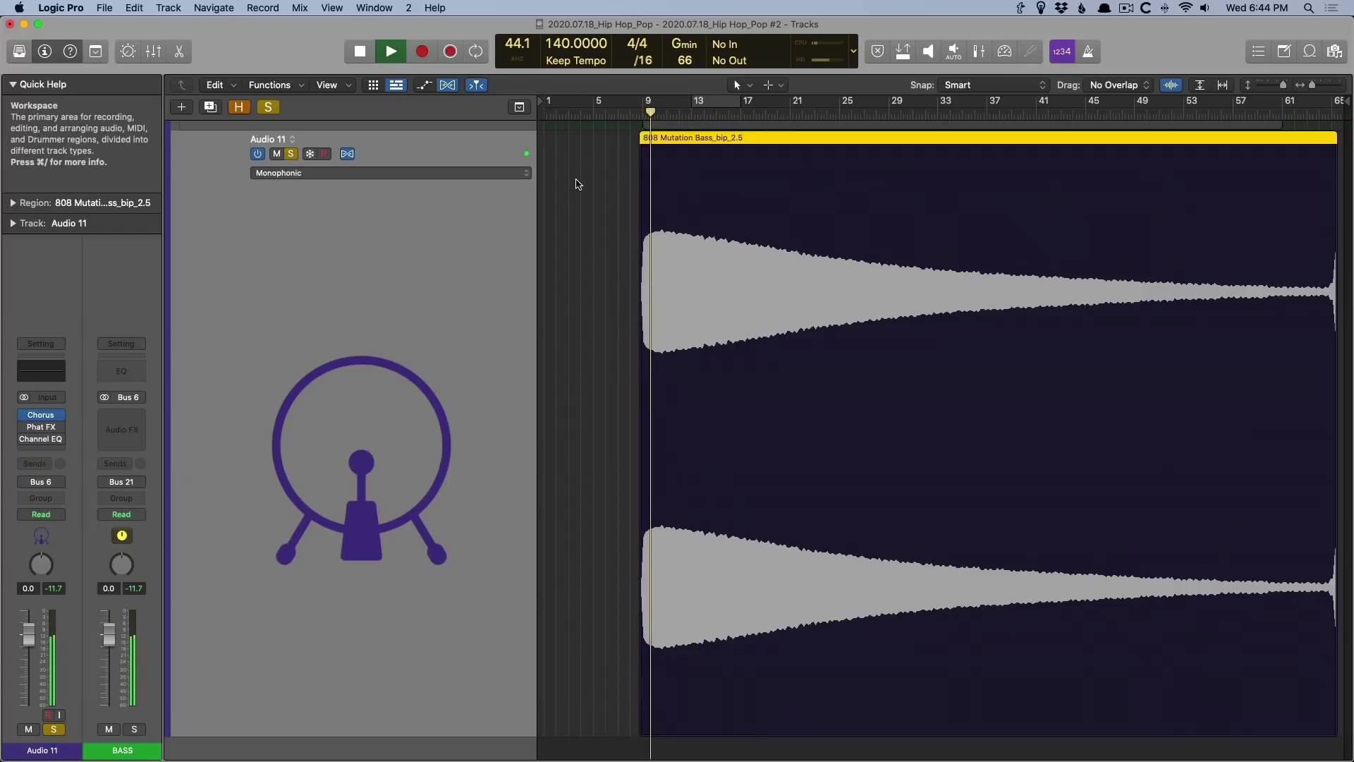
key(space)
click(455, 175)
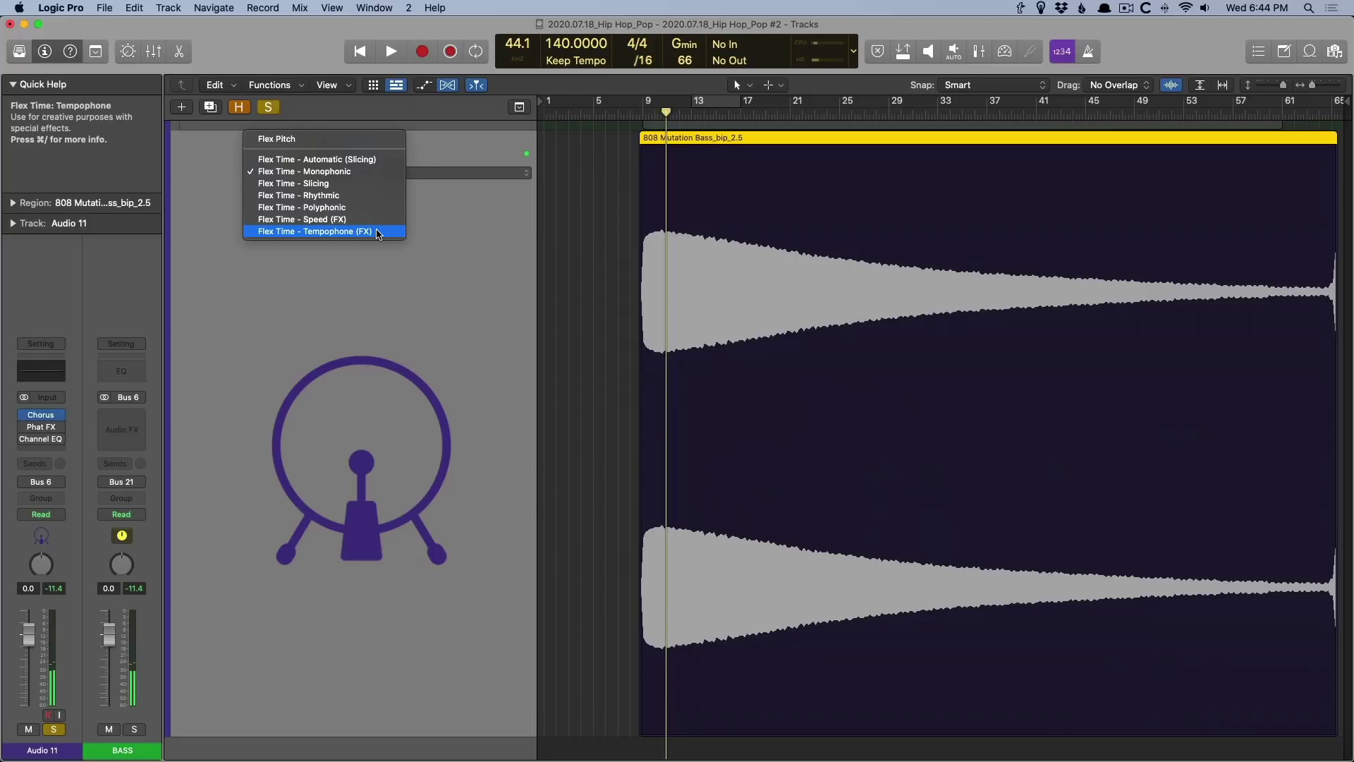
click(315, 231)
click(634, 117)
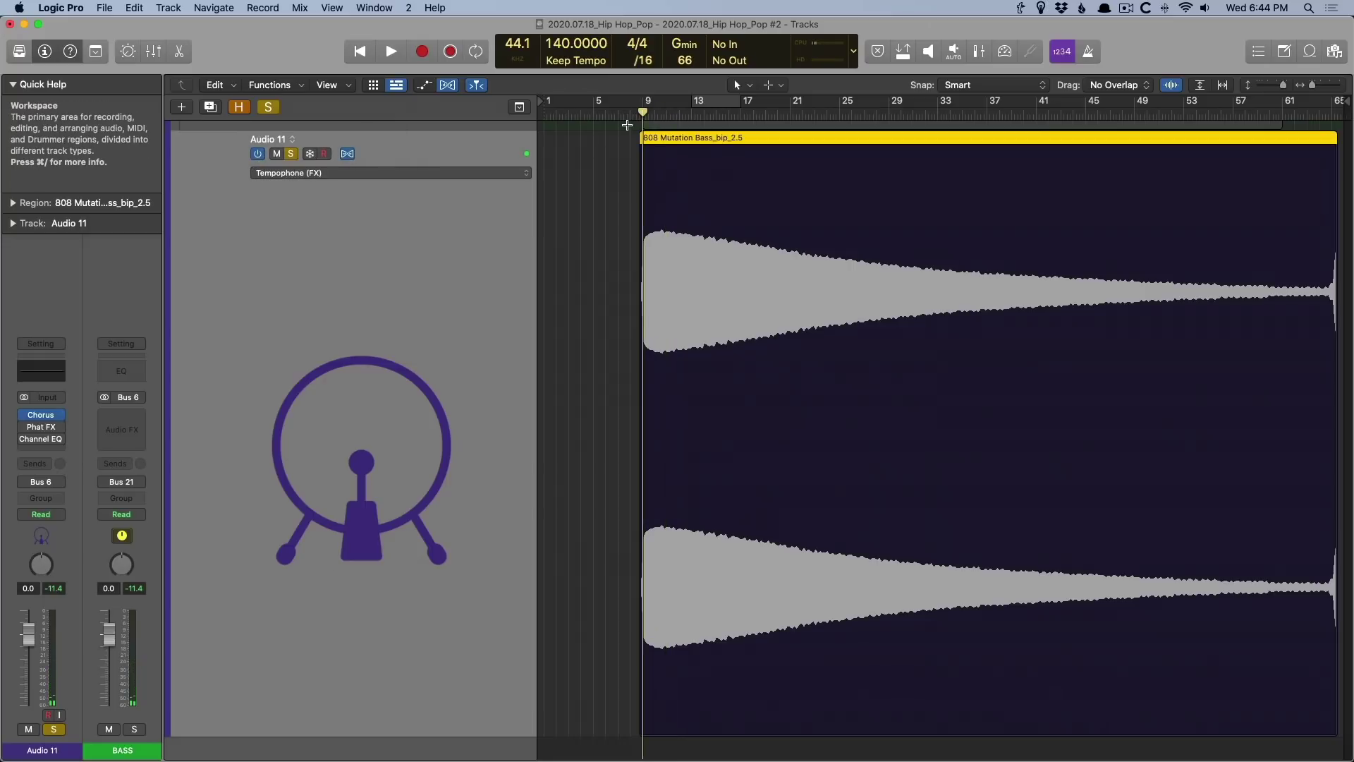
key(space)
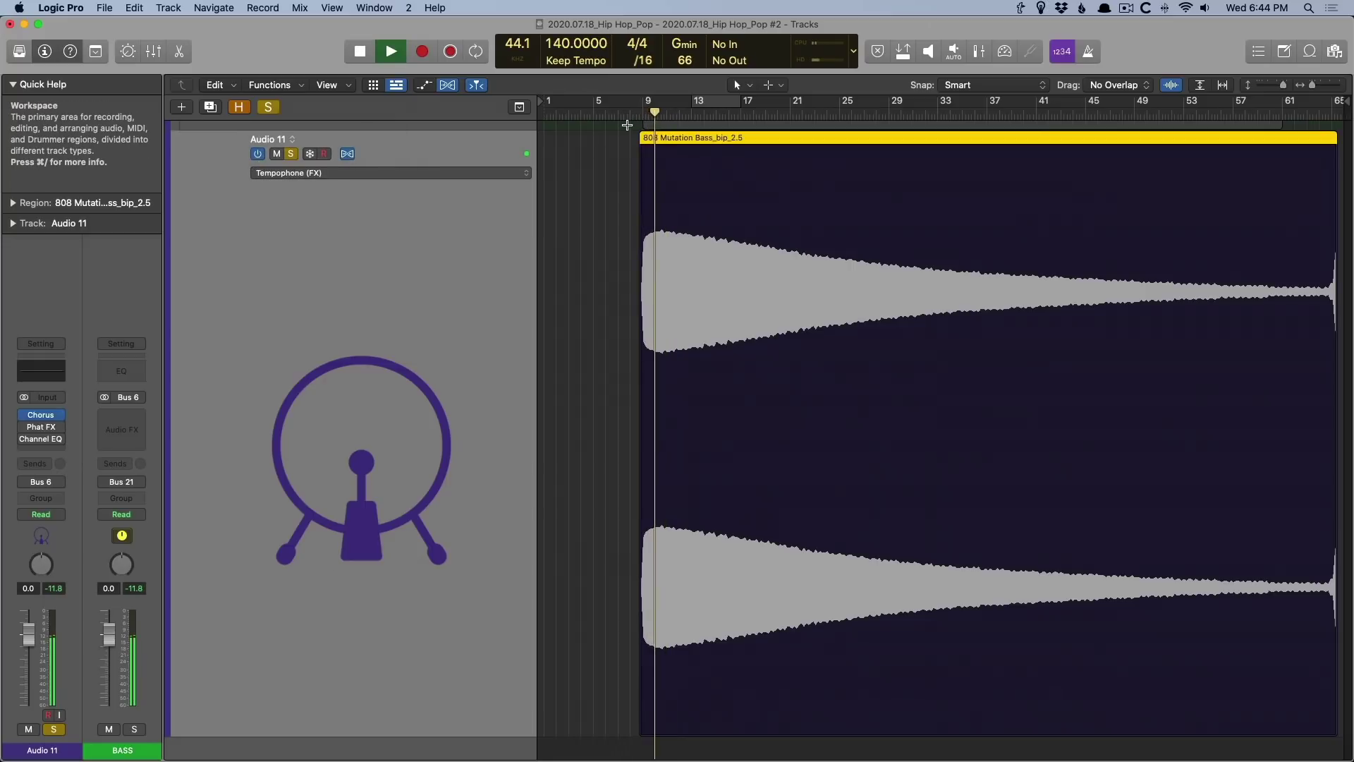
key(space)
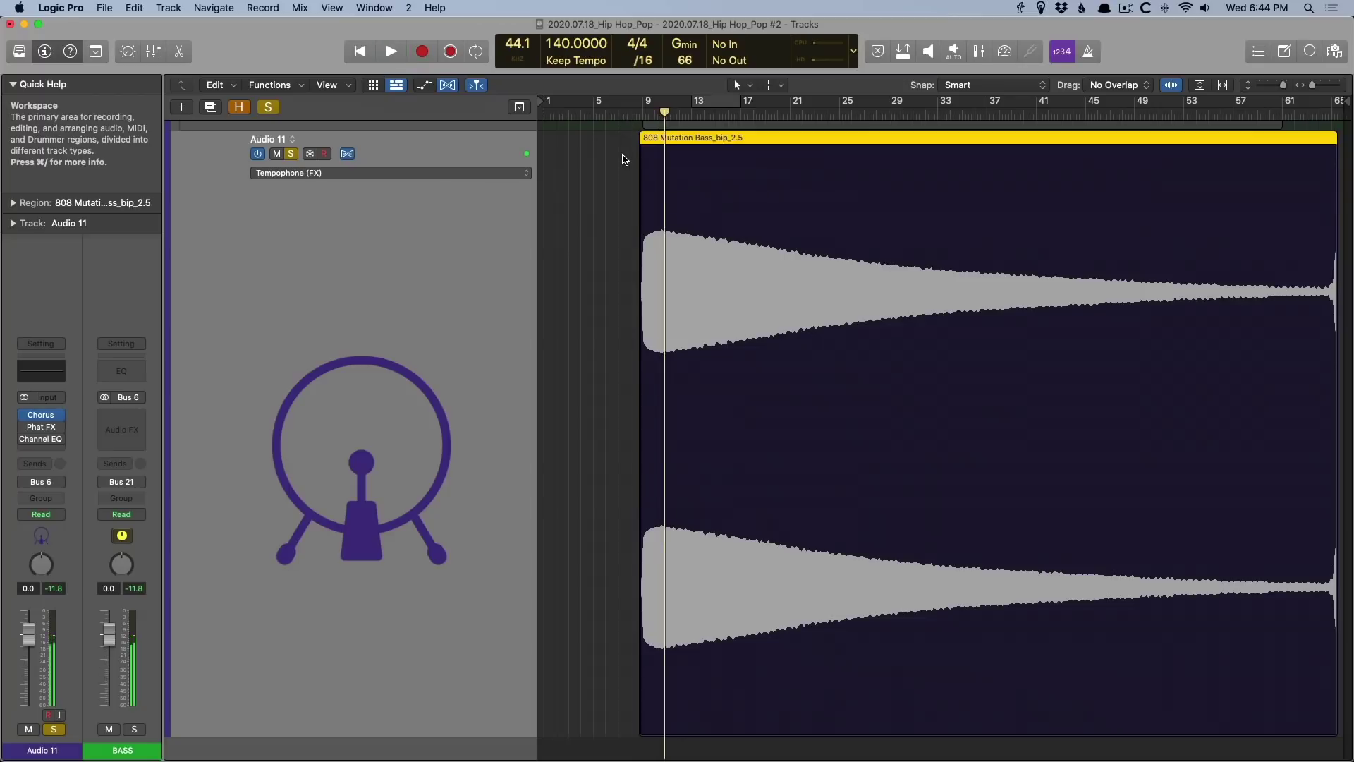
- Delete the Audio 11 track holding the stretched bass note
key(Up)
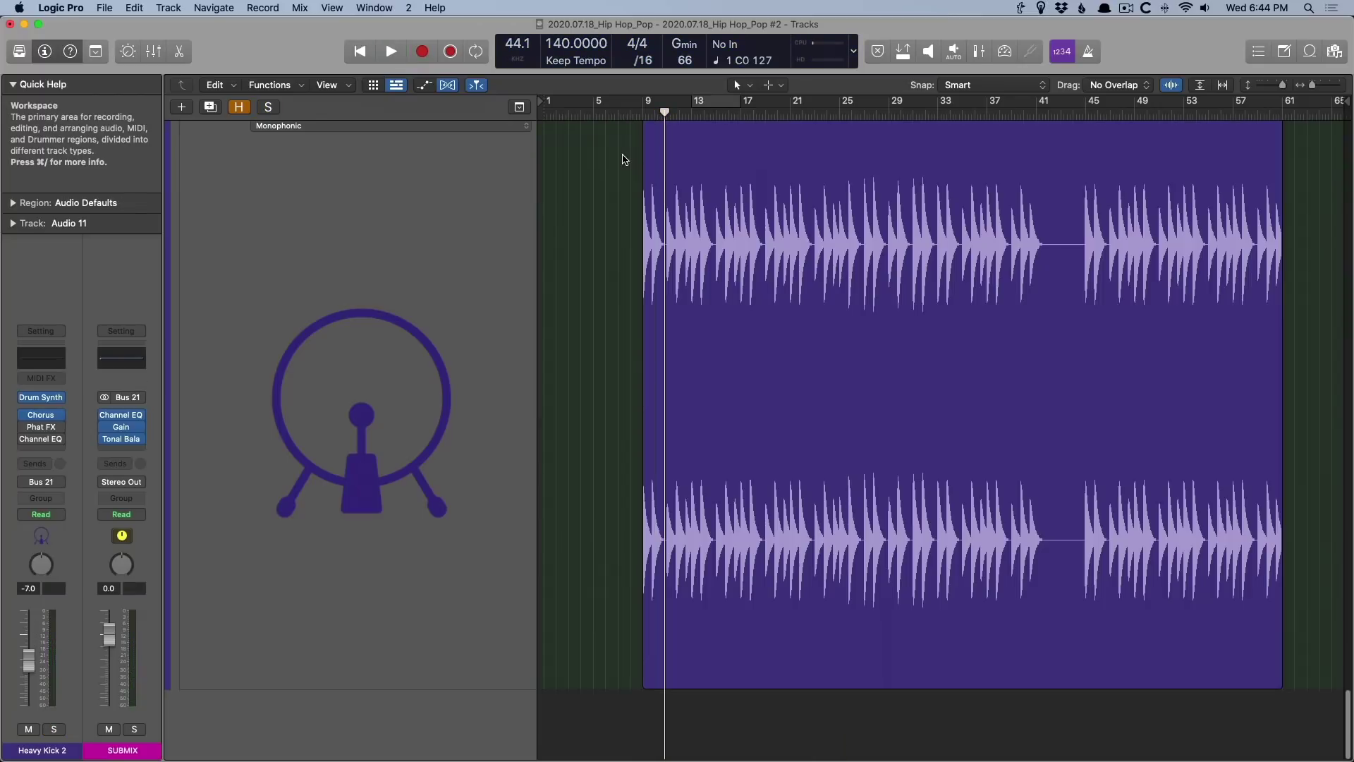
key(z)
scroll(1206, 200, up, 5)
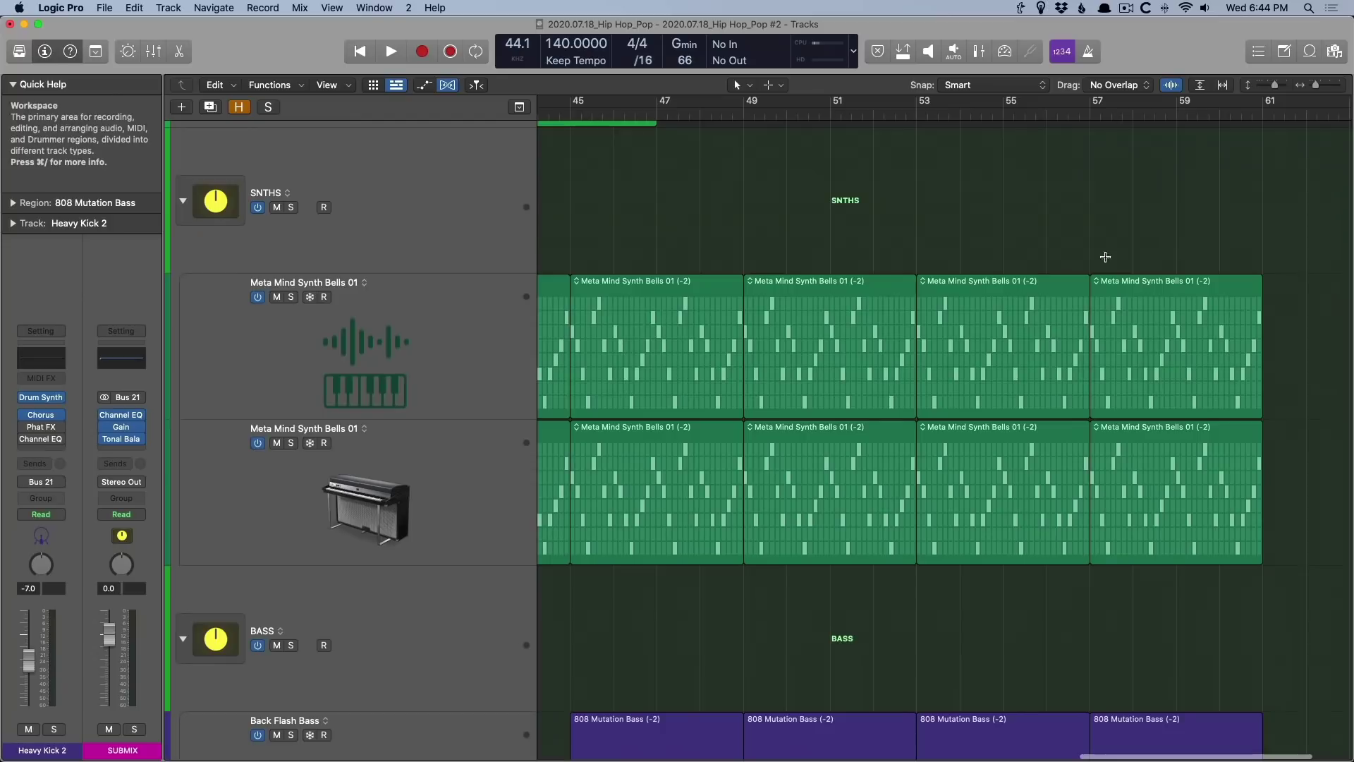
- Try time-stretching the last Cinematic Funk MIDI region's end to about bar 64 and compressing it to mid-bar 59, and undo both
scroll(1012, 311, up, 5)
click(1089, 172)
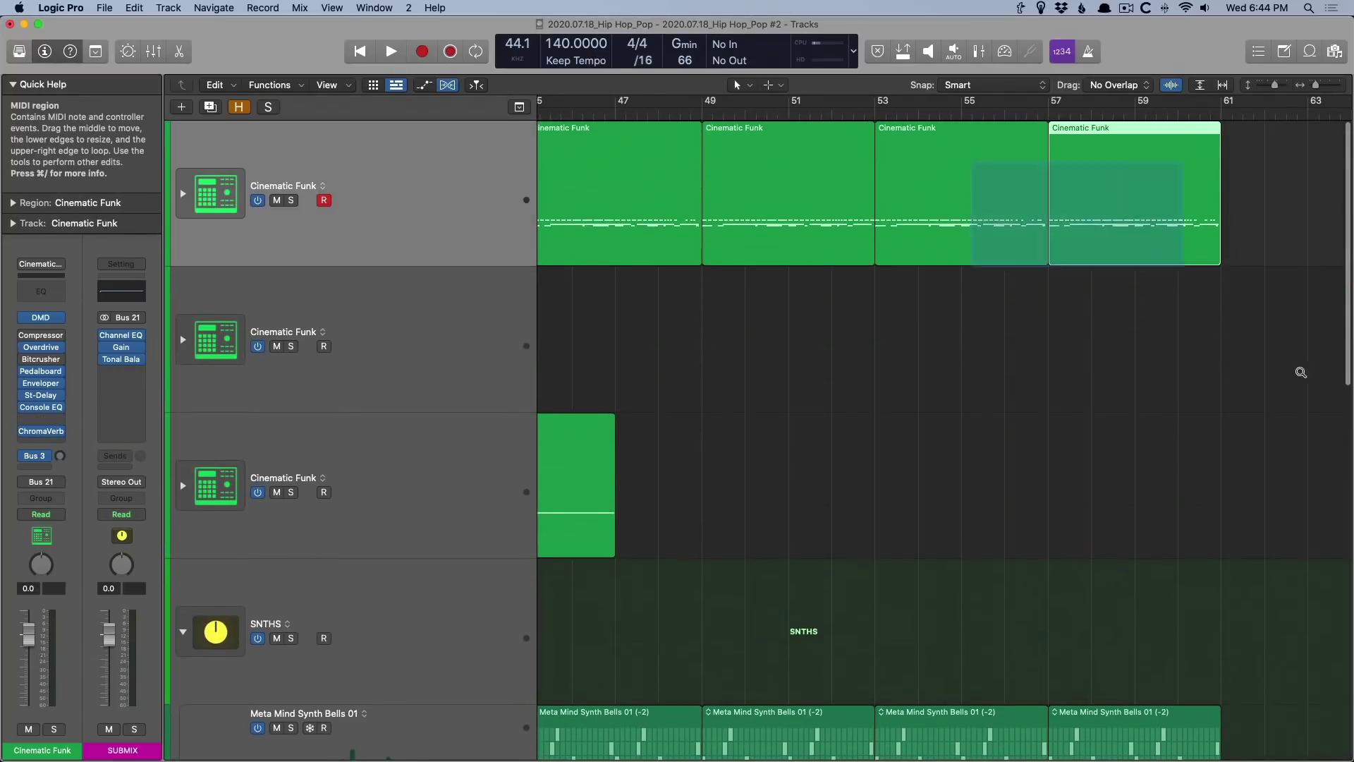
key(z)
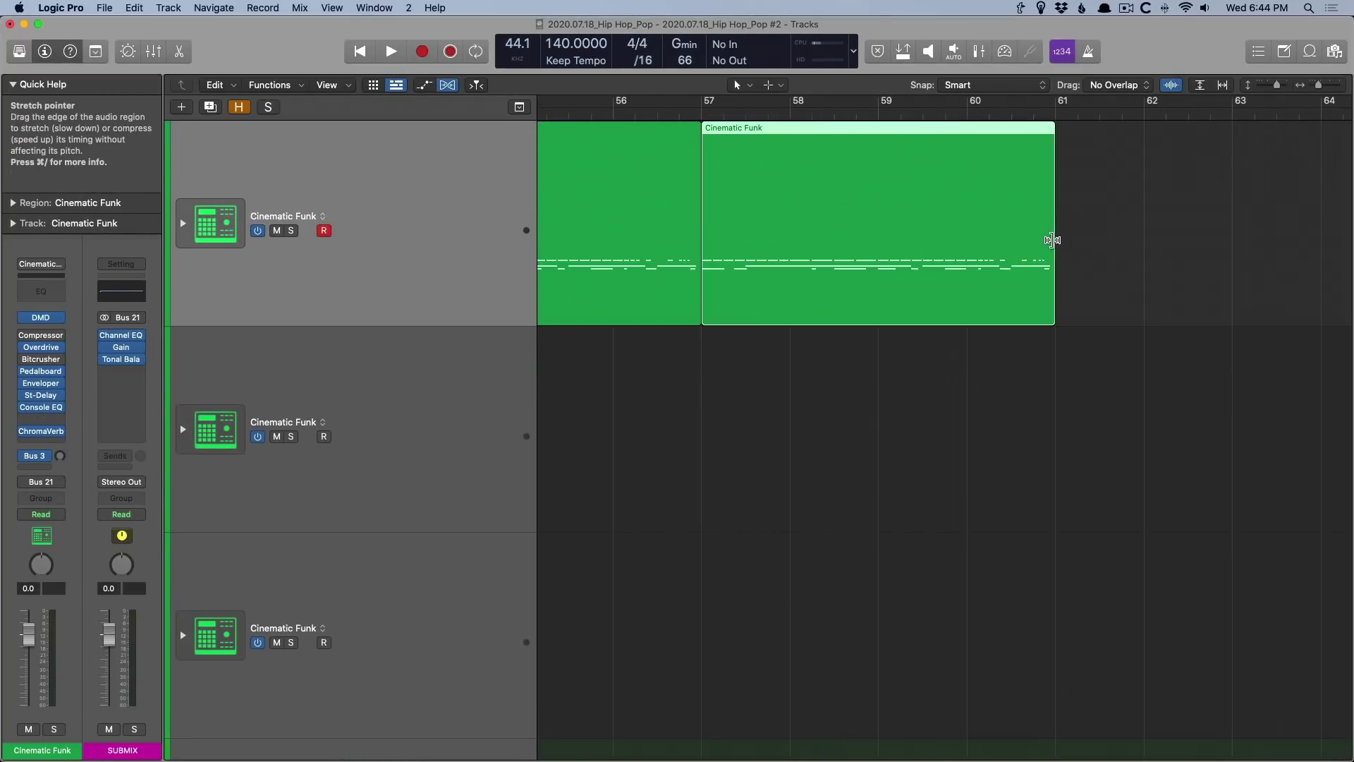
drag(1054, 239, 1312, 228)
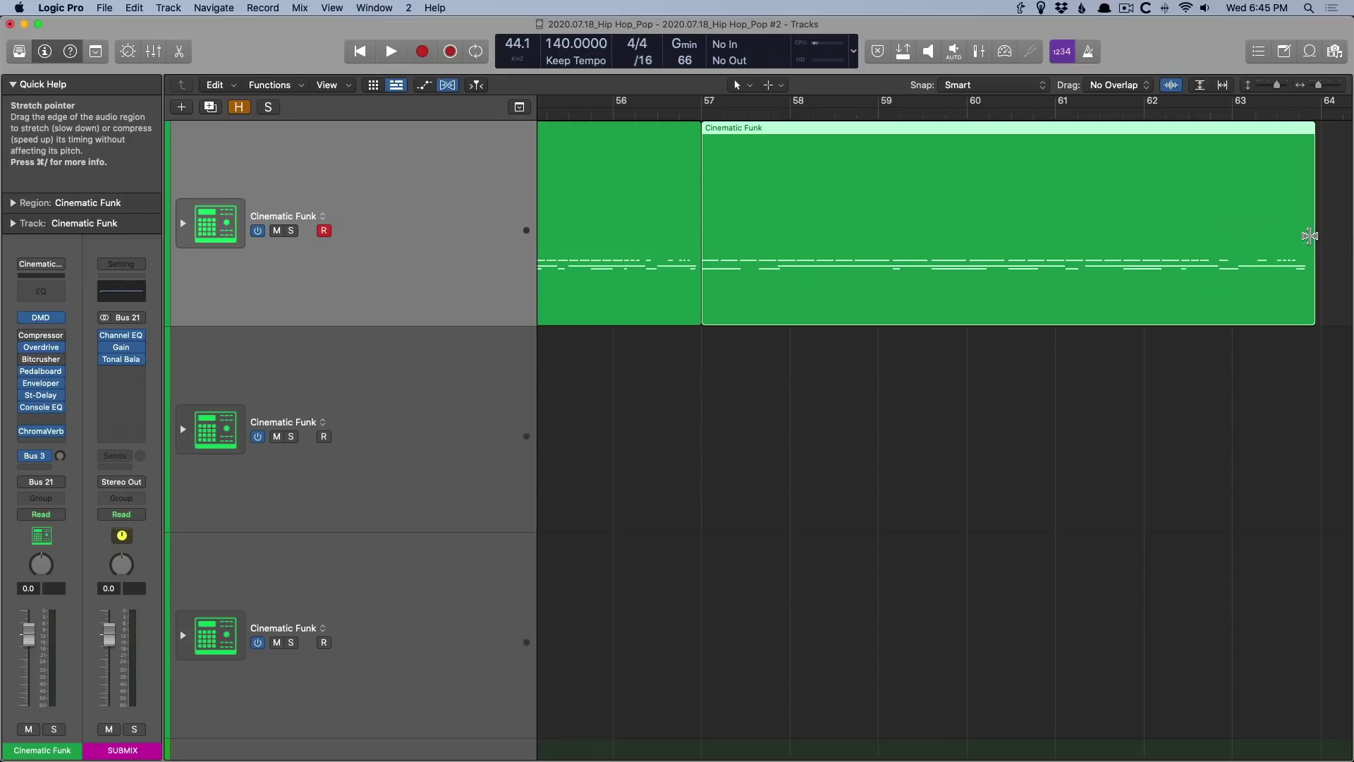
drag(1310, 236, 915, 232)
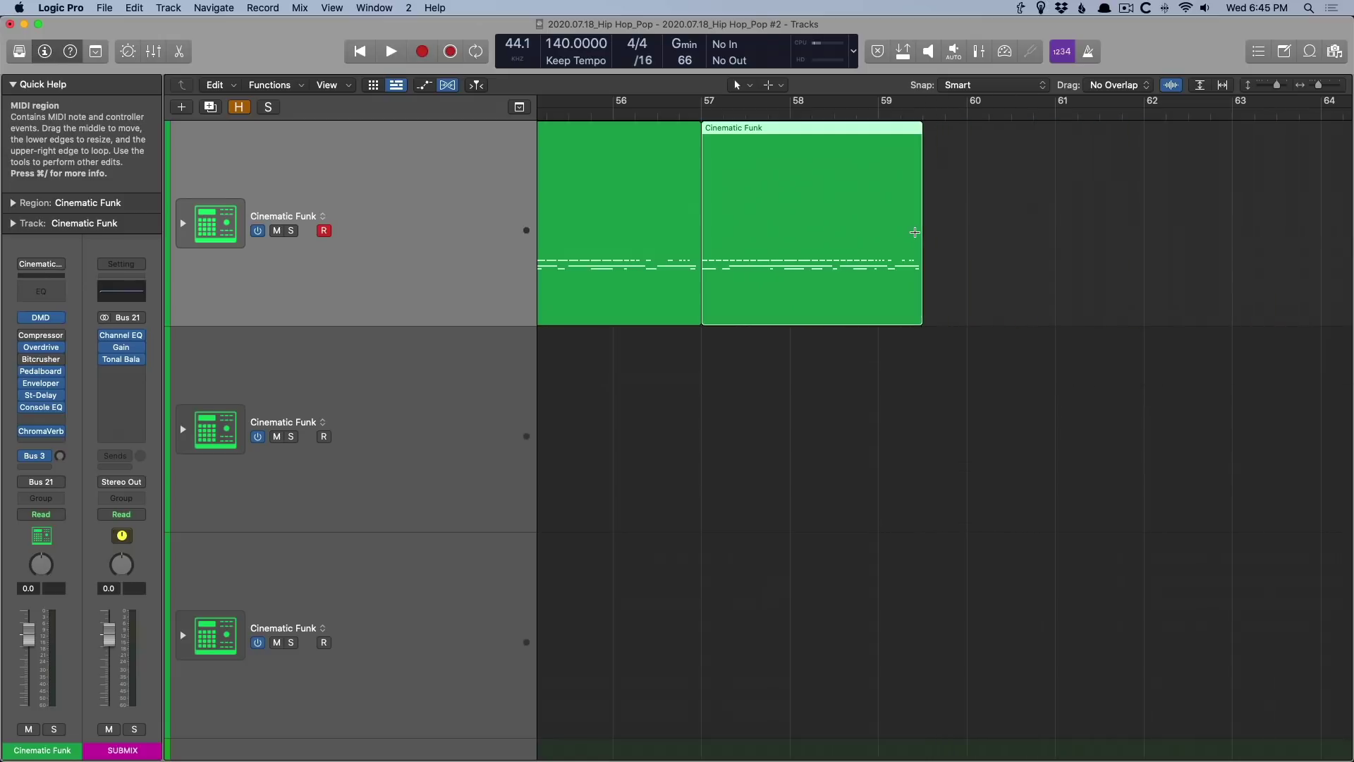
key(super+z)
key(super+z)
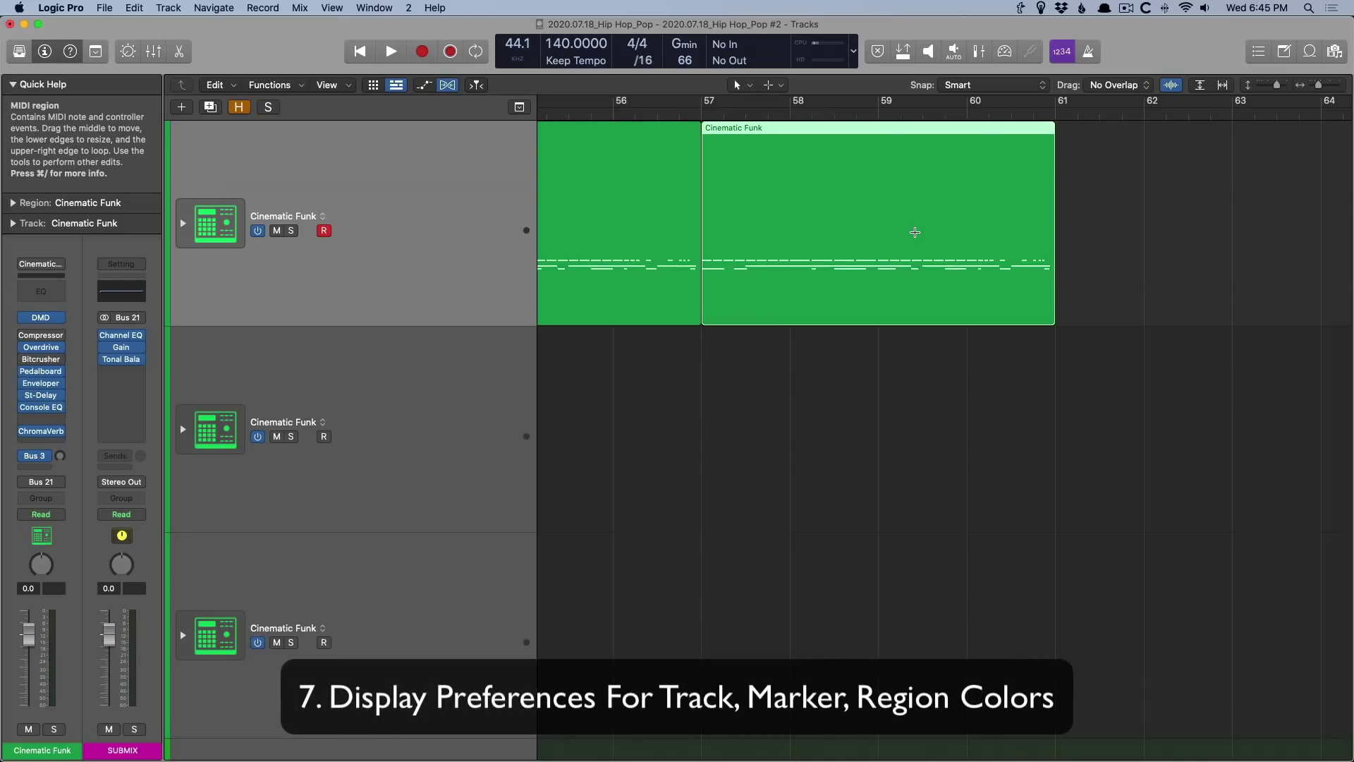
- Open the Tracks section of the Display preferences and move the Preferences window clear of the arrangement
key(z)
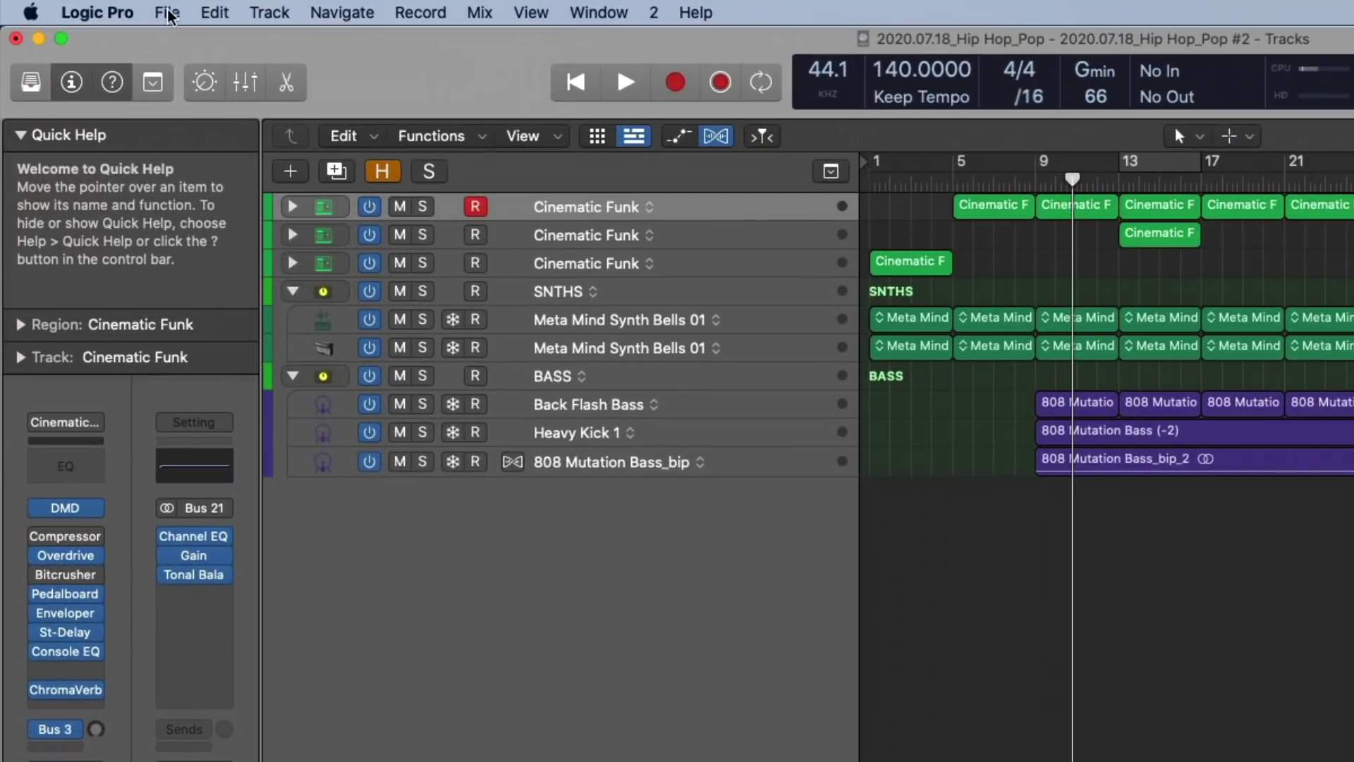
click(61, 7)
mouse_move(67, 61)
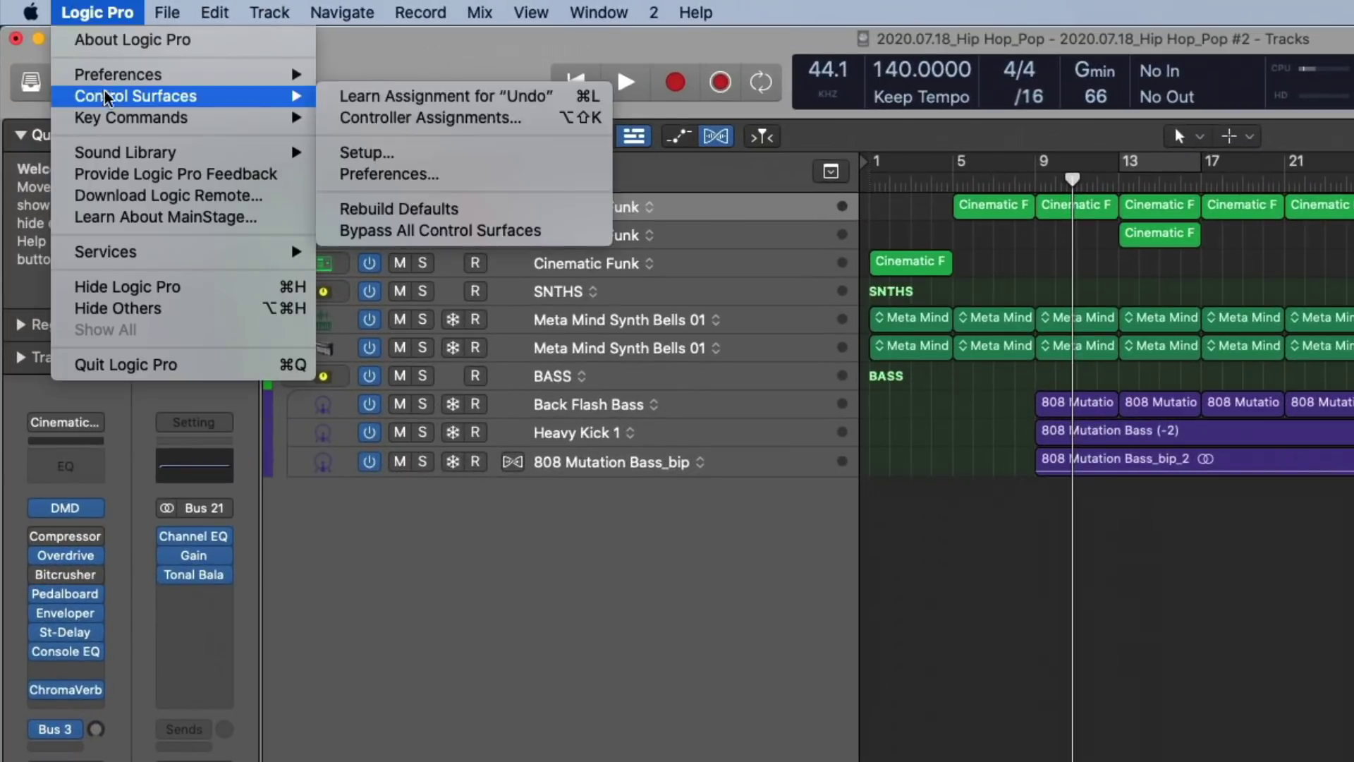
mouse_move(283, 74)
click(423, 163)
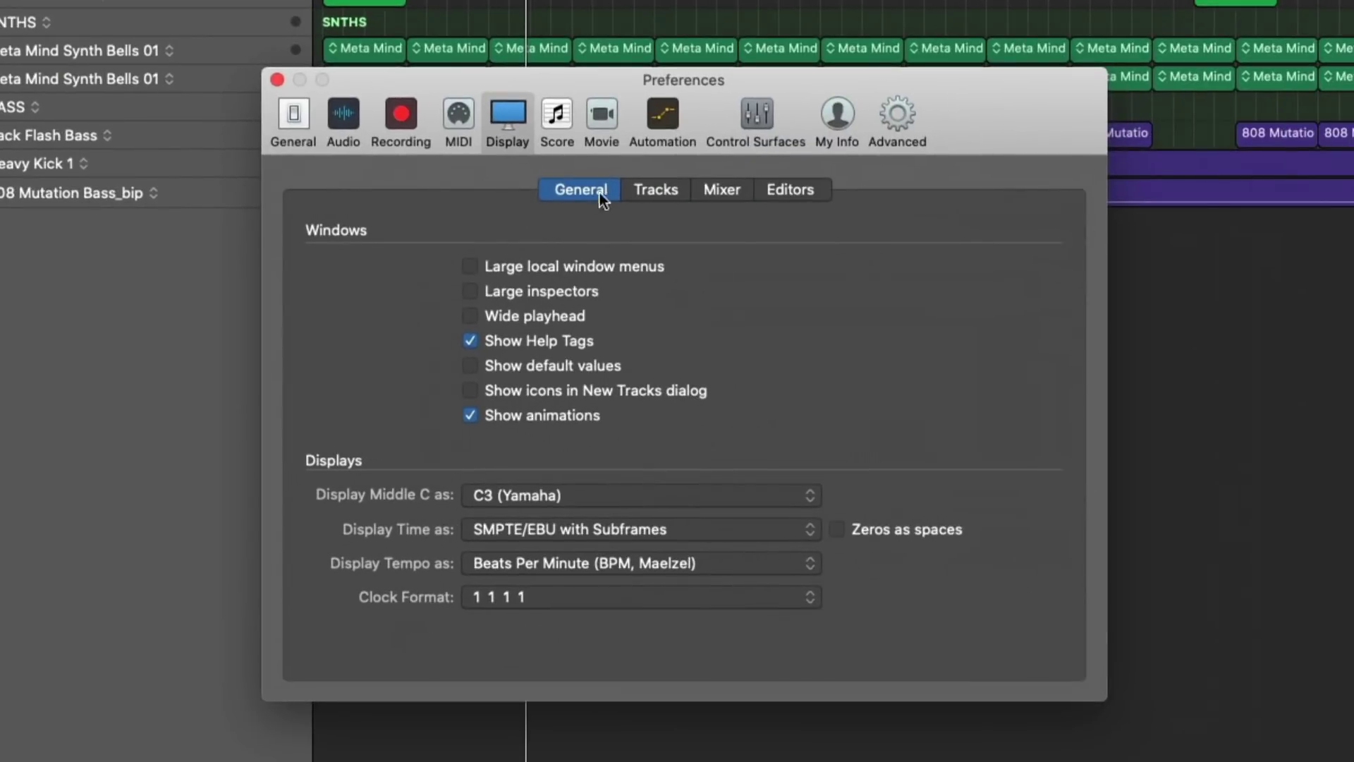
click(642, 189)
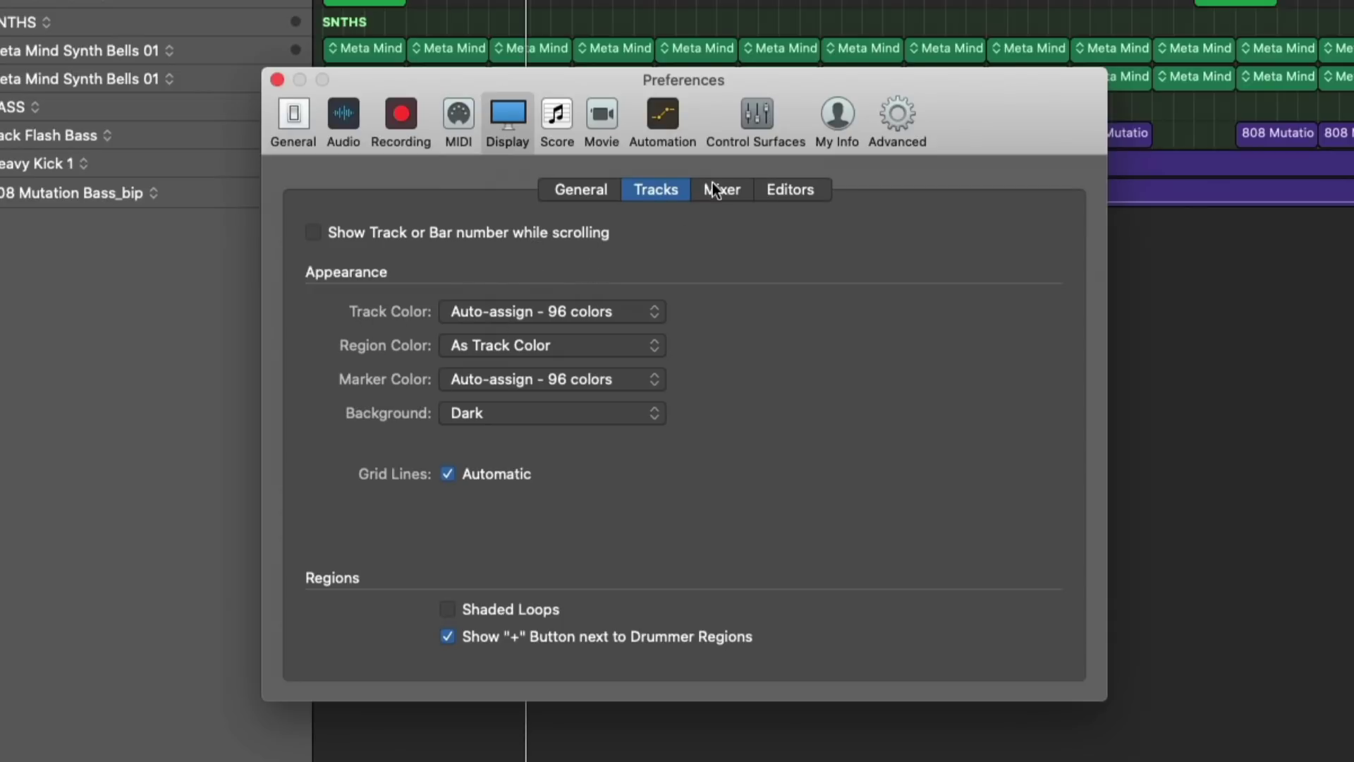
drag(1037, 99, 135, 6)
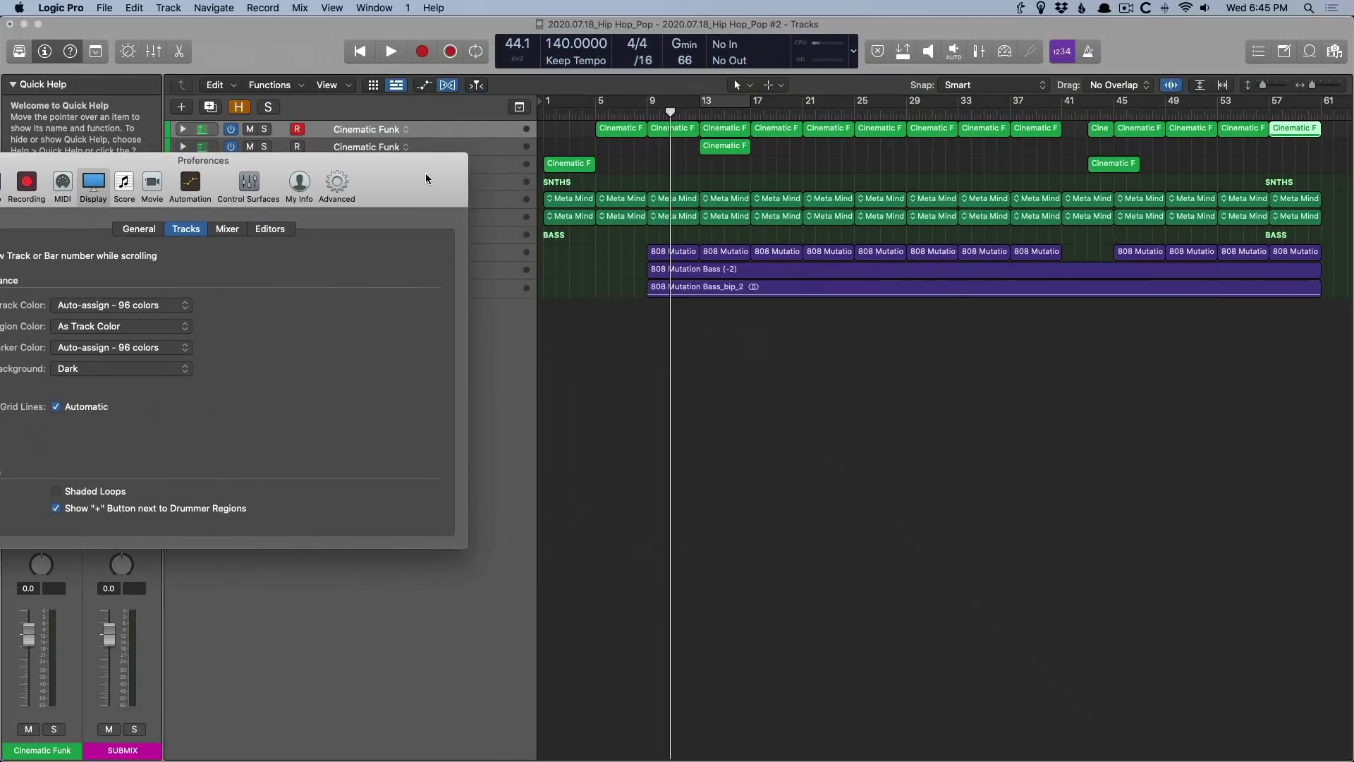
- Add the Apple Loops Acoustic Strum 03, Afro Cuban Conga 04, Electric Arpeggio 01 and Electric Arpeggio 03 to new tracks
key(o)
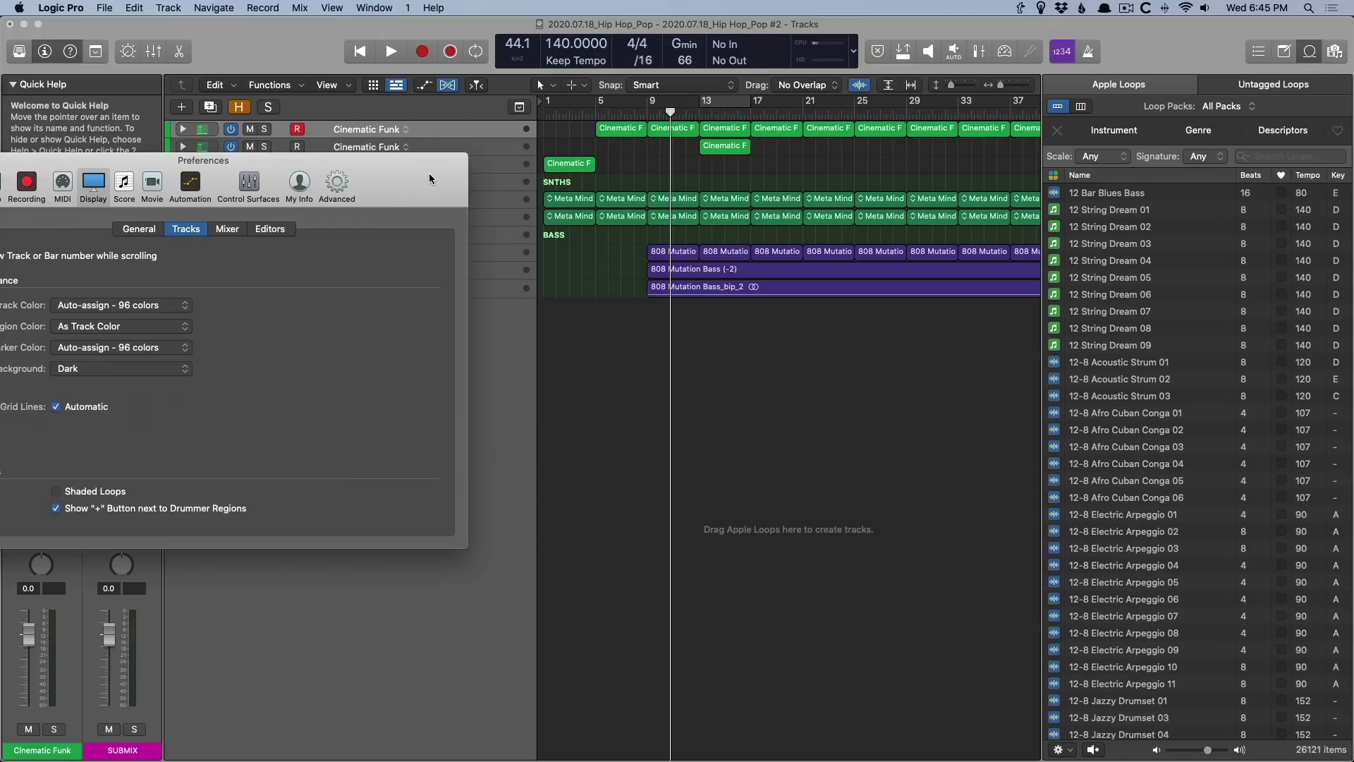
drag(1063, 395, 867, 452)
drag(1054, 515, 931, 431)
drag(1056, 554, 917, 361)
- Add the loops 12-8 Afro Cuban Conga 05 through 12-8 Electric Arpeggio 04 together at bar 27, creating new tracks
click(1080, 484)
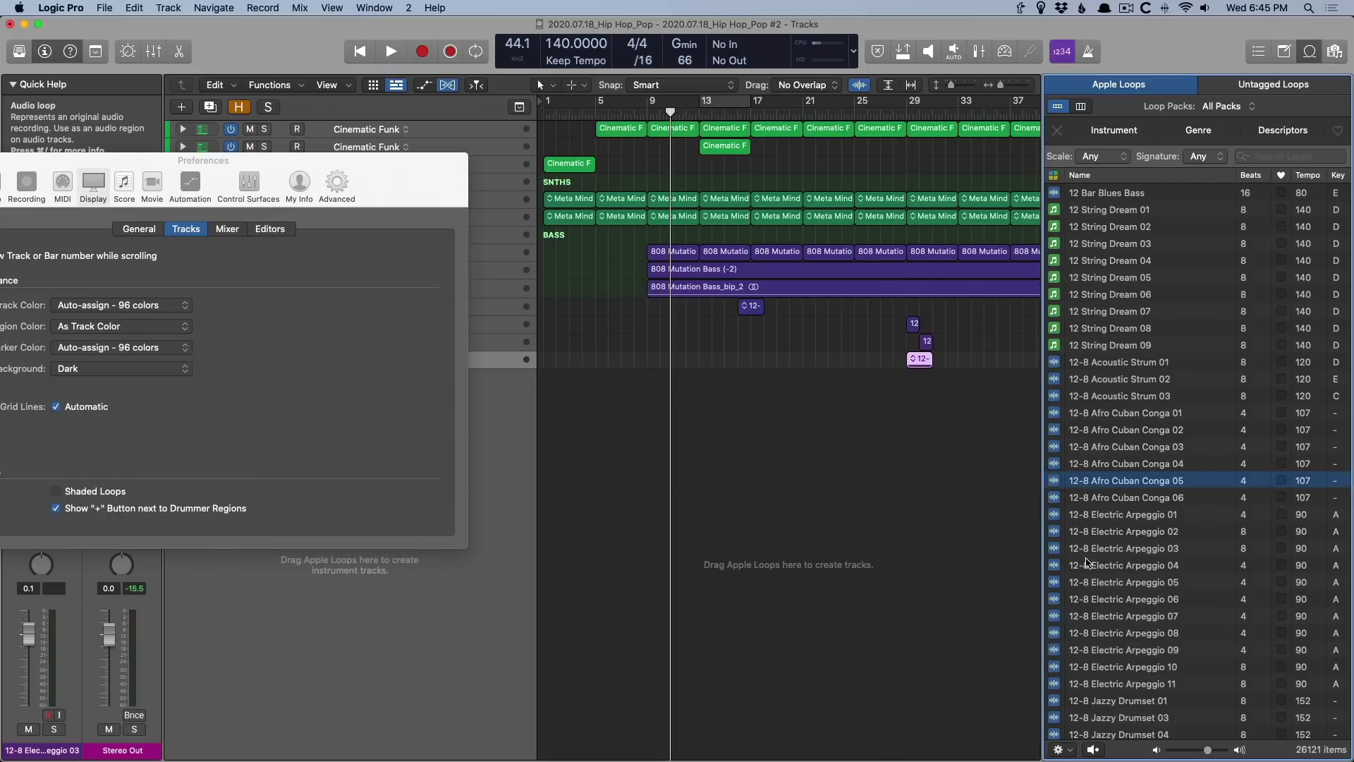
shift+click(1087, 562)
drag(1111, 535, 893, 379)
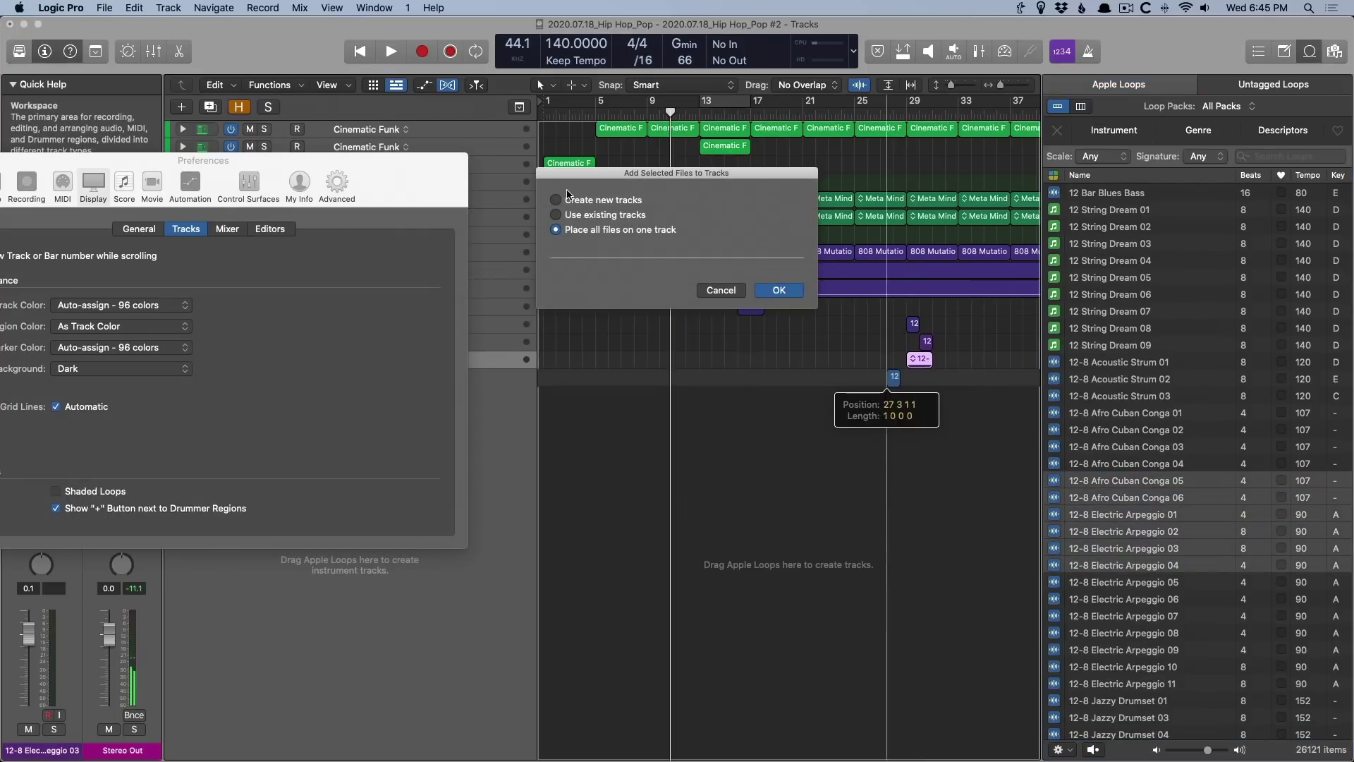
key(Return)
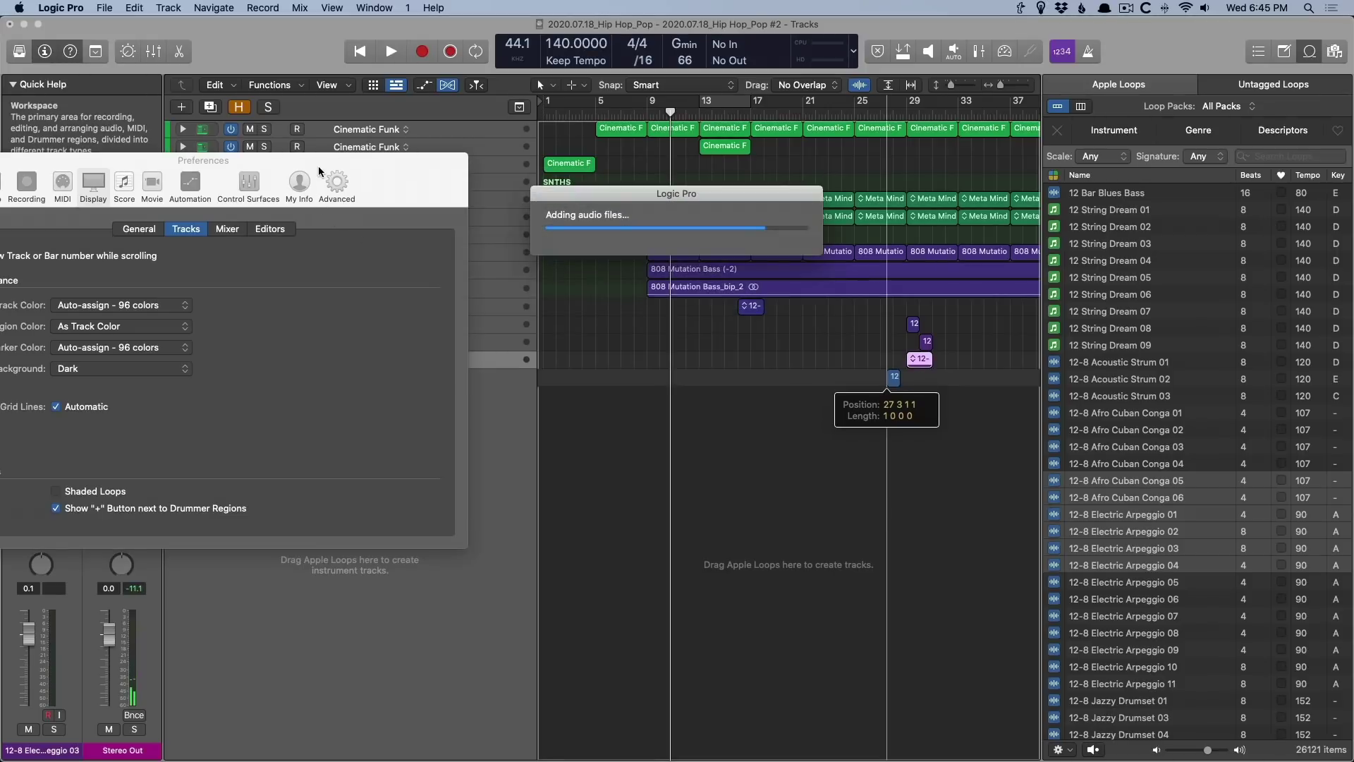
- Inspect the colors of the newly added loop regions and view the color palette, closing it without choosing a color
drag(314, 158, 1349, 353)
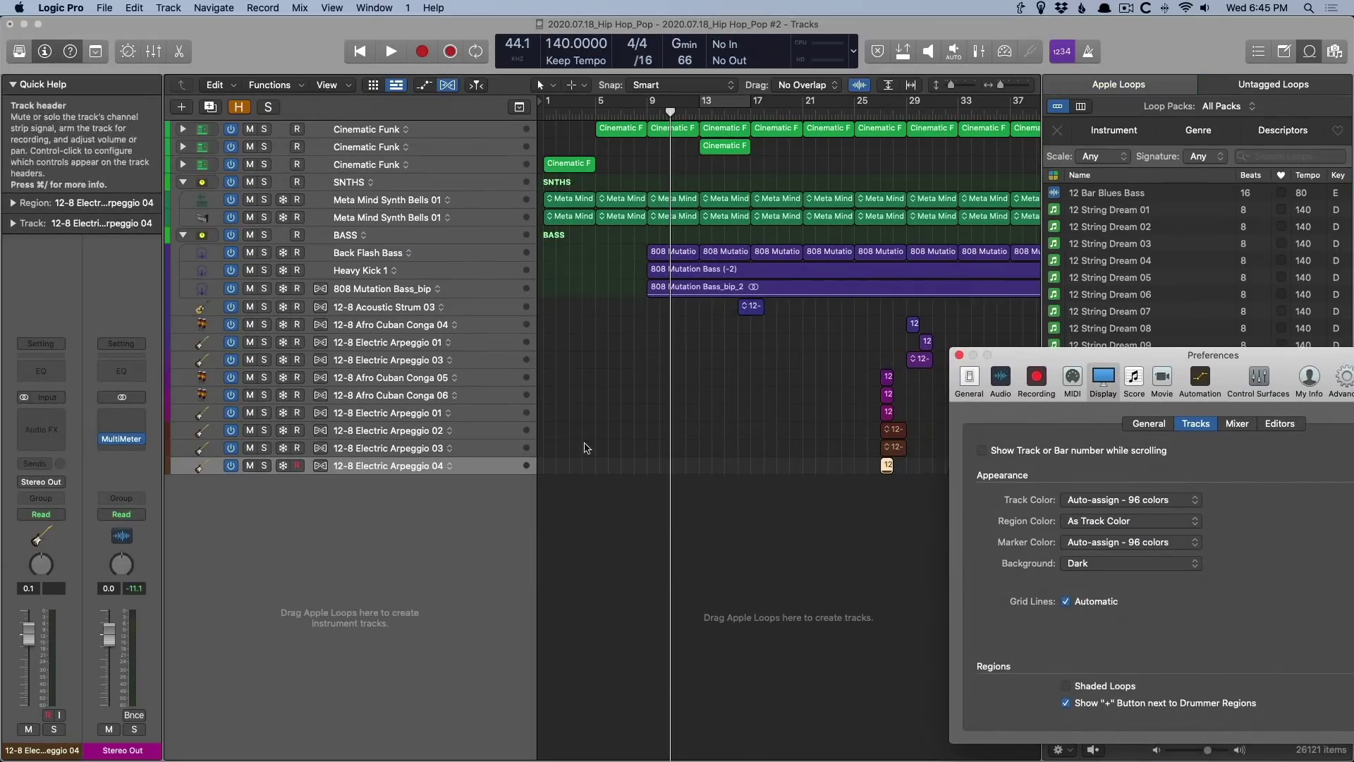
drag(928, 525, 862, 286)
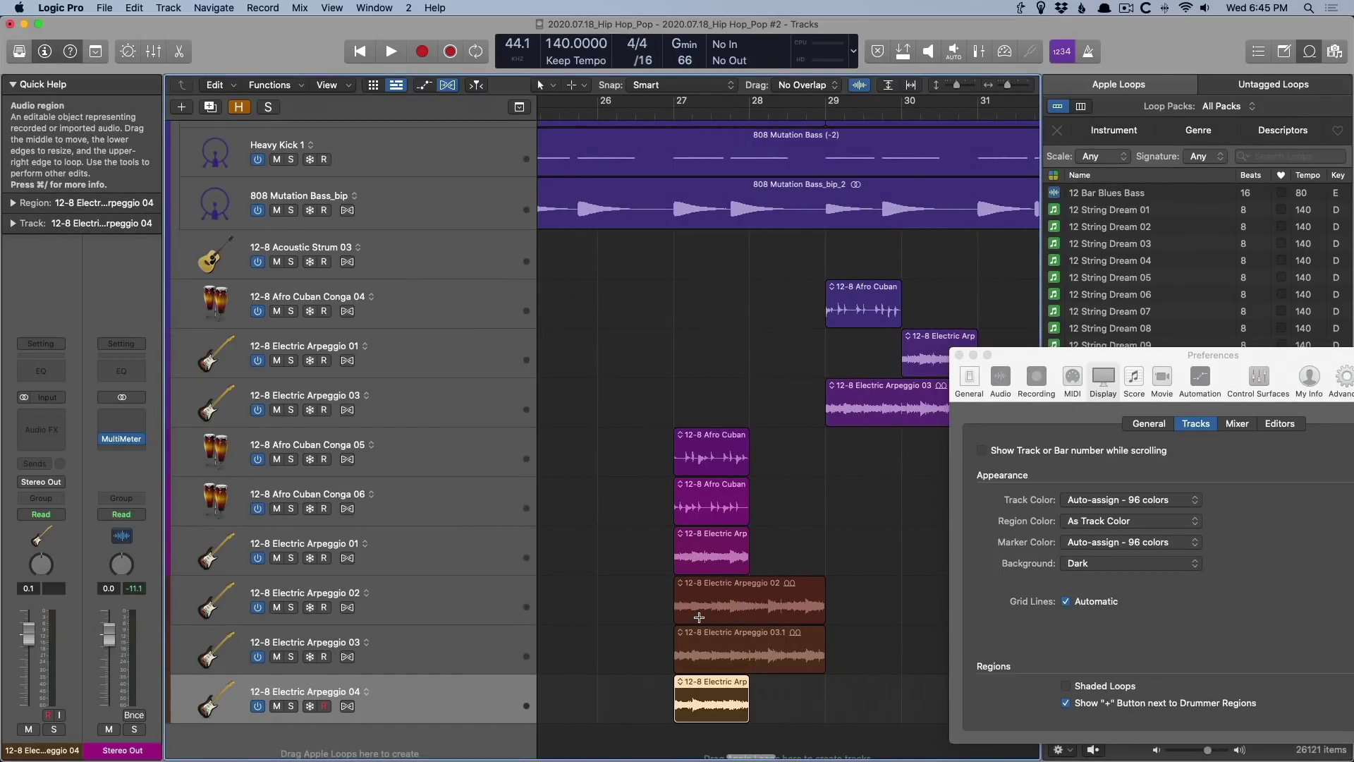
key(alt+c)
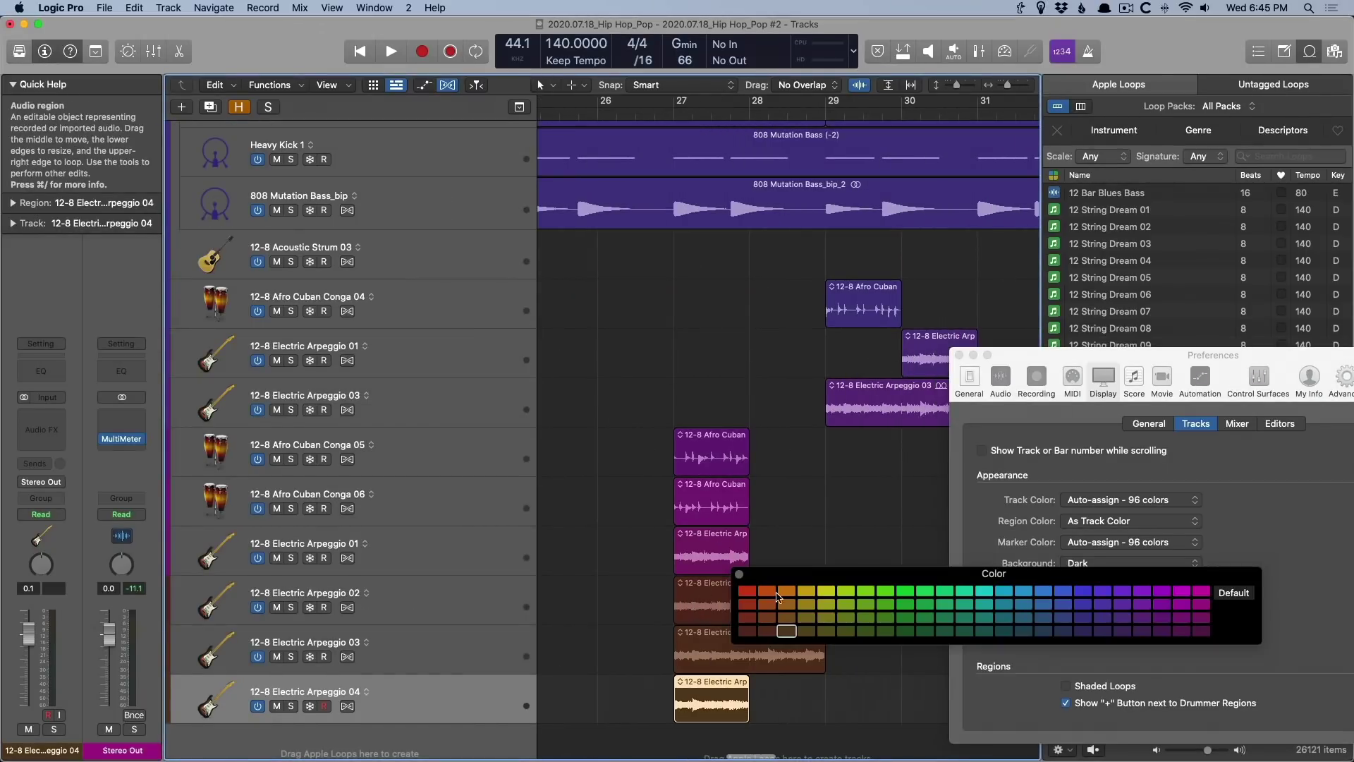
click(740, 575)
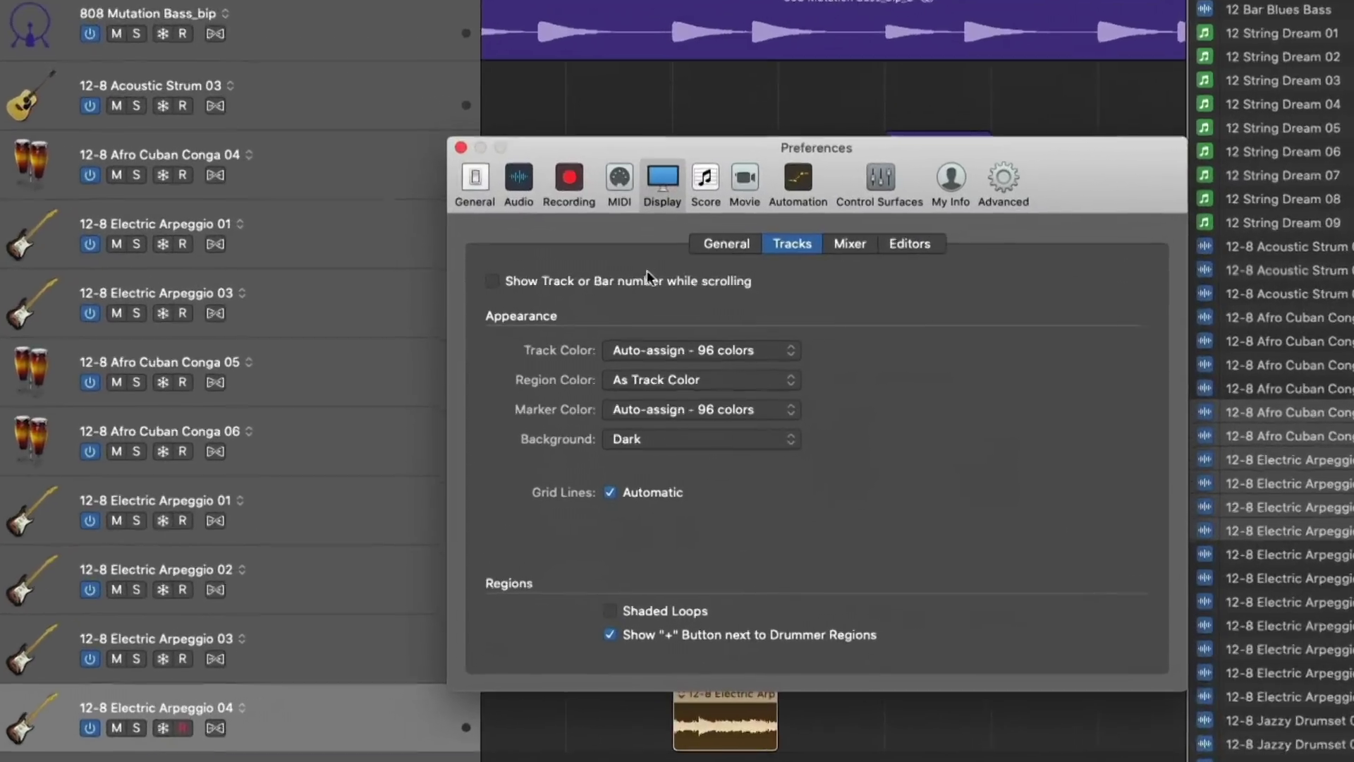
- Review the Track Color options in the Display preferences without changing them, and close Preferences
click(698, 350)
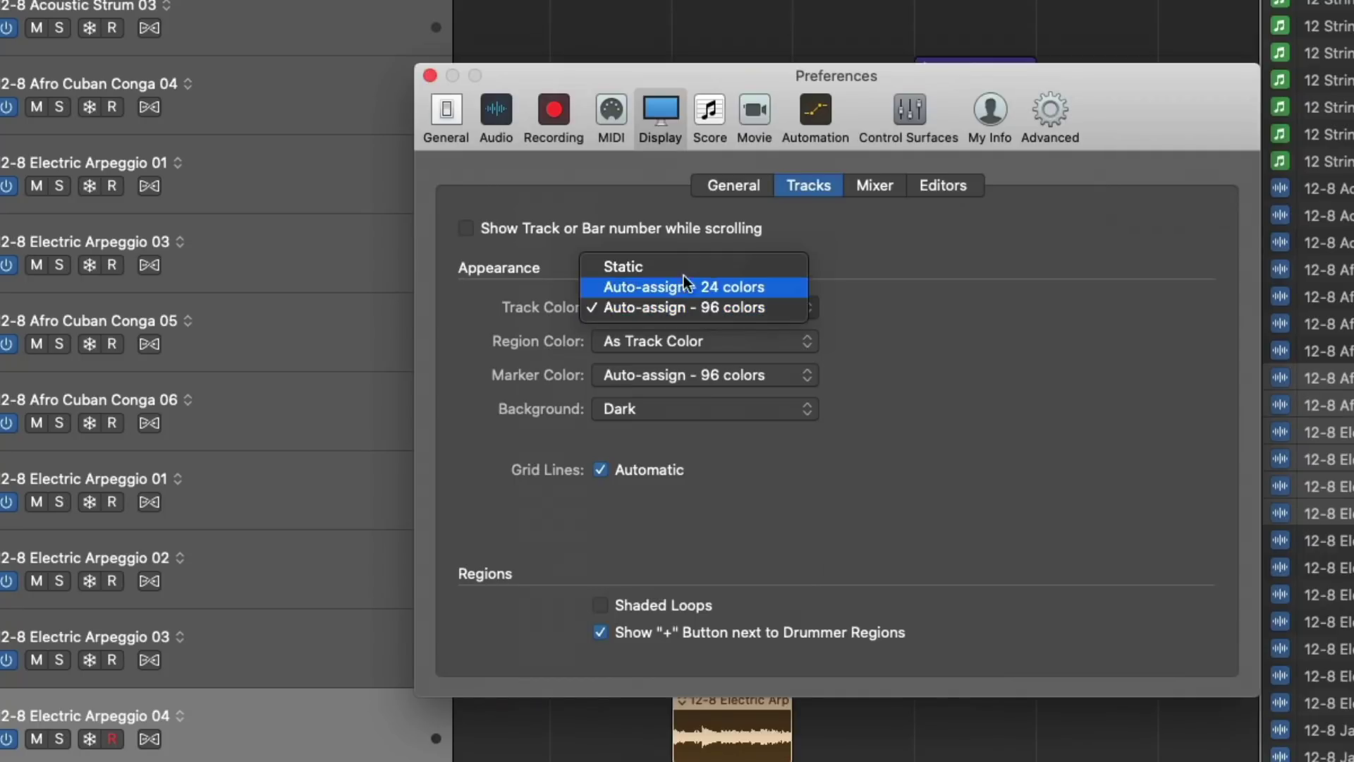
click(963, 345)
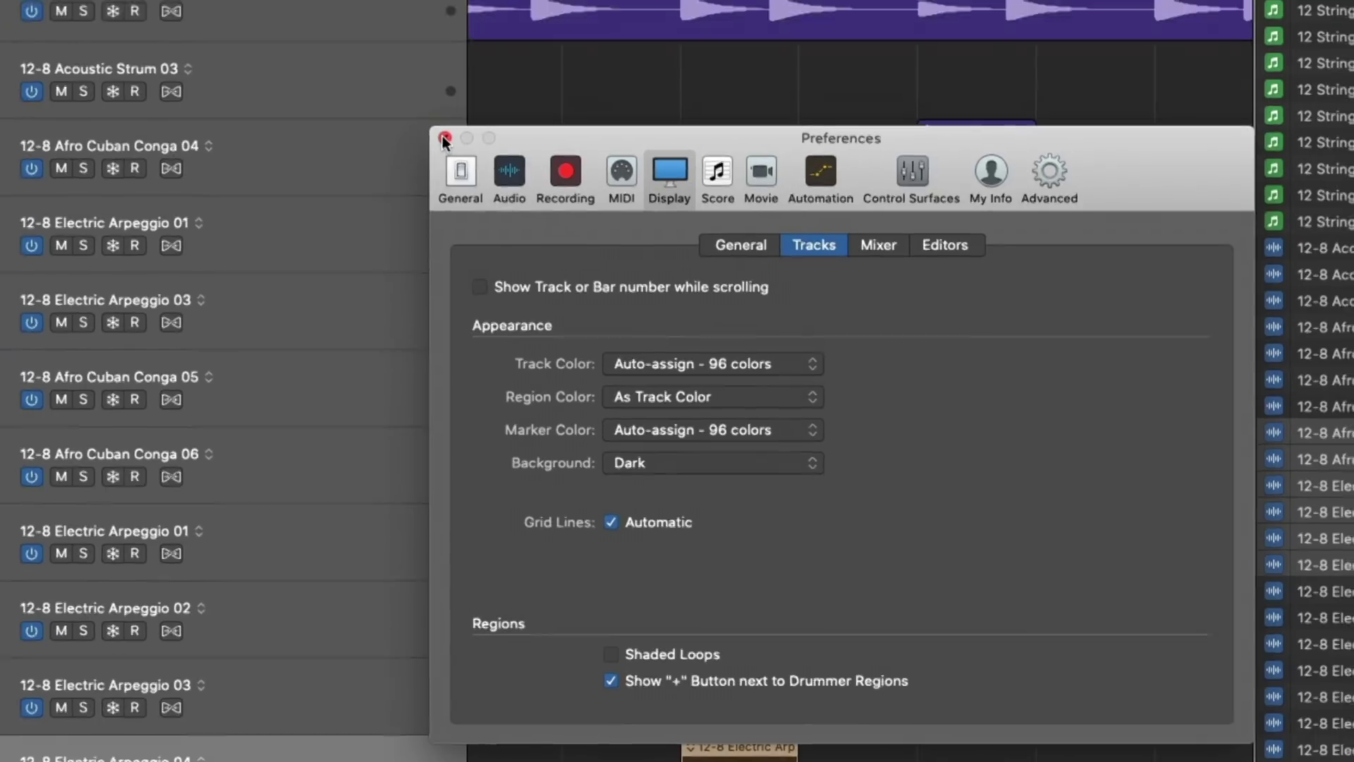
click(429, 75)
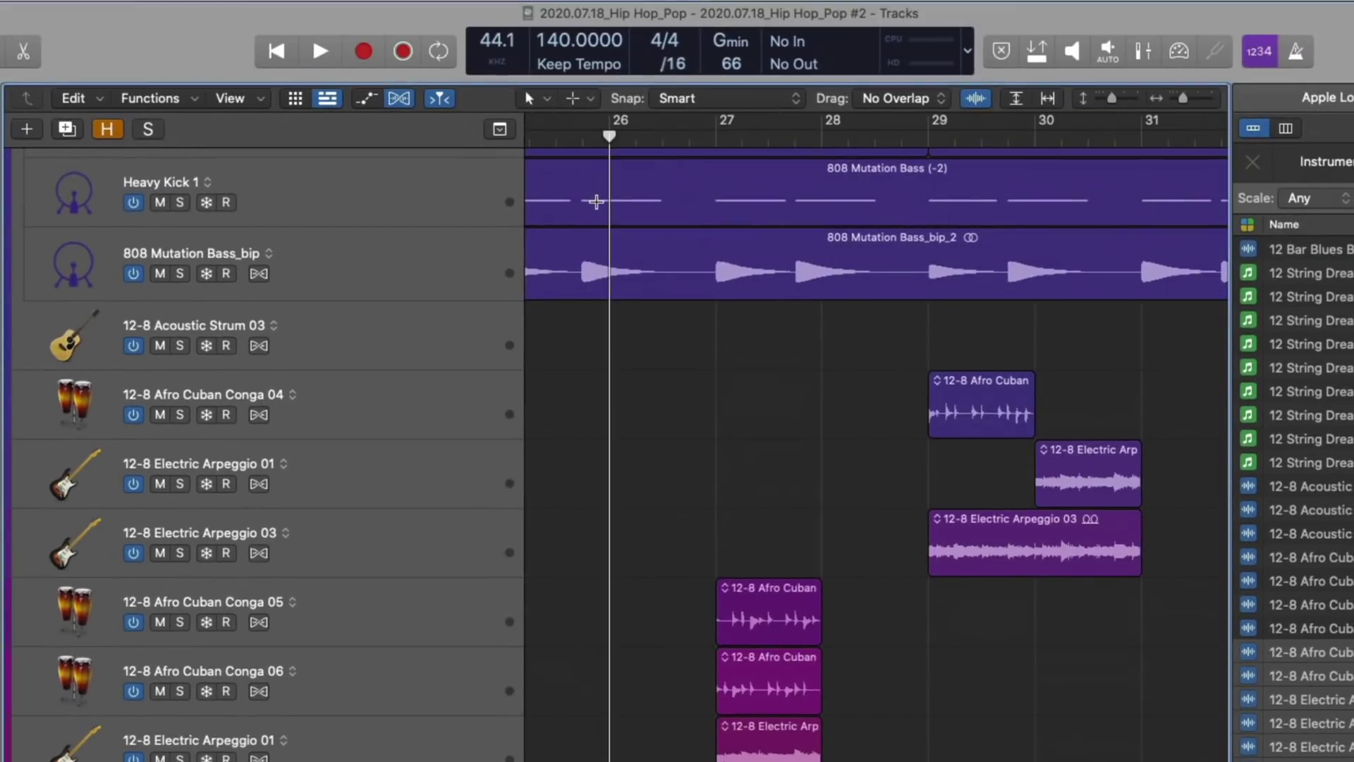
- Create a marker at bar 26
key(alt+apostrophe)
scroll(596, 202, down, 5)
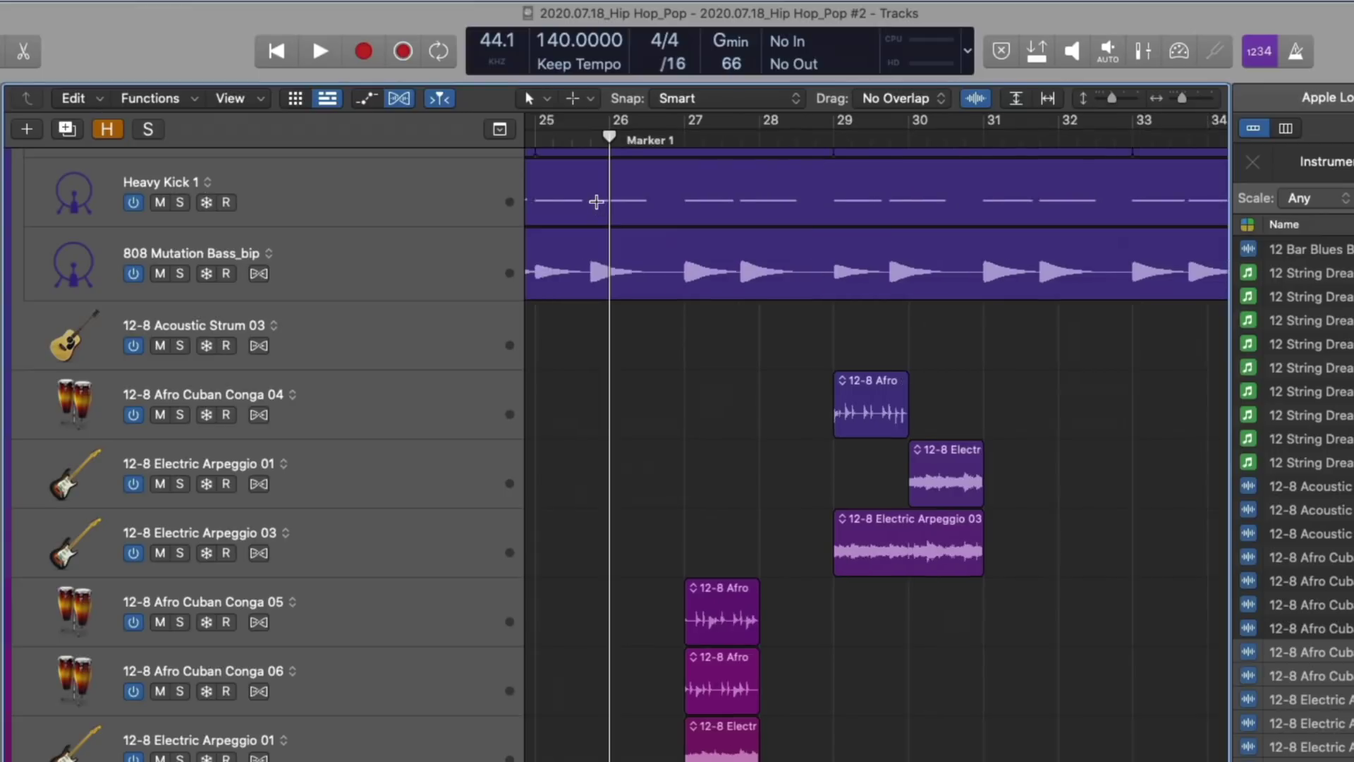
- Create two more markers, one at bar 28 and one at bar 31
click(671, 139)
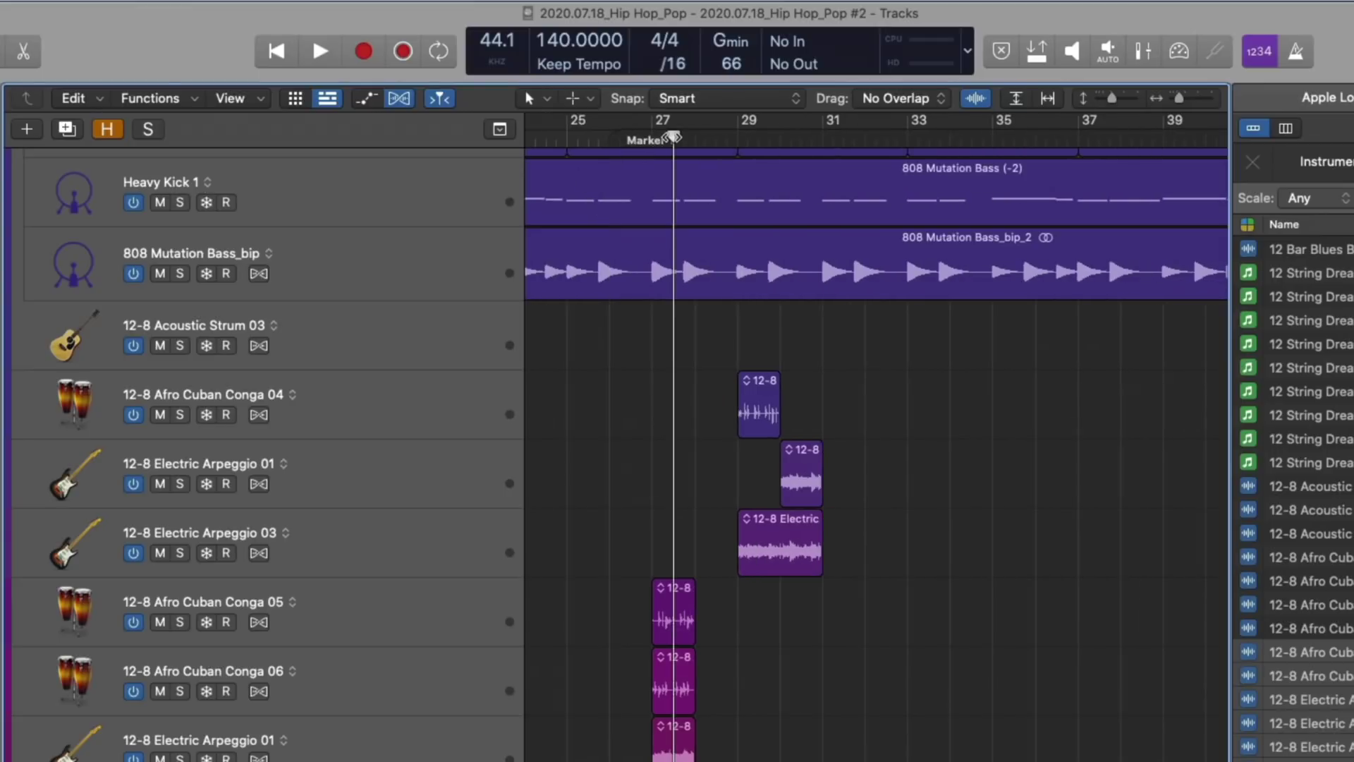
key(alt+apostrophe)
click(800, 140)
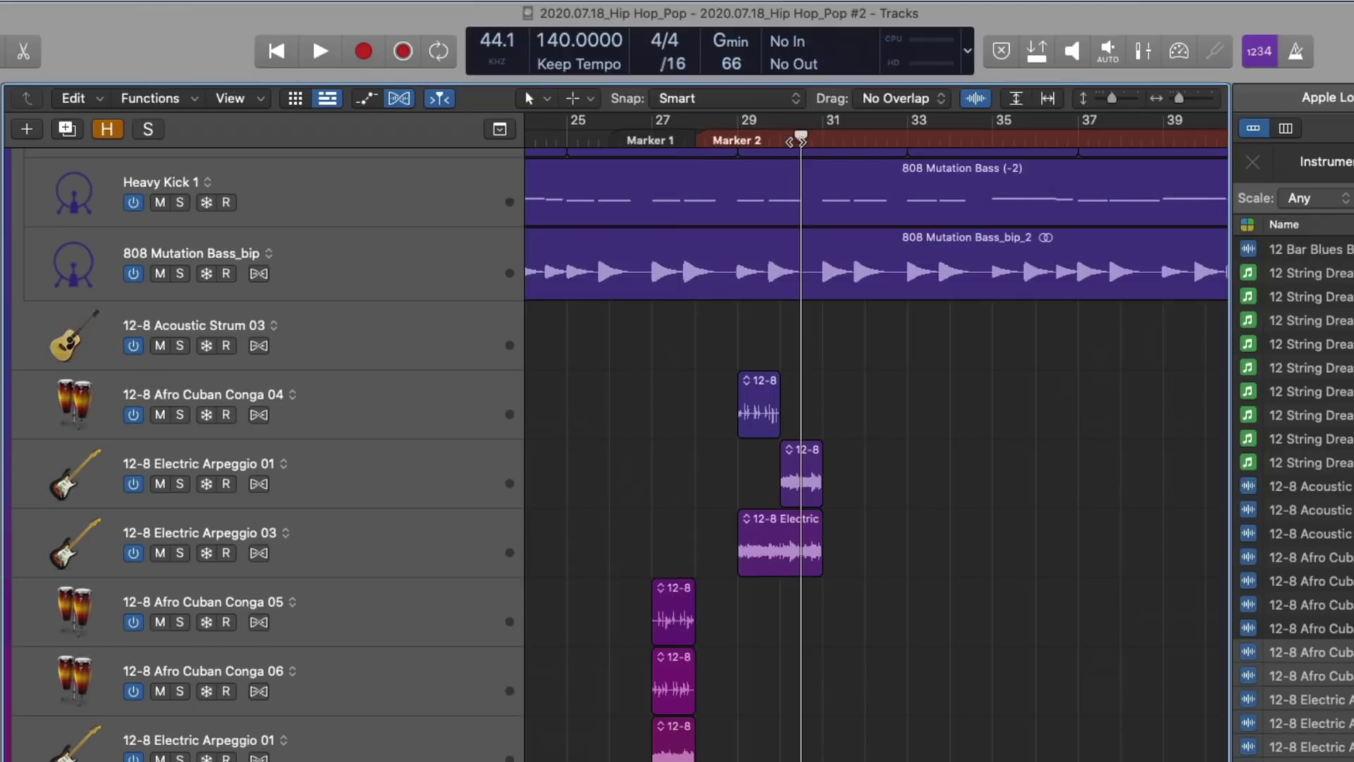
key(alt+apostrophe)
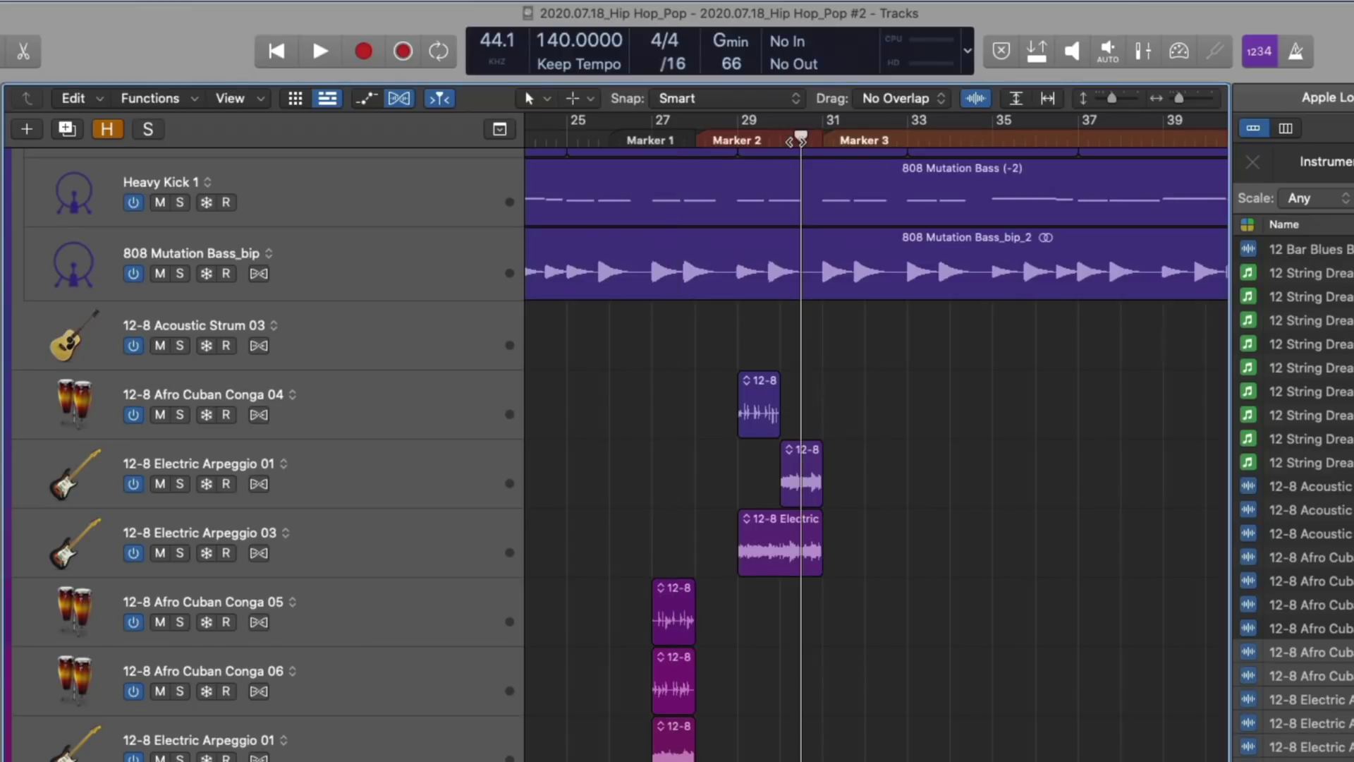
- Show the global tracks, add a marker at the playhead between bars 30 and 31 in the Marker track, and hide the global tracks
click(500, 134)
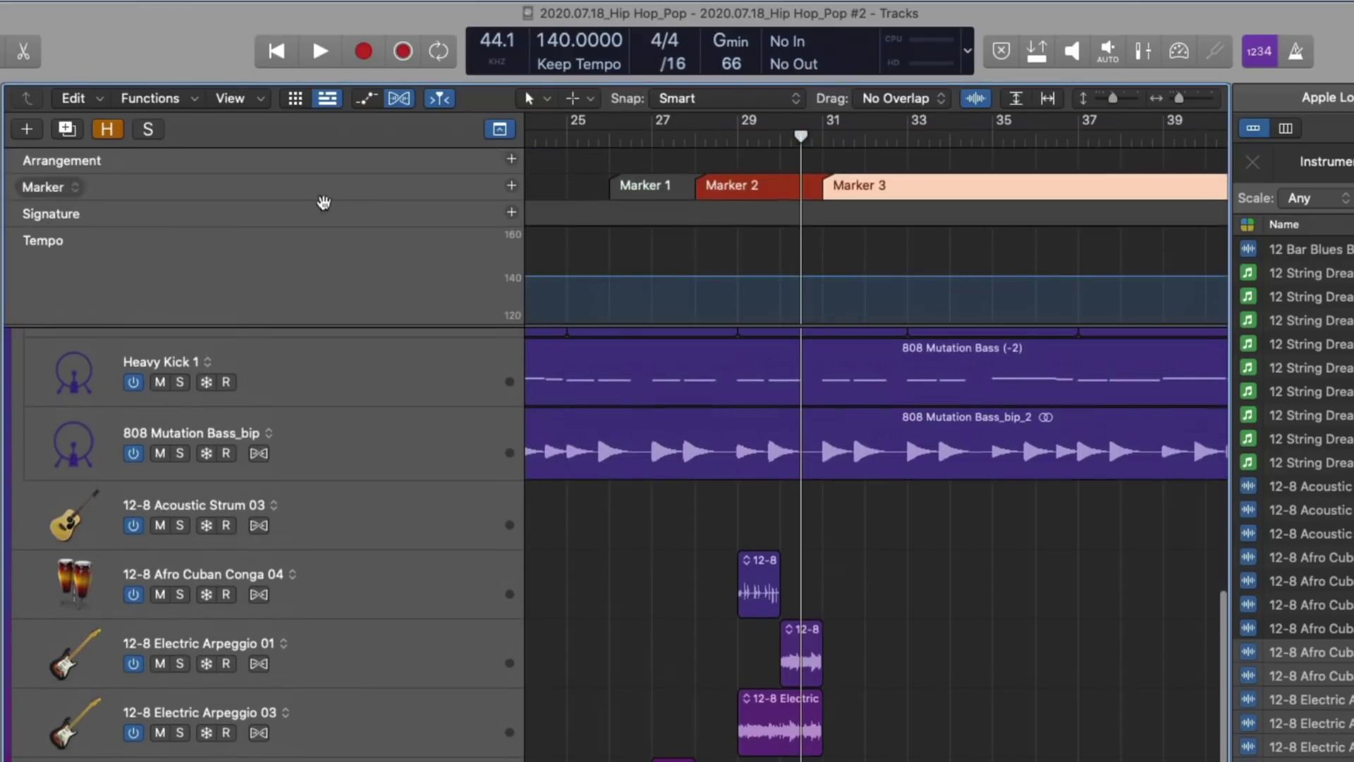
click(511, 187)
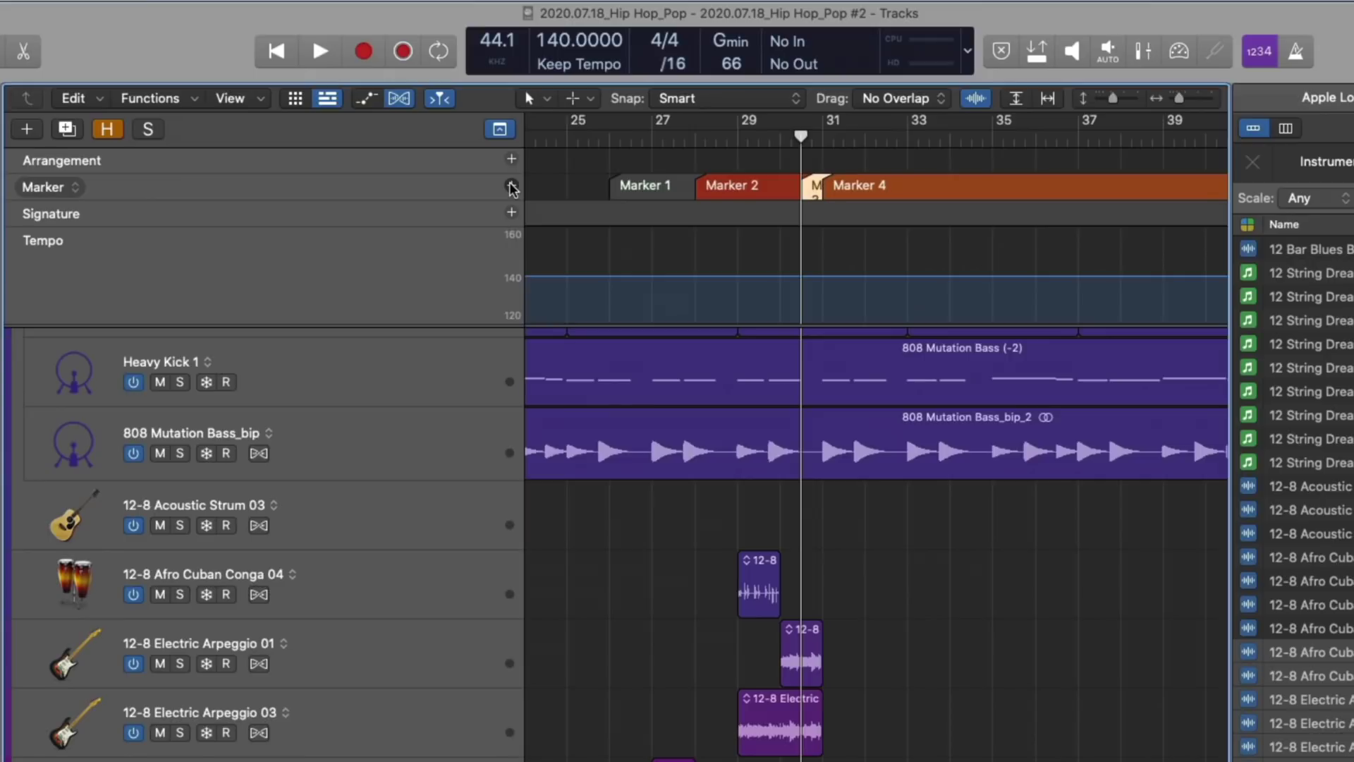
click(500, 128)
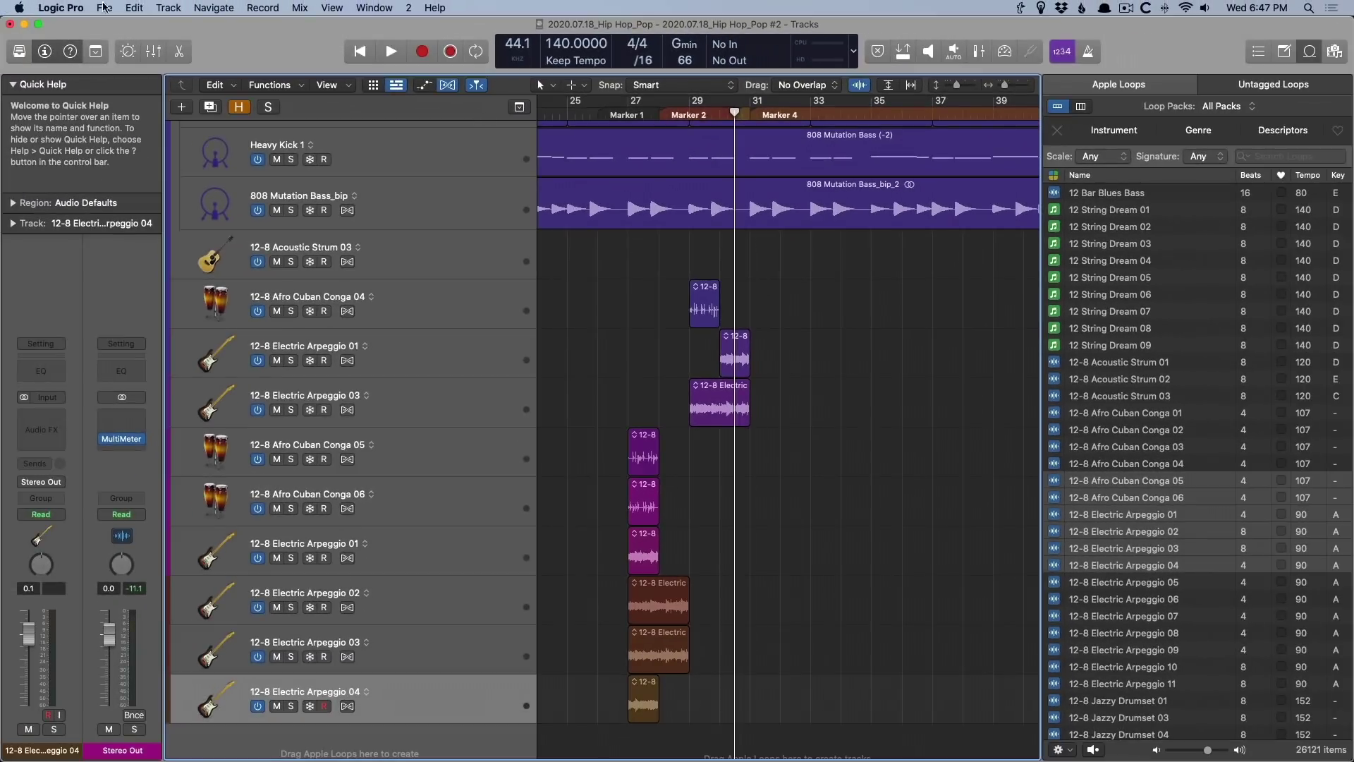
- Set Region Color to Individual in the Tracks section of the Display preferences
click(77, 9)
mouse_move(102, 47)
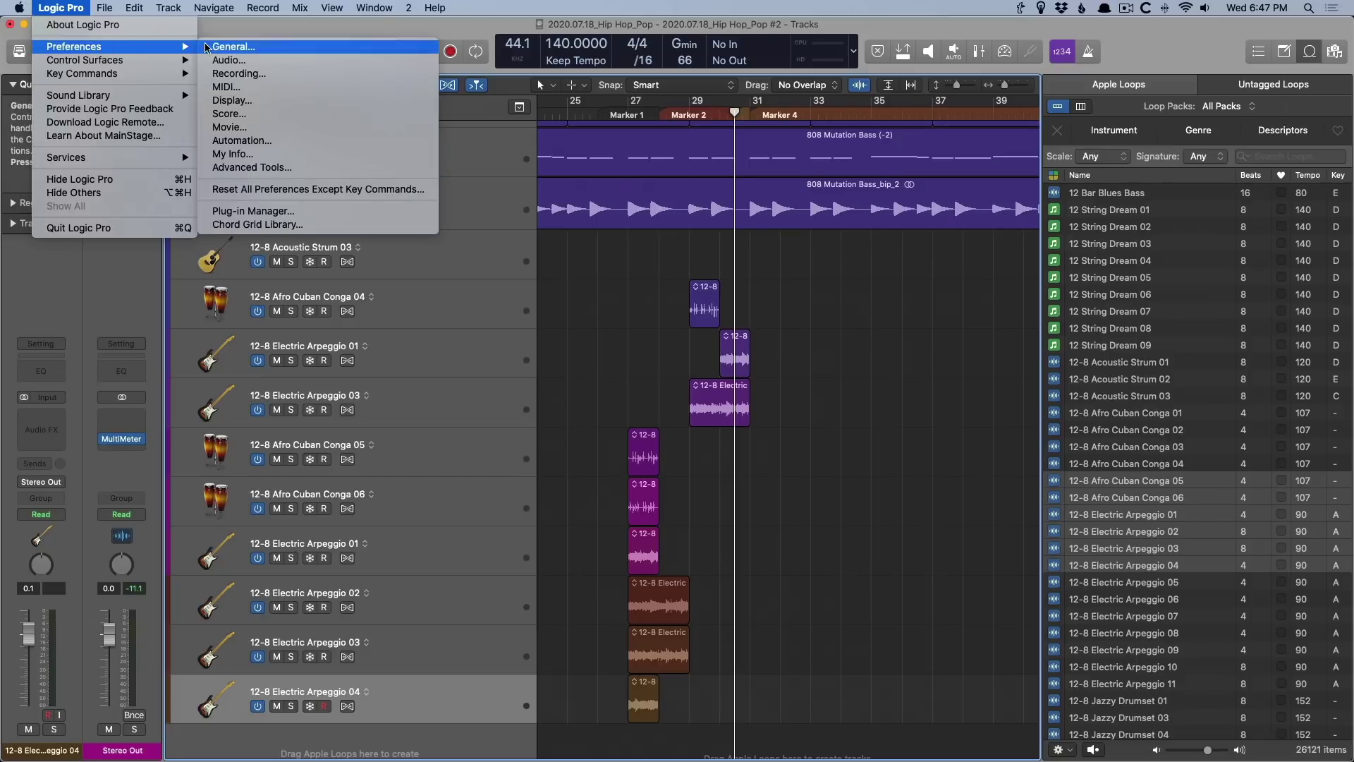
click(255, 101)
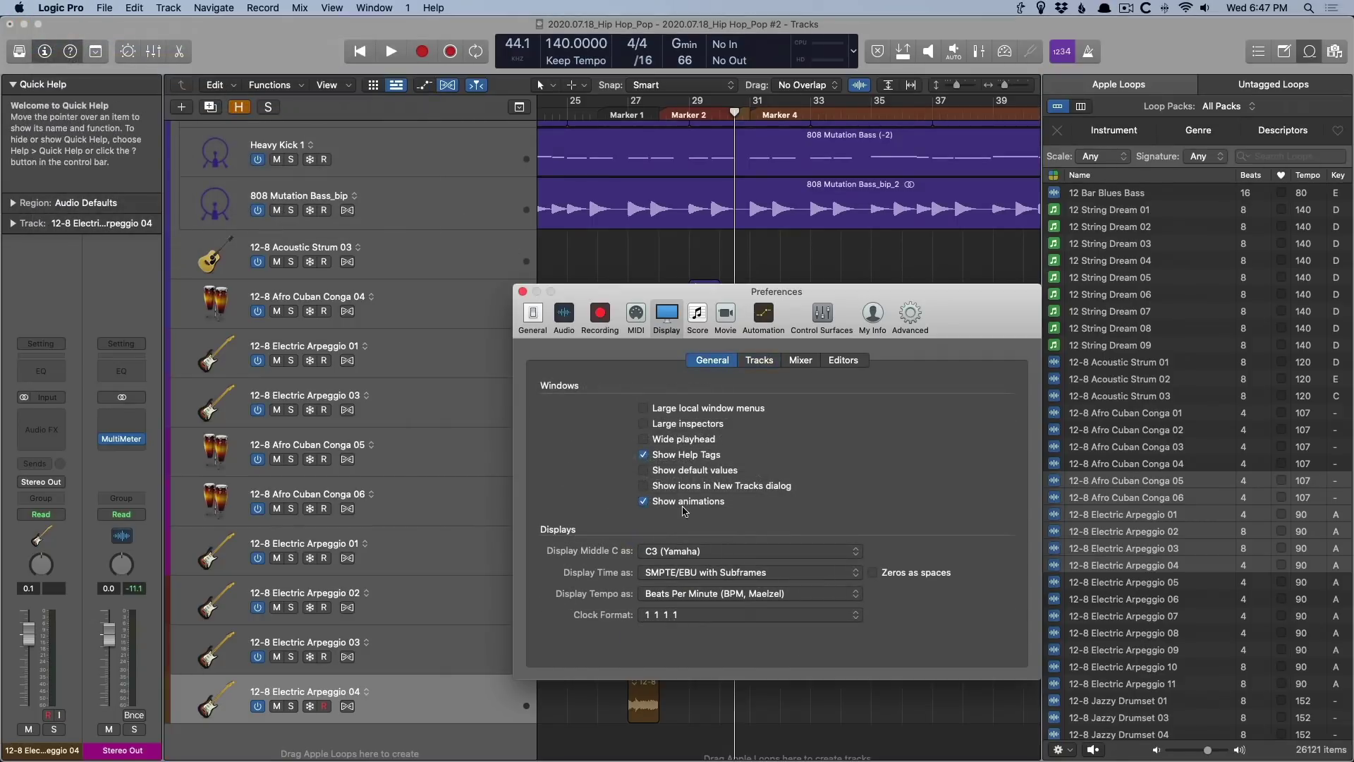
click(759, 360)
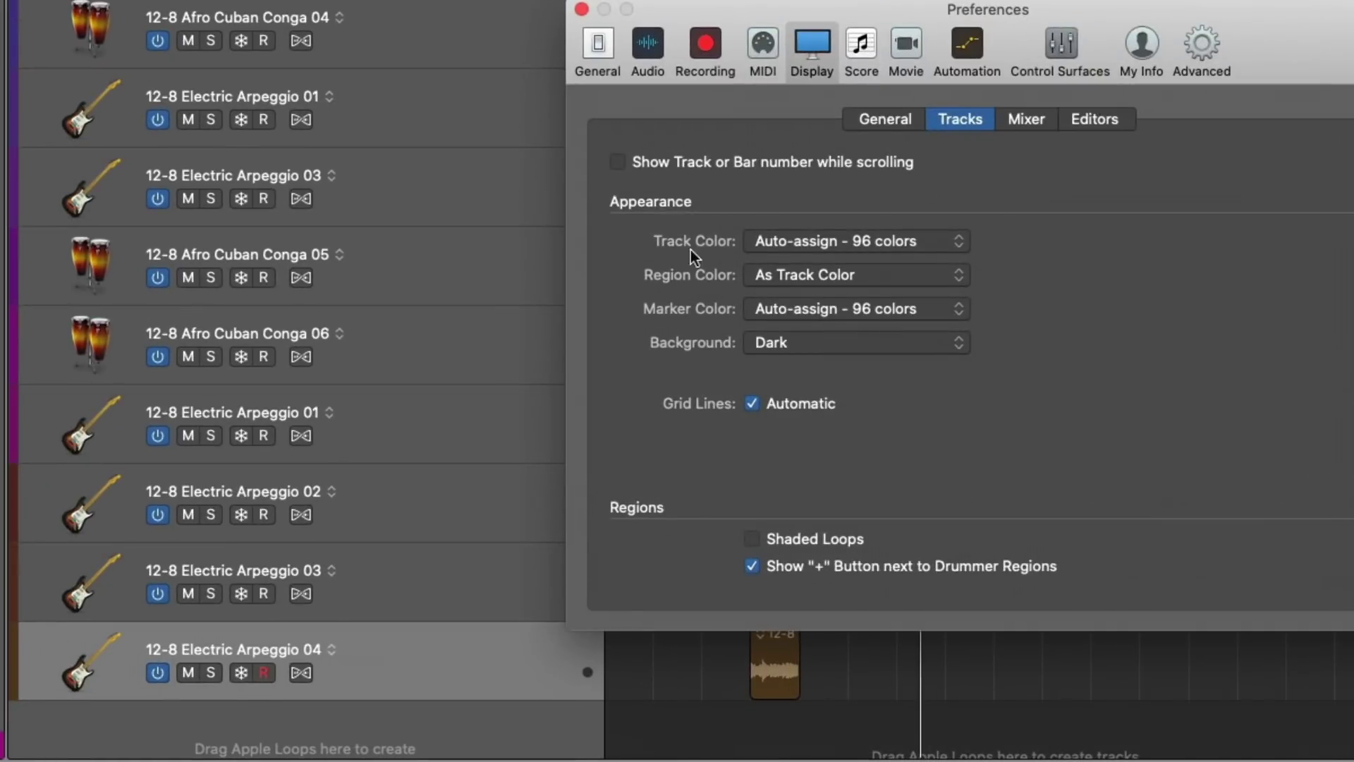
click(786, 274)
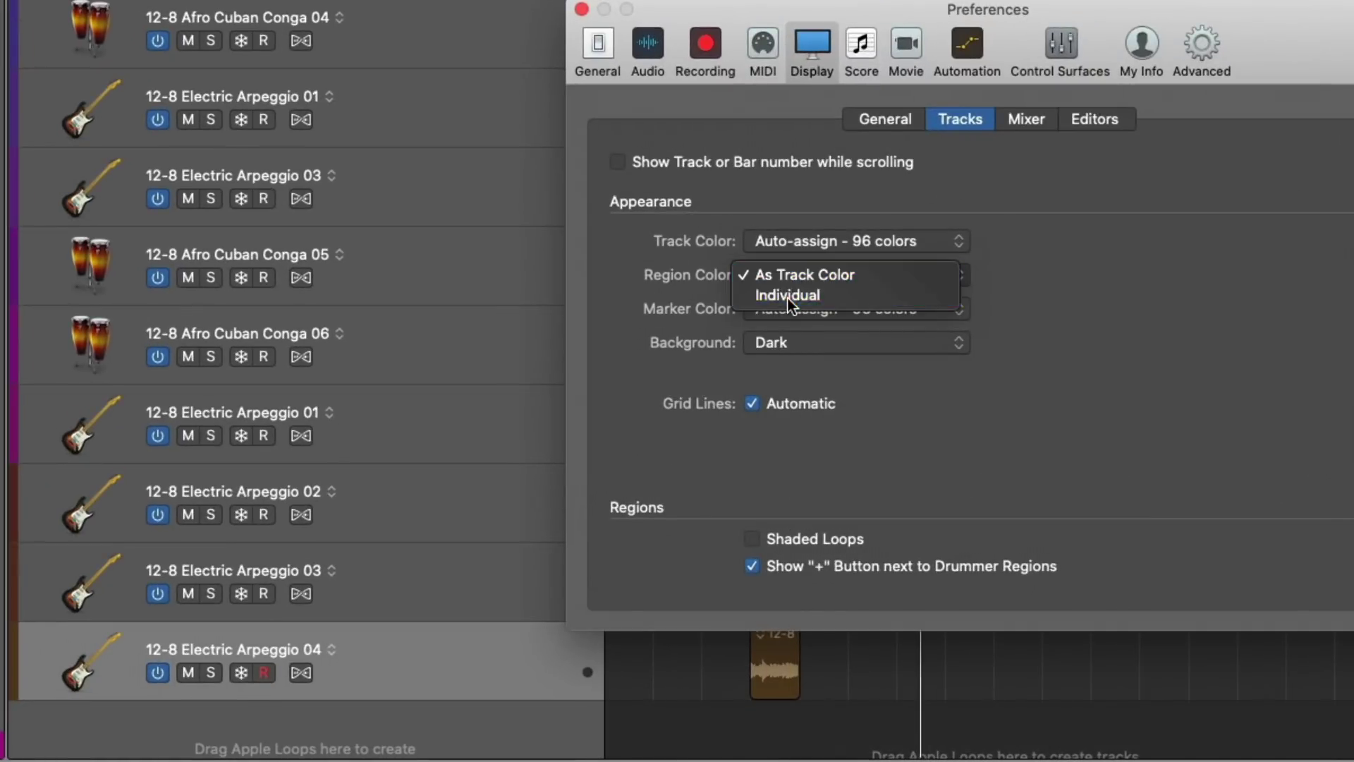
click(795, 294)
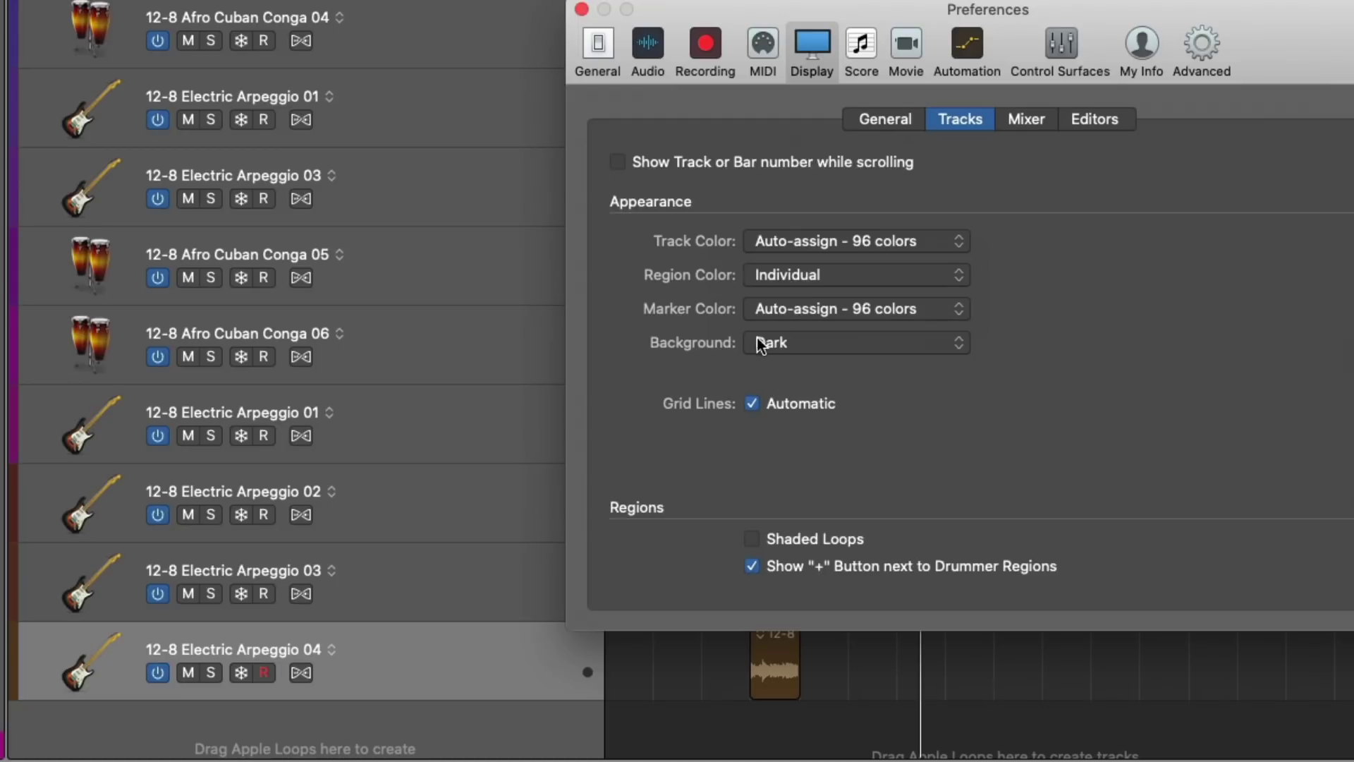
- Color the selected 12-8 Electric Arpeggio 04 track bright red using the color palette, and close the palette
key(alt+c)
click(942, 488)
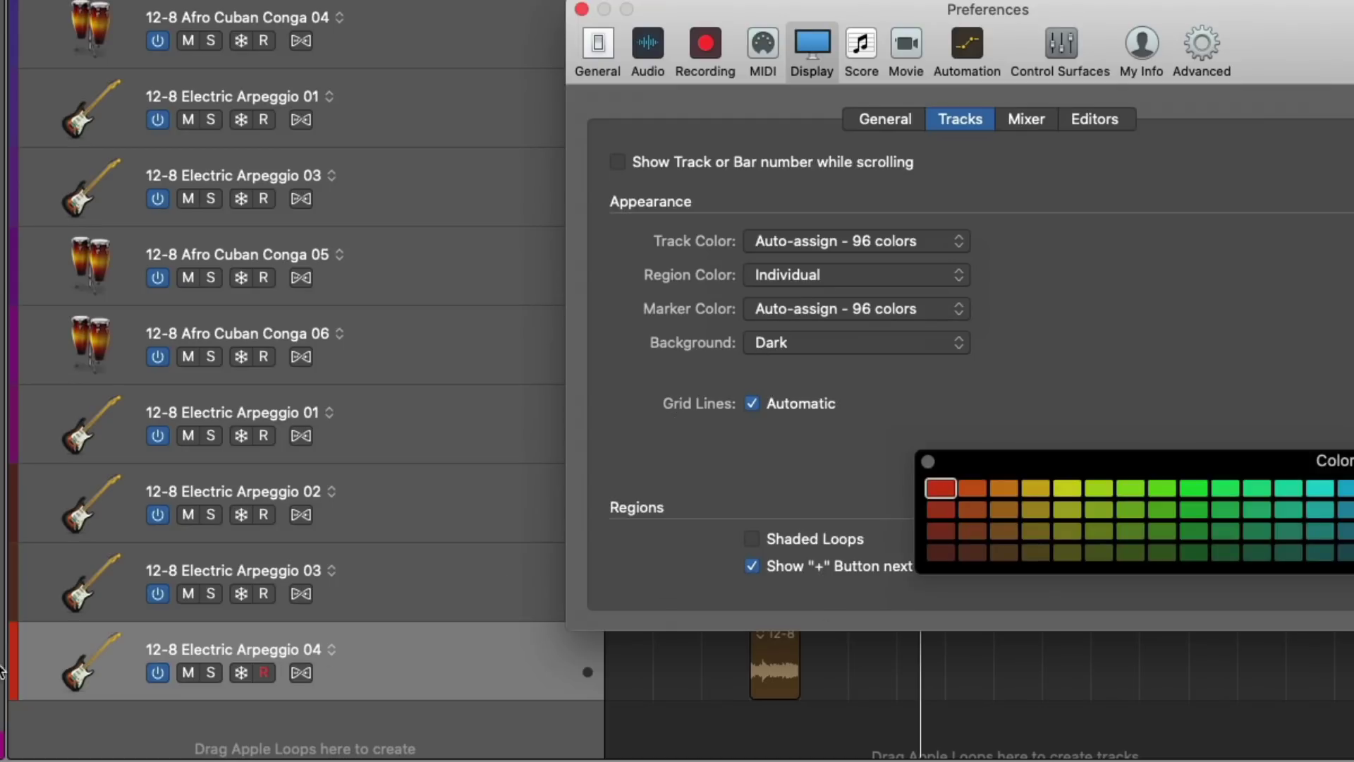
click(928, 460)
- Set Region Color to As Track Color and close Preferences
click(784, 274)
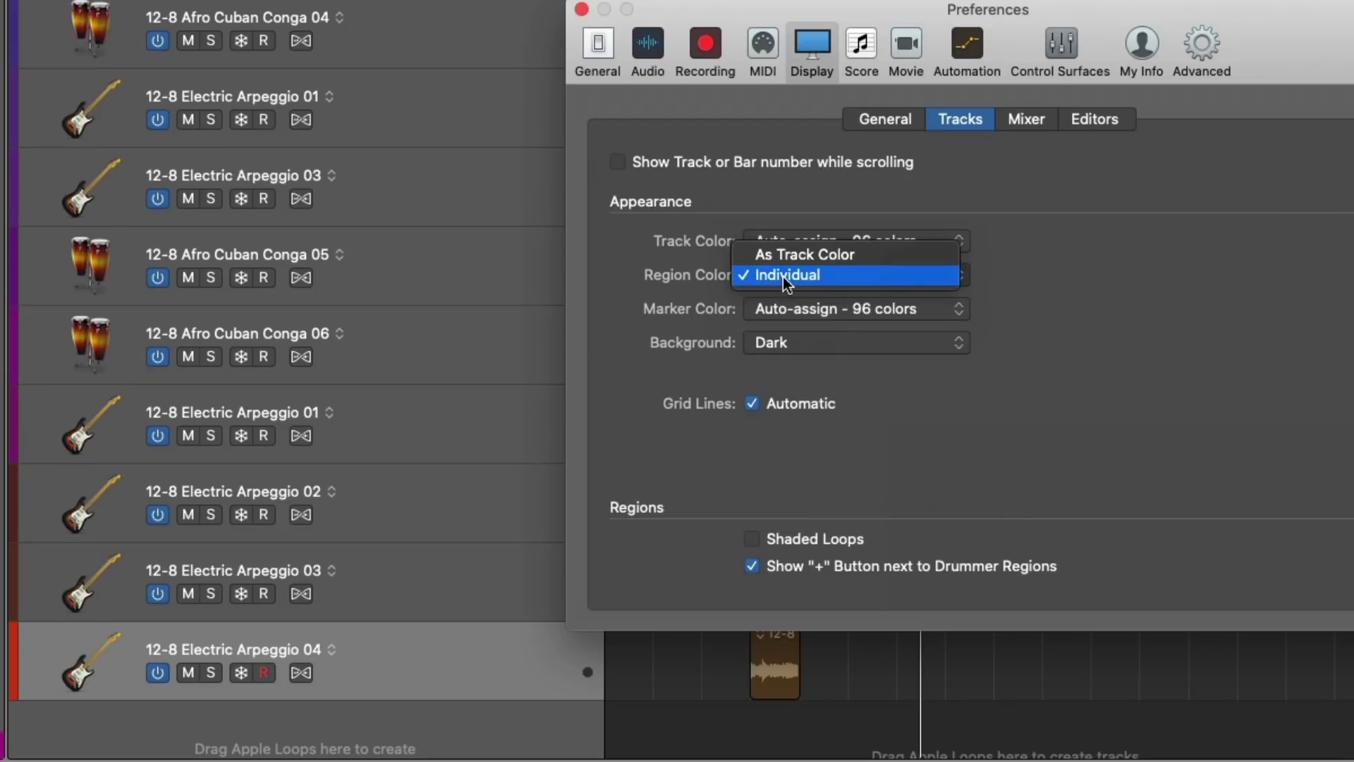
click(788, 255)
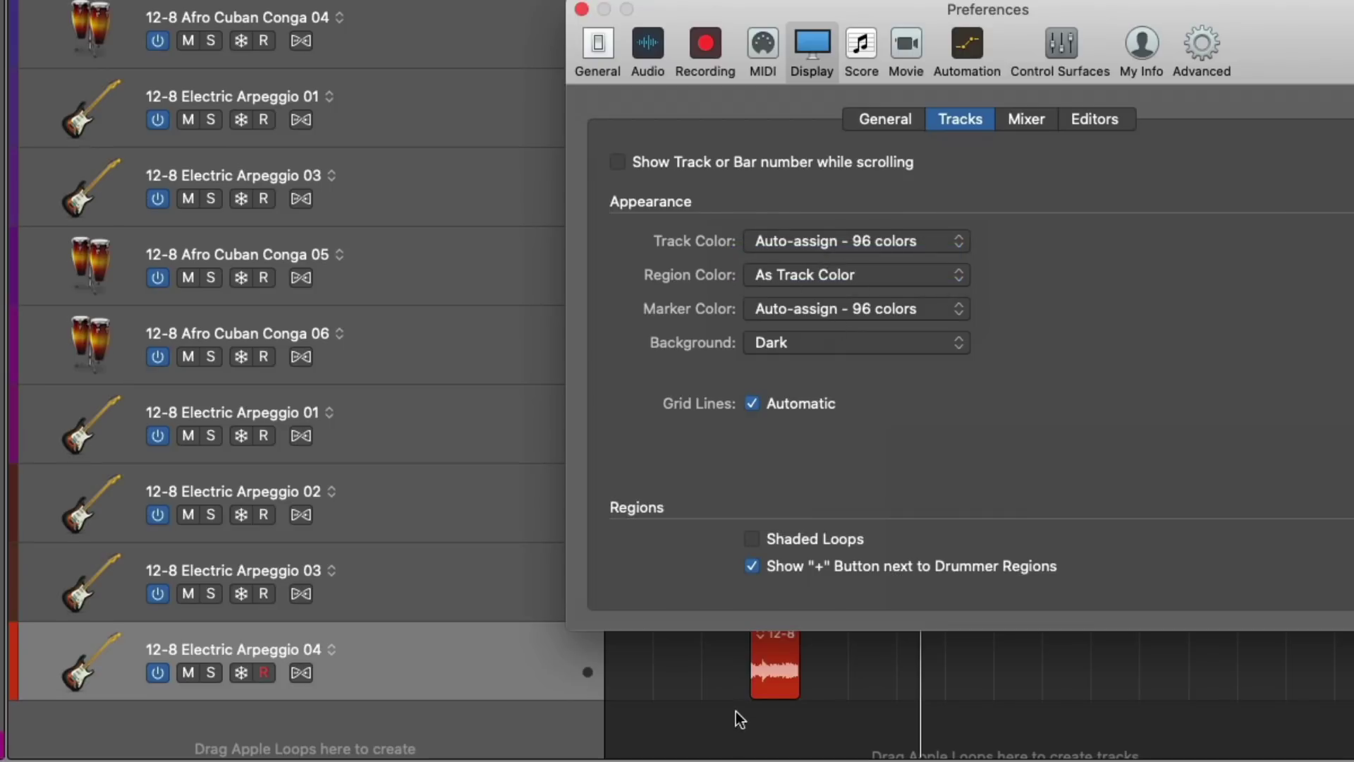
click(581, 10)
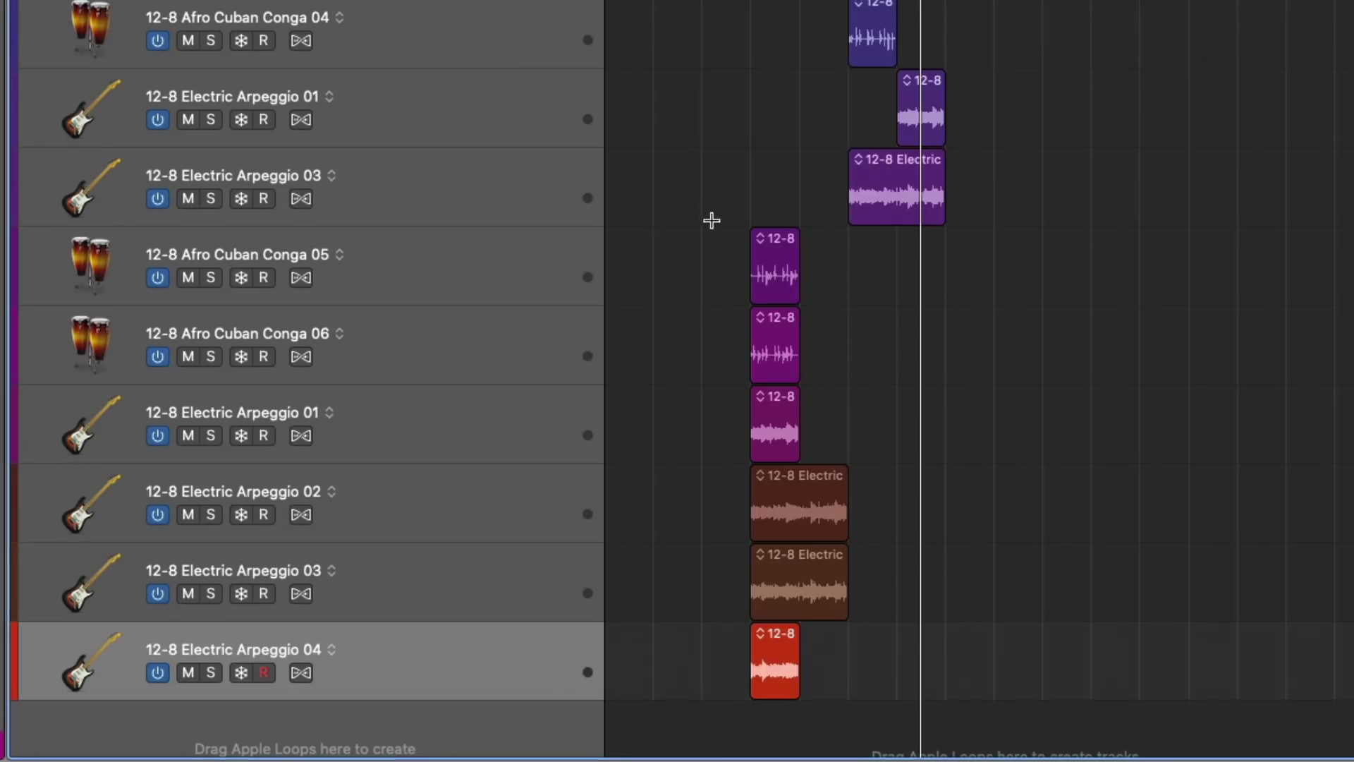
- Move the Afro Cuban Conga 05 region up one track onto Electric Arpeggio 03, and the Electric Arpeggio 02 region up onto Electric Arpeggio 01
drag(785, 266, 787, 201)
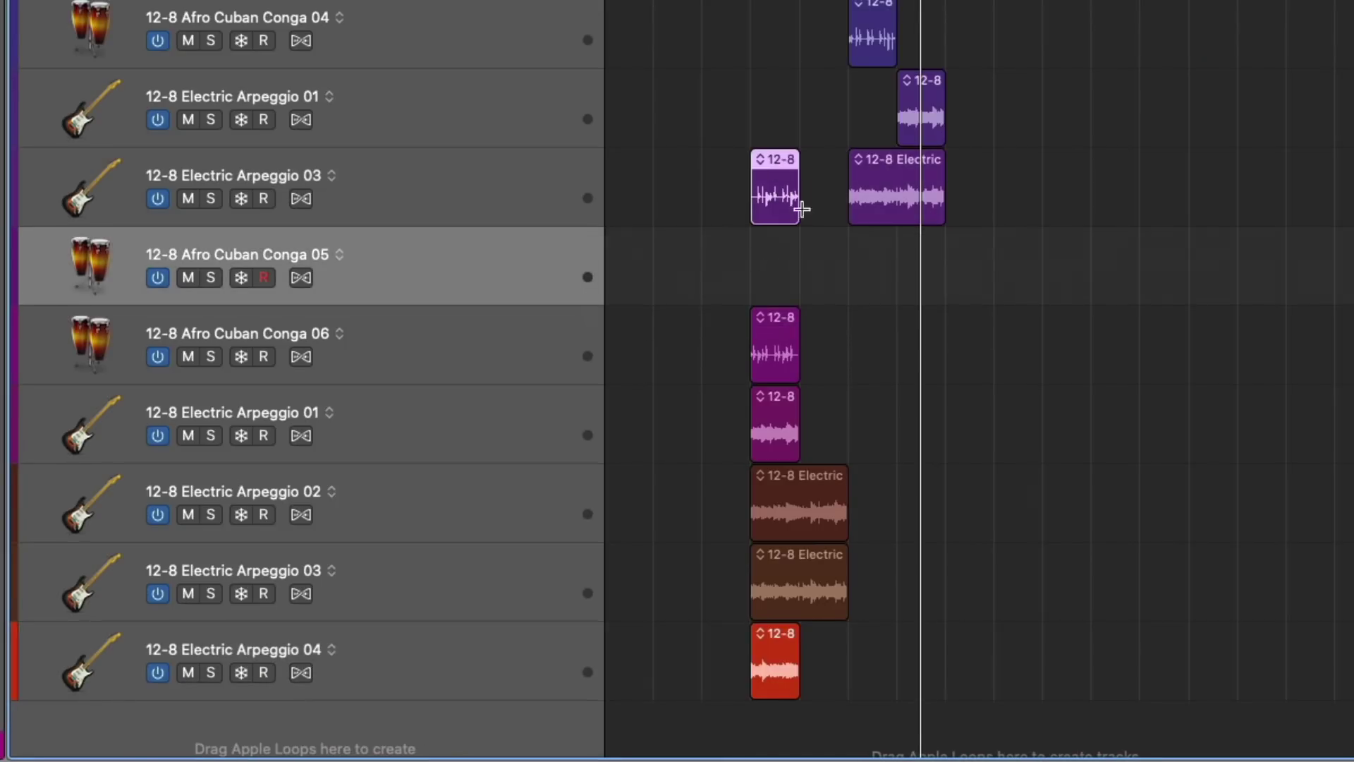
drag(805, 484, 805, 404)
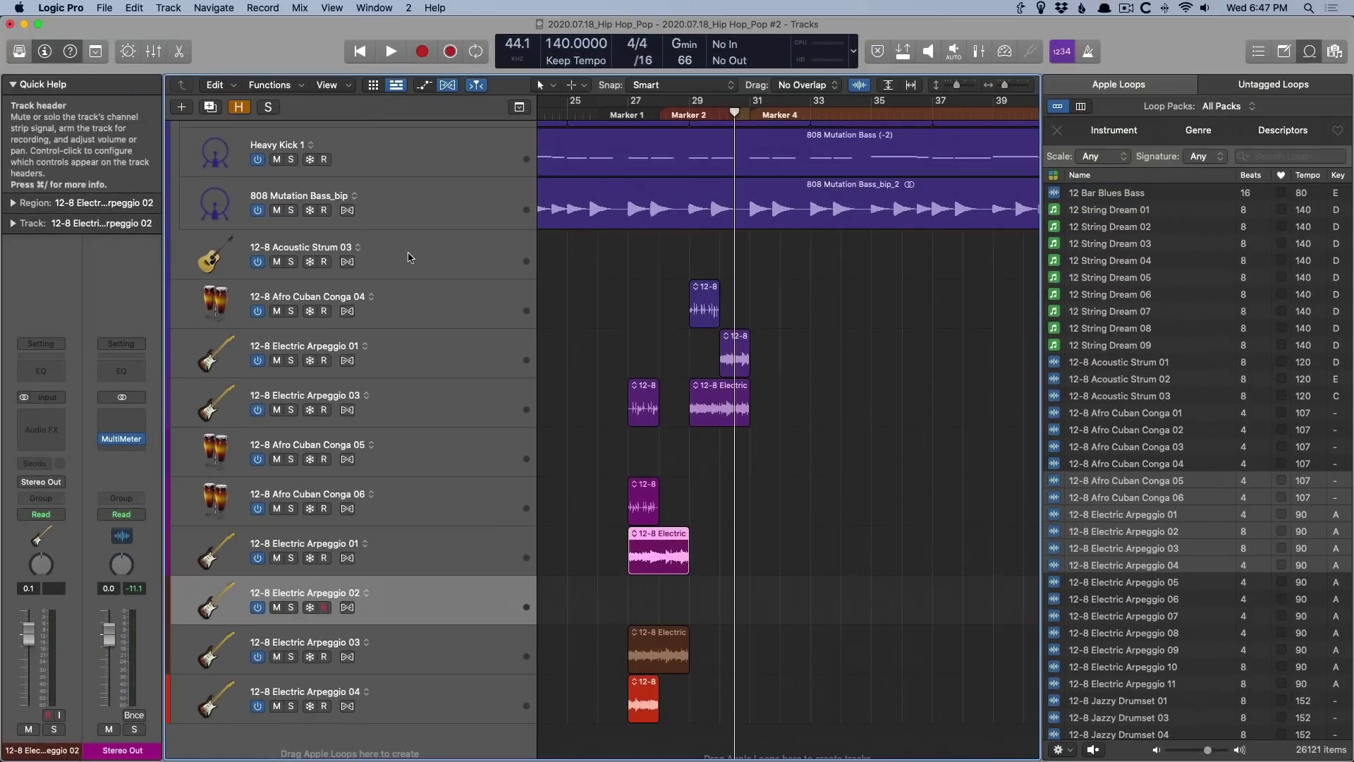
- Delete the tracks from 12-8 Acoustic Strum 03 through 12-8 Electric Arpeggio 04, including their regions, and hide the loop browser
click(409, 254)
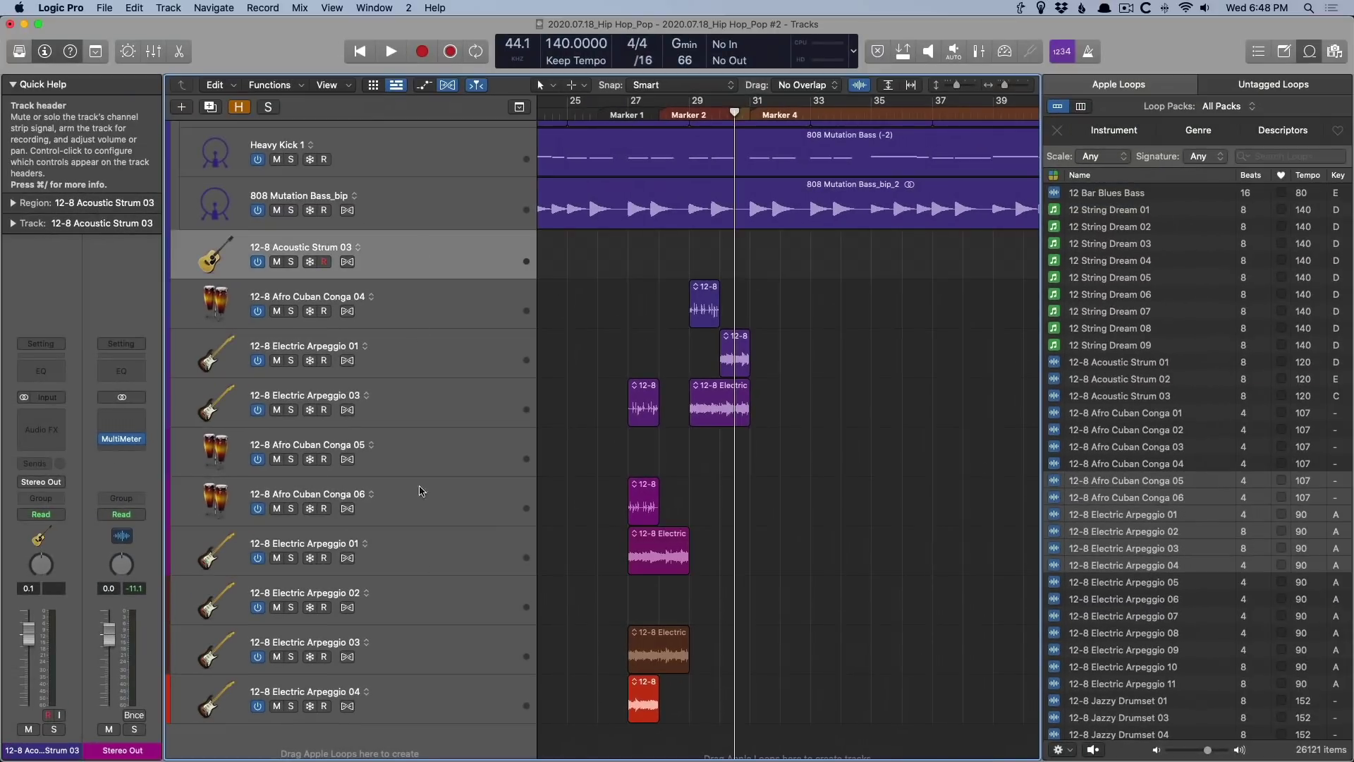
shift+click(433, 696)
key(Delete)
key(super+BackSpace)
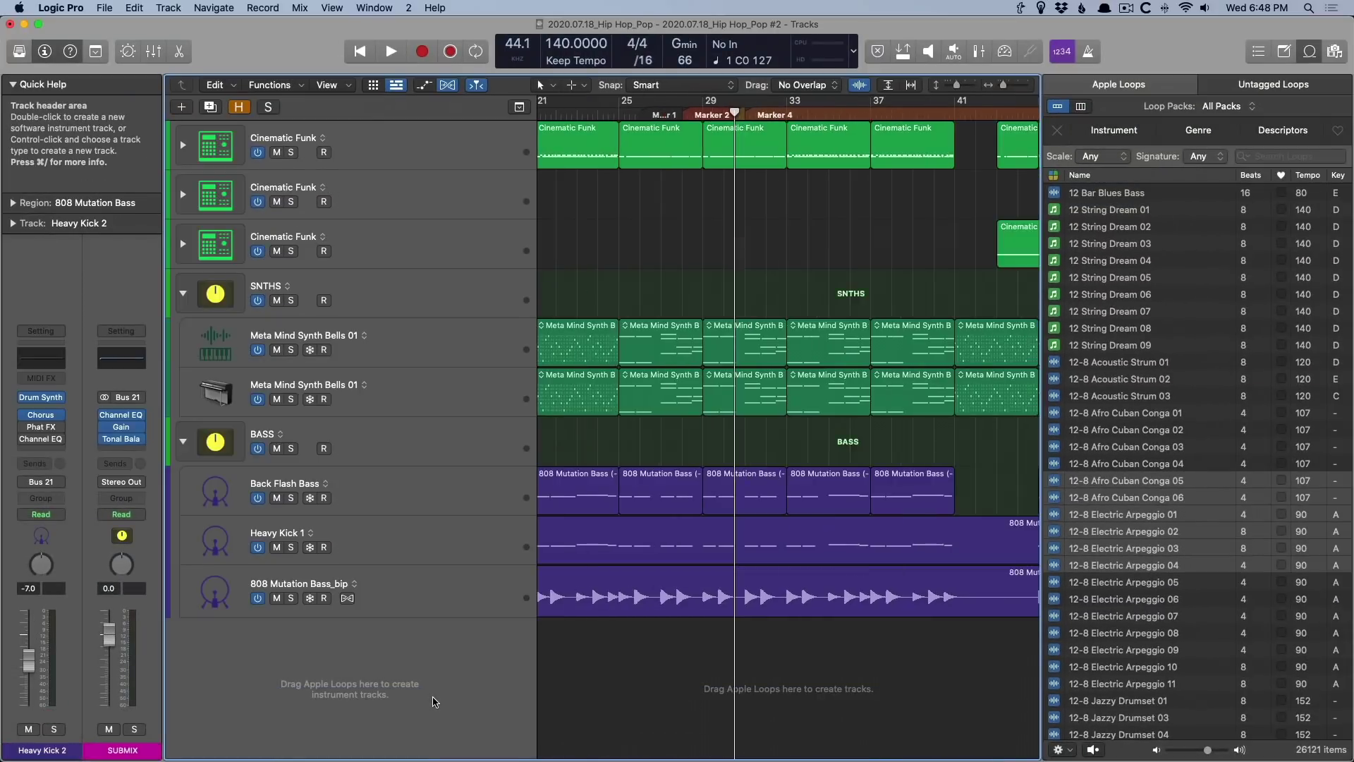
key(z)
key(o)
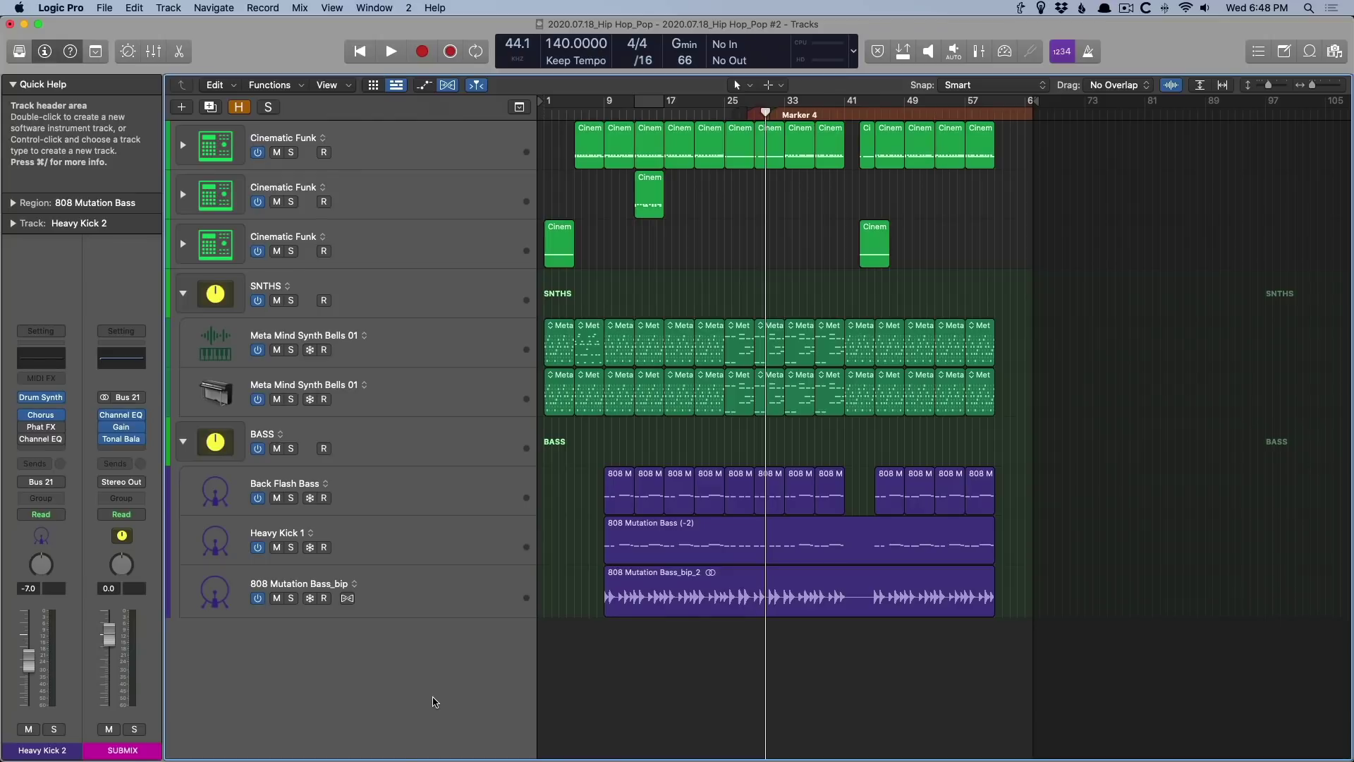
- Enable Flex on the 808 Mutation Bass_bip track and set its mode to Flex Pitch
click(620, 585)
key(z)
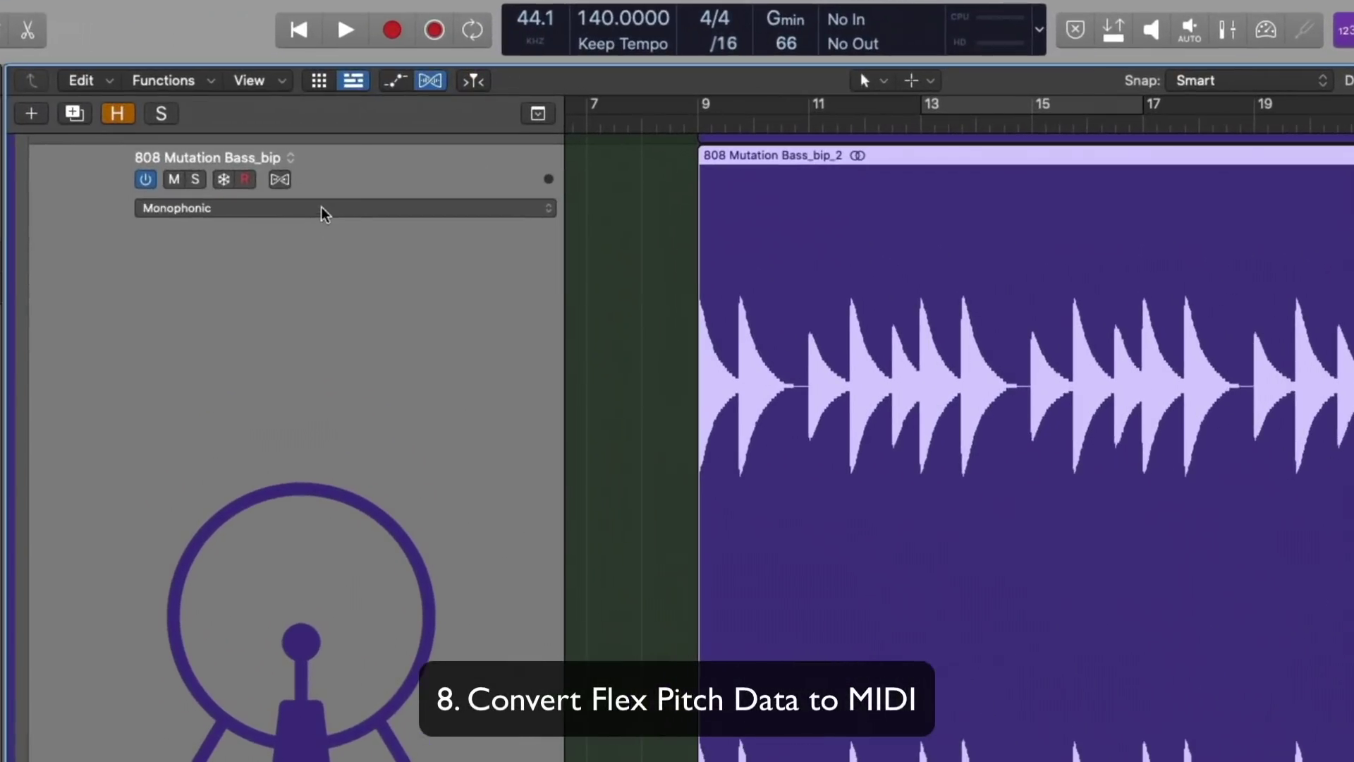
click(320, 206)
click(286, 163)
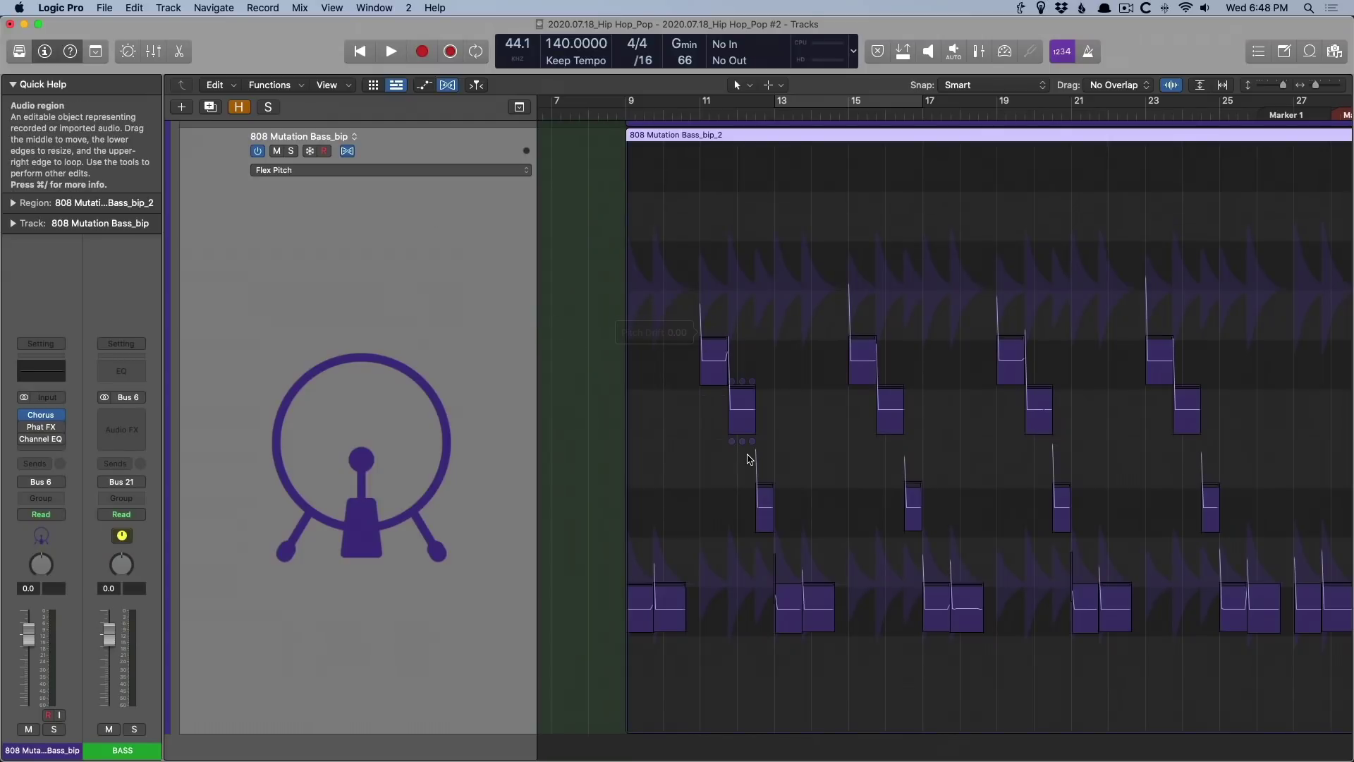
- Open the 808 Mutation Bass_bip_2 region in the Audio Track Editor and show its Flex Pitch notes there
double_click(690, 255)
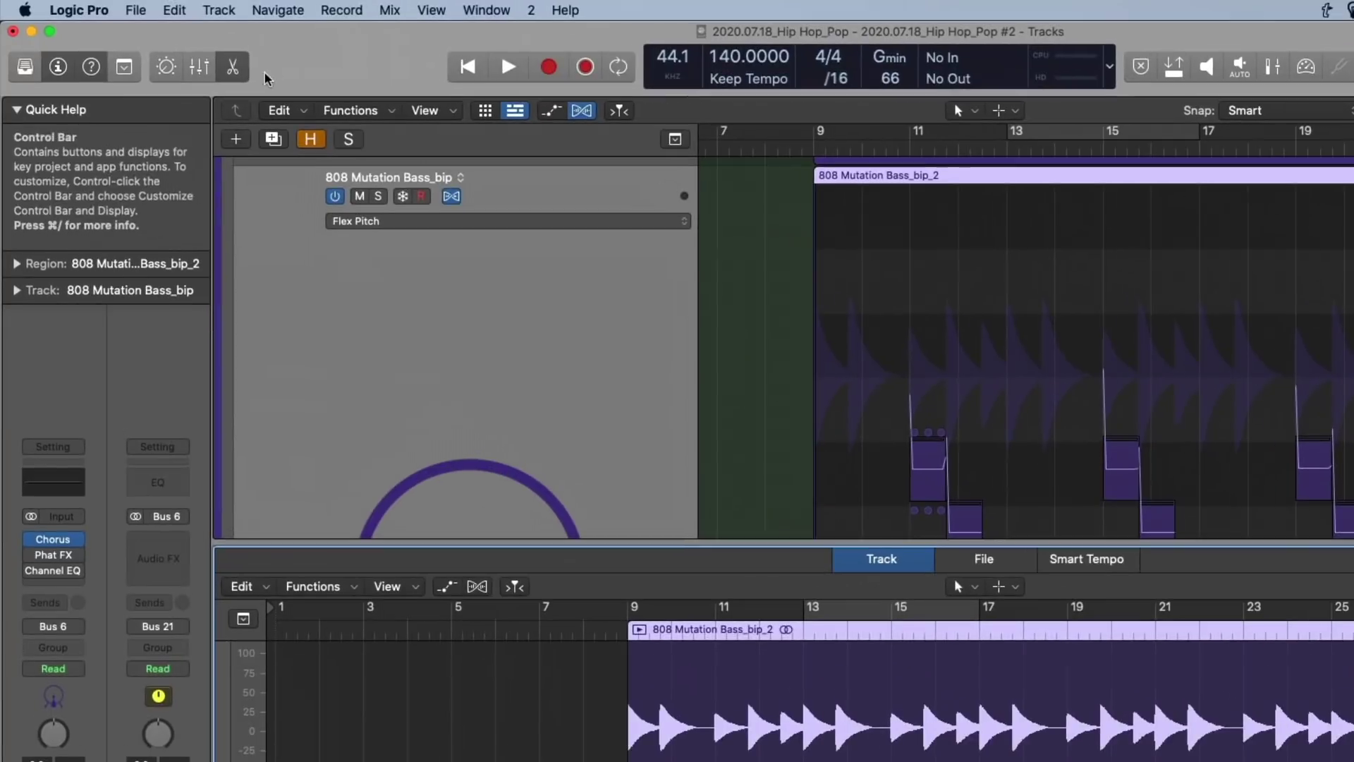
click(178, 51)
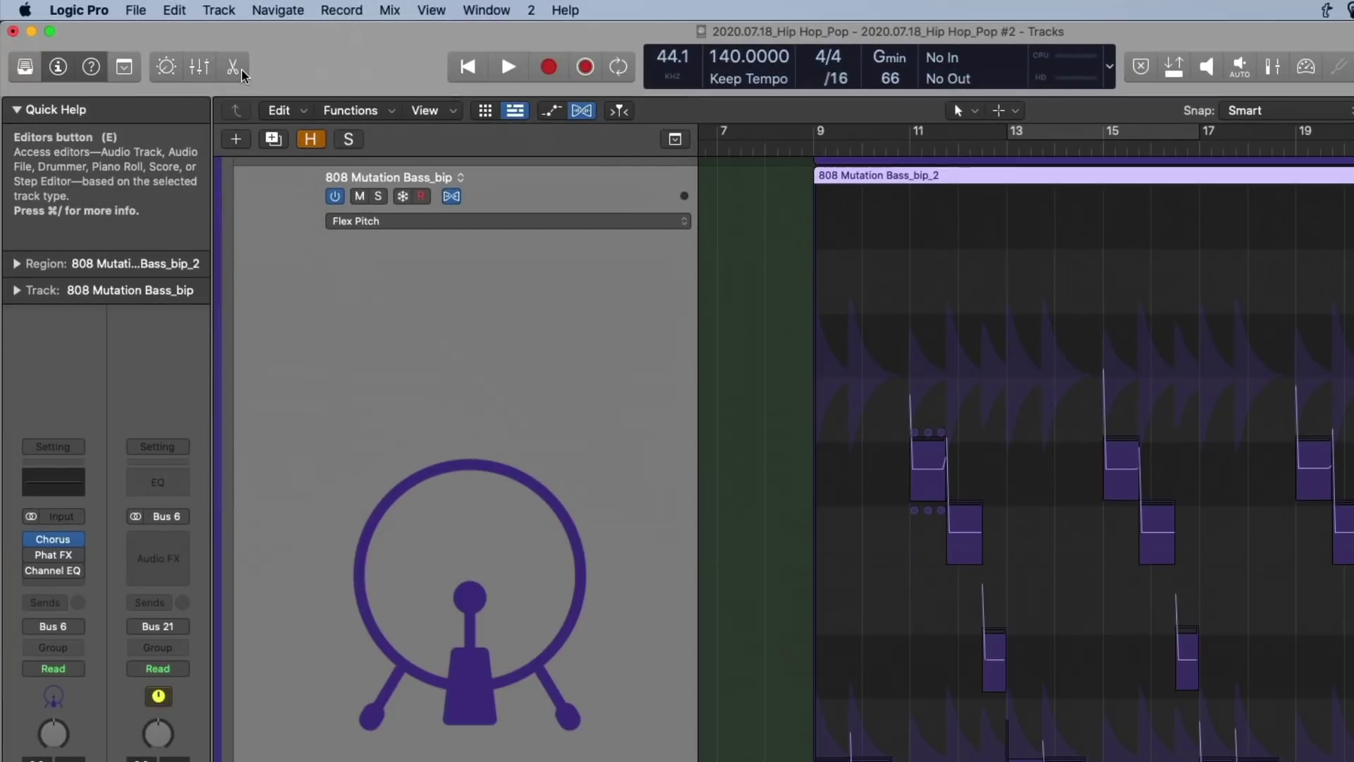
click(178, 51)
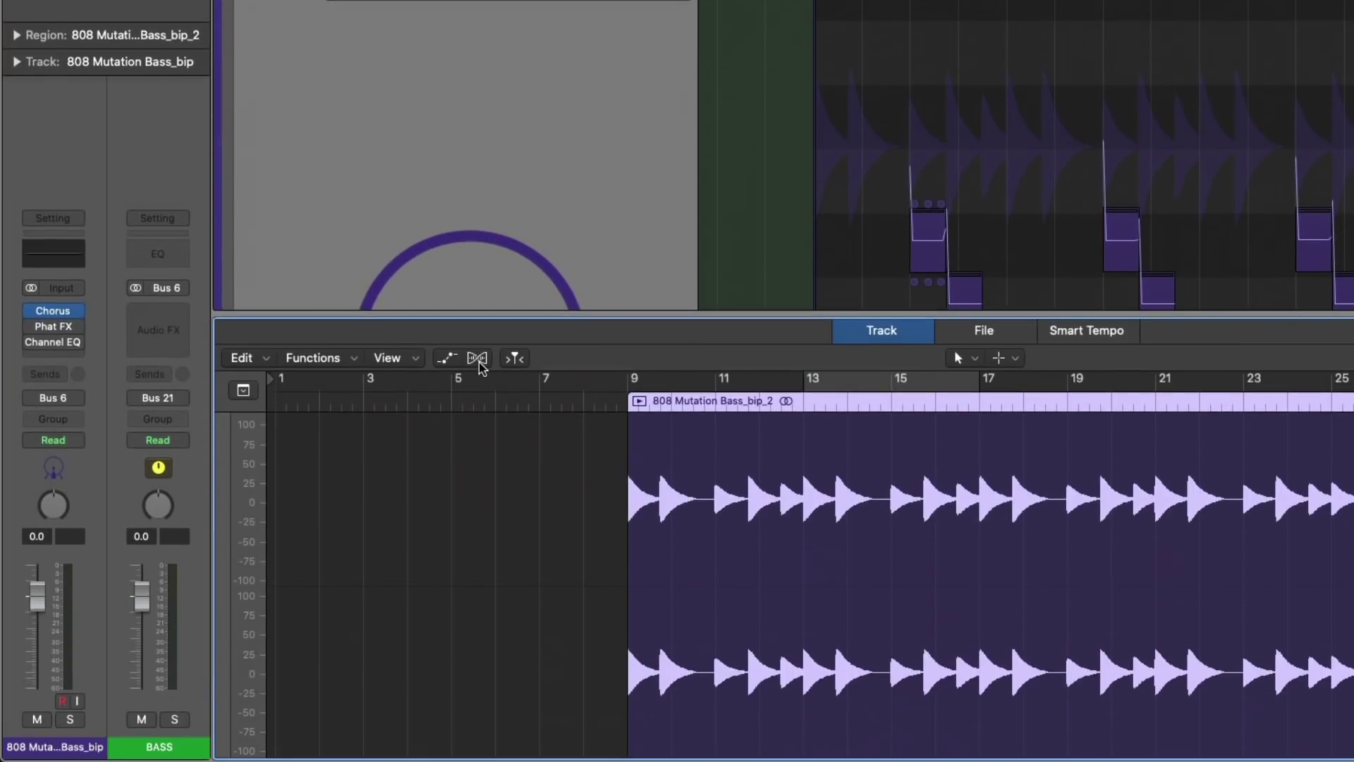
click(477, 358)
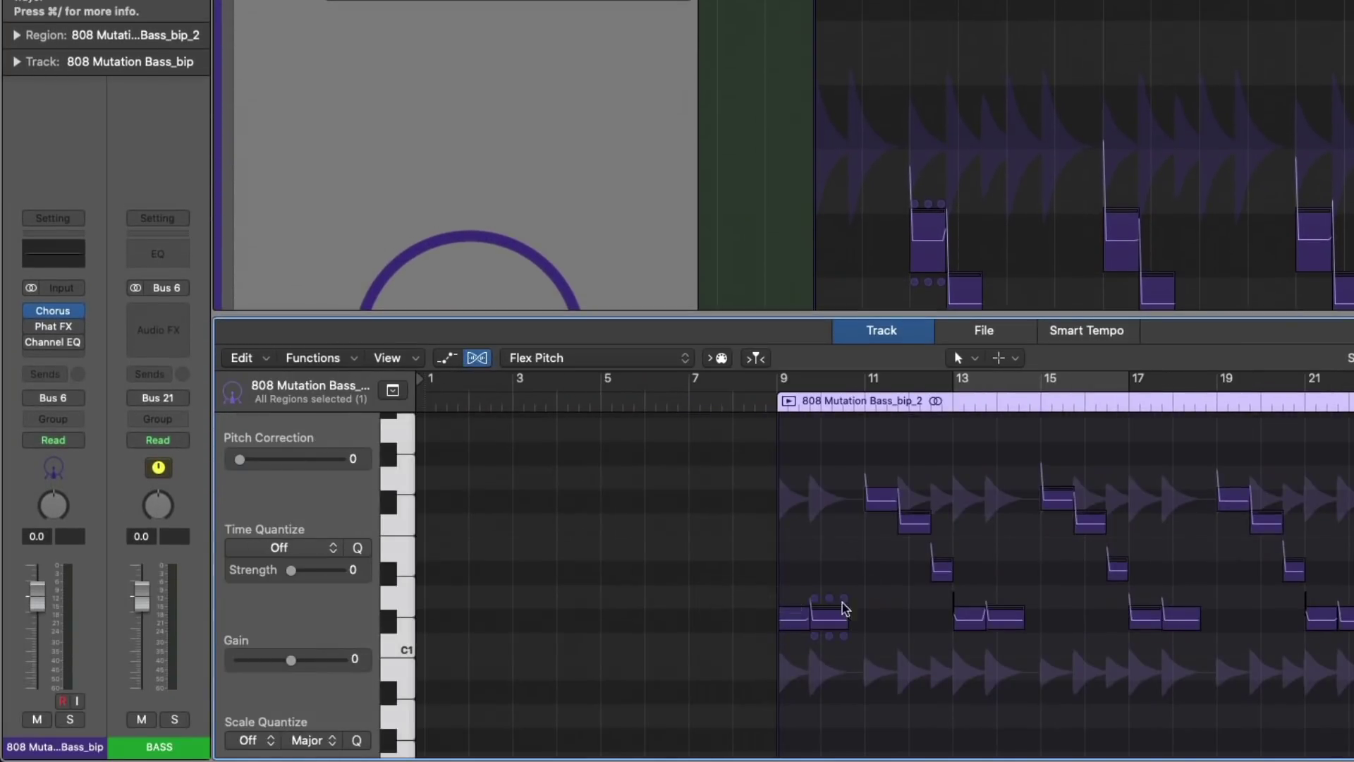
- Create a MIDI track from the bass region's Flex Pitch data and close the editor
click(261, 363)
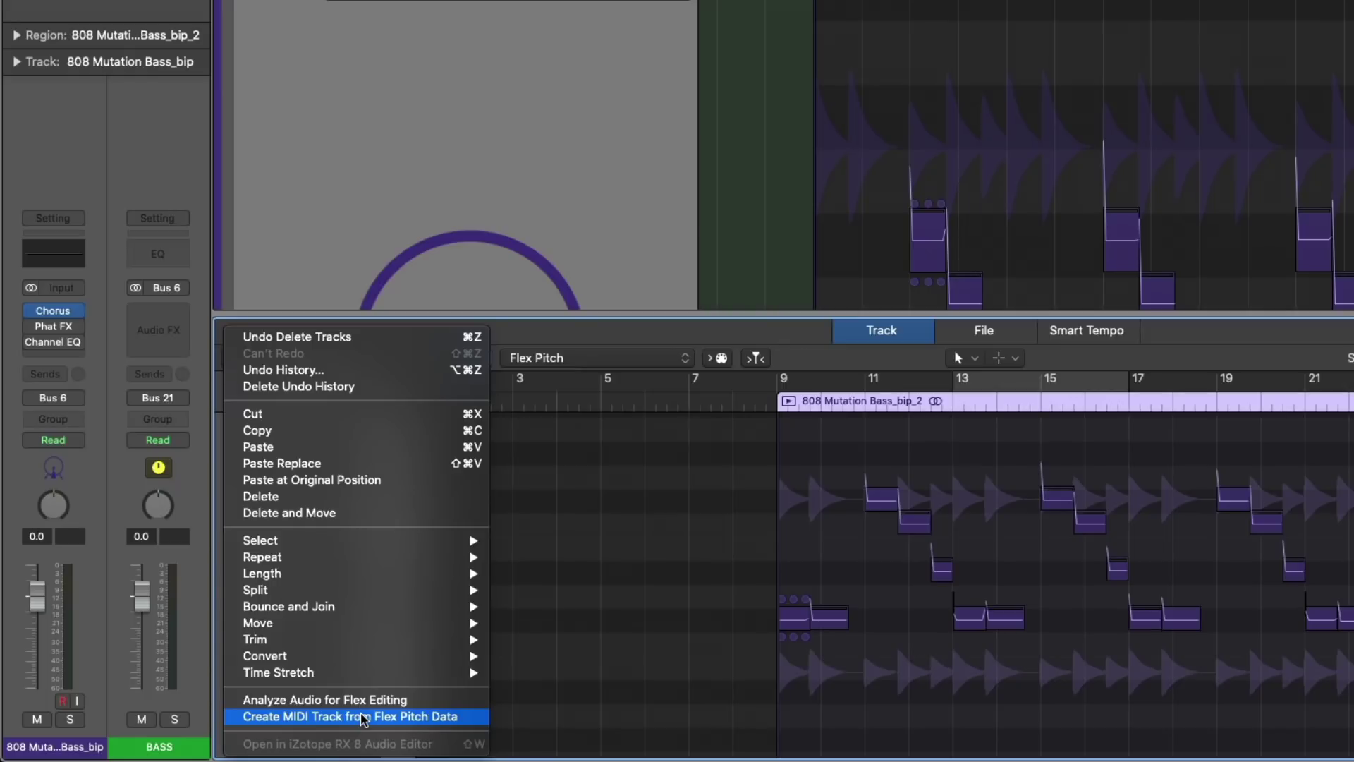
click(363, 717)
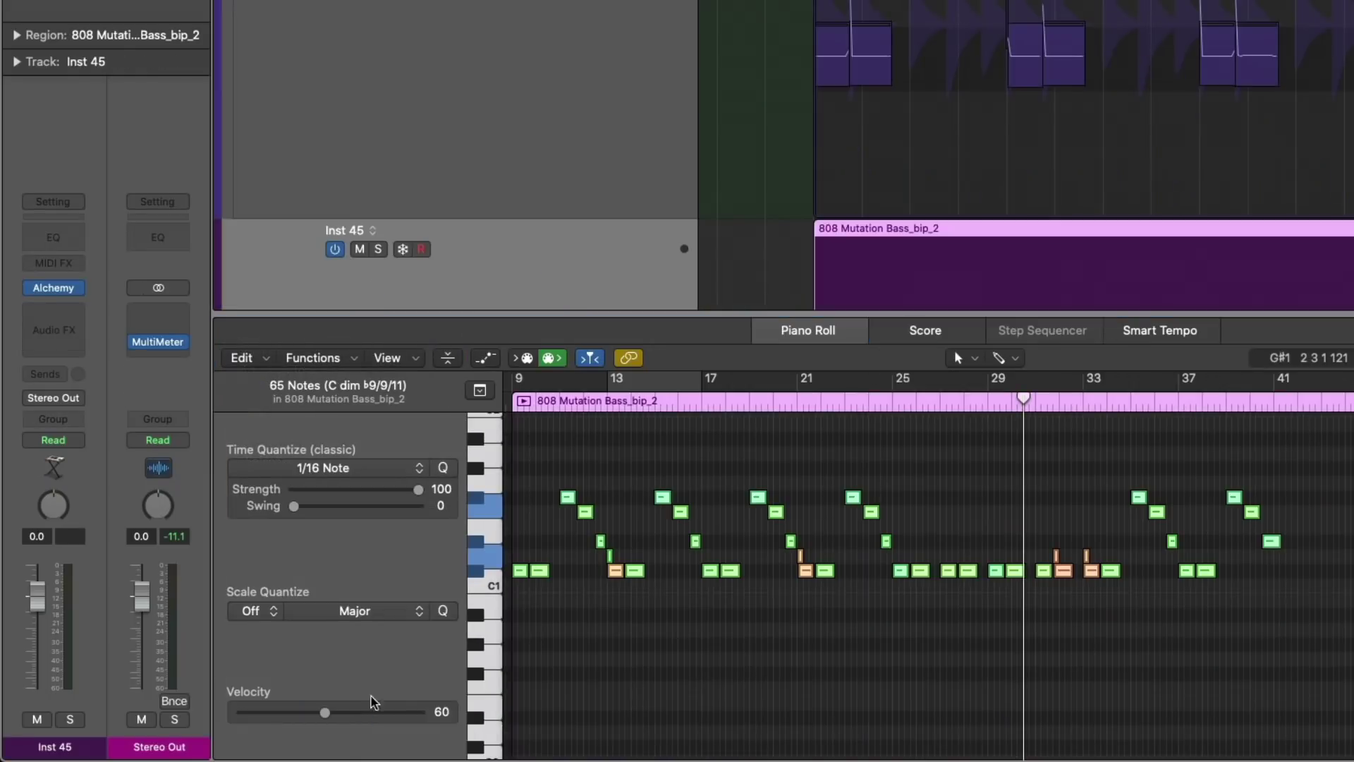
key(e)
- Solo the new MIDI track and play its converted notes from bar 9 with the Piano Roll open, stopping near bar 13
key(s)
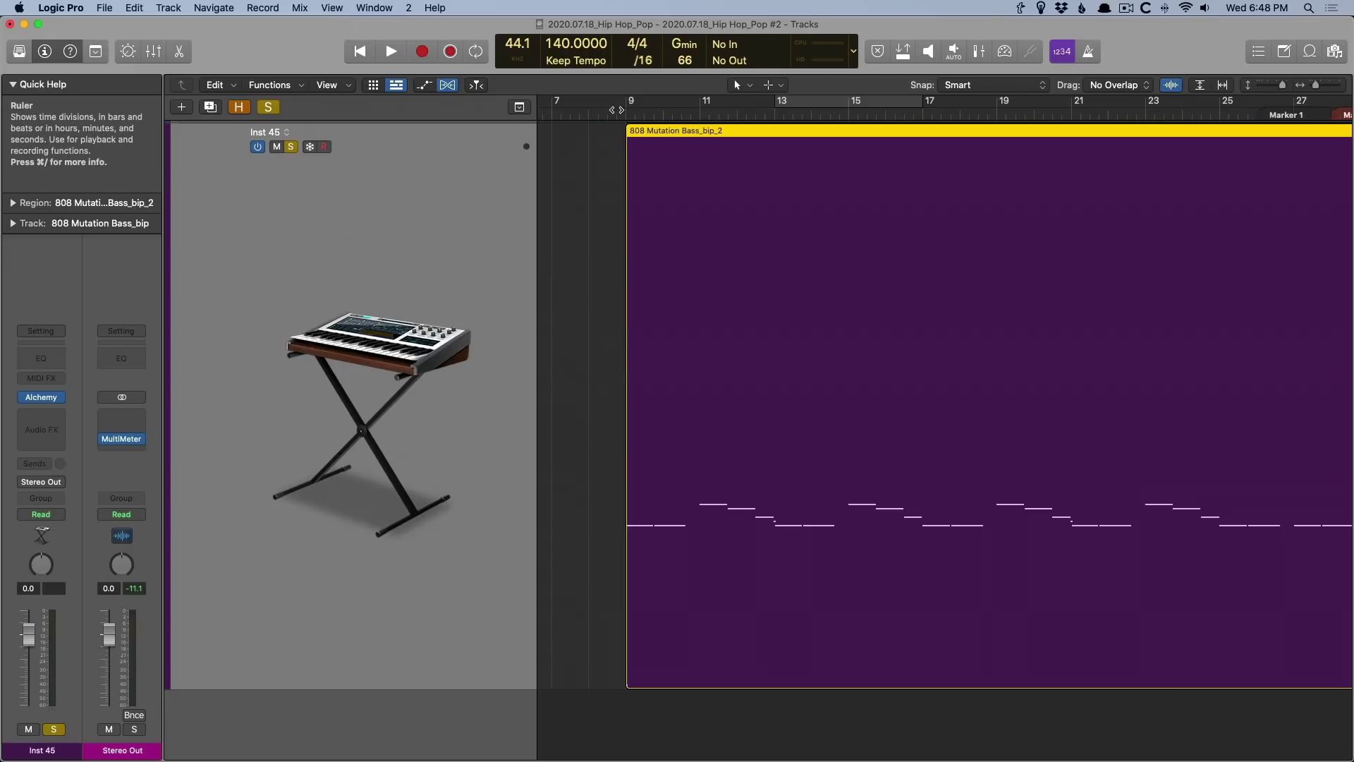
click(615, 114)
key(e)
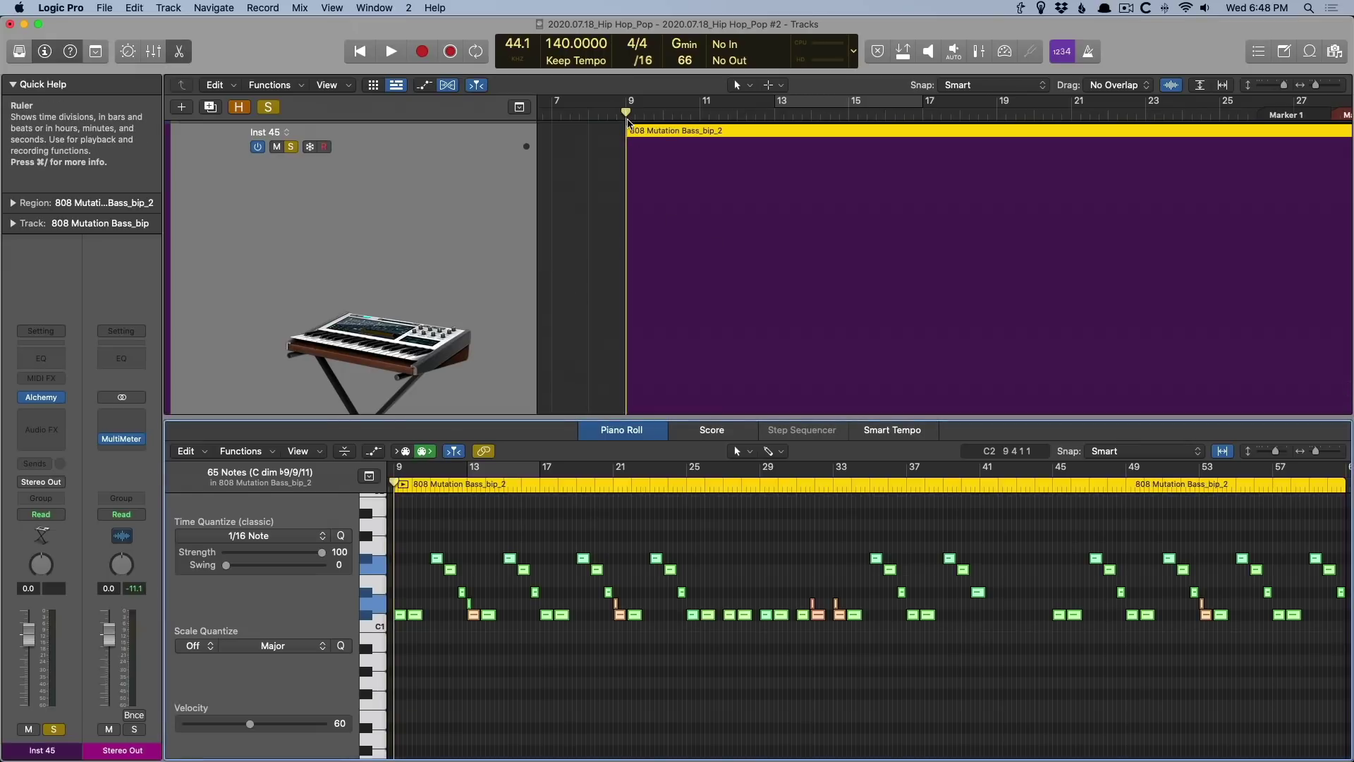
key(space)
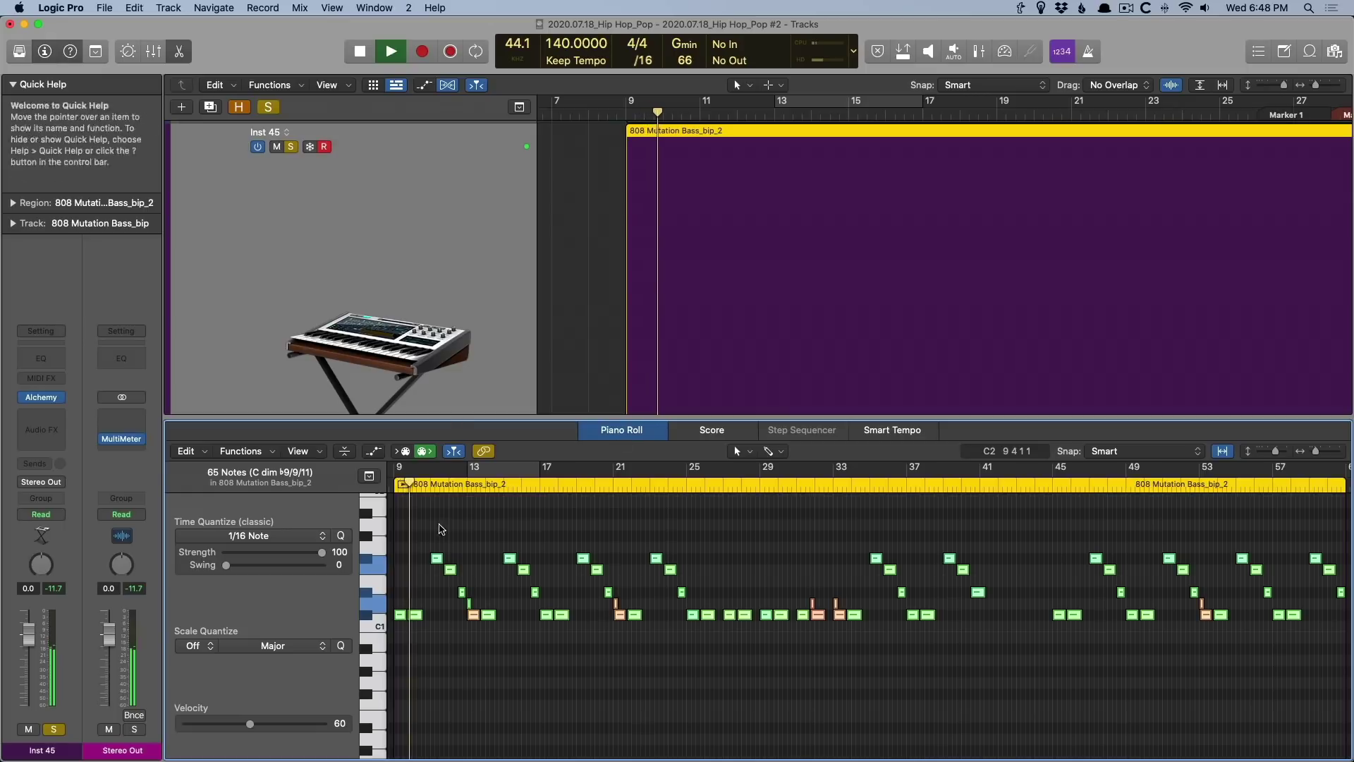
scroll(519, 543, up, 5)
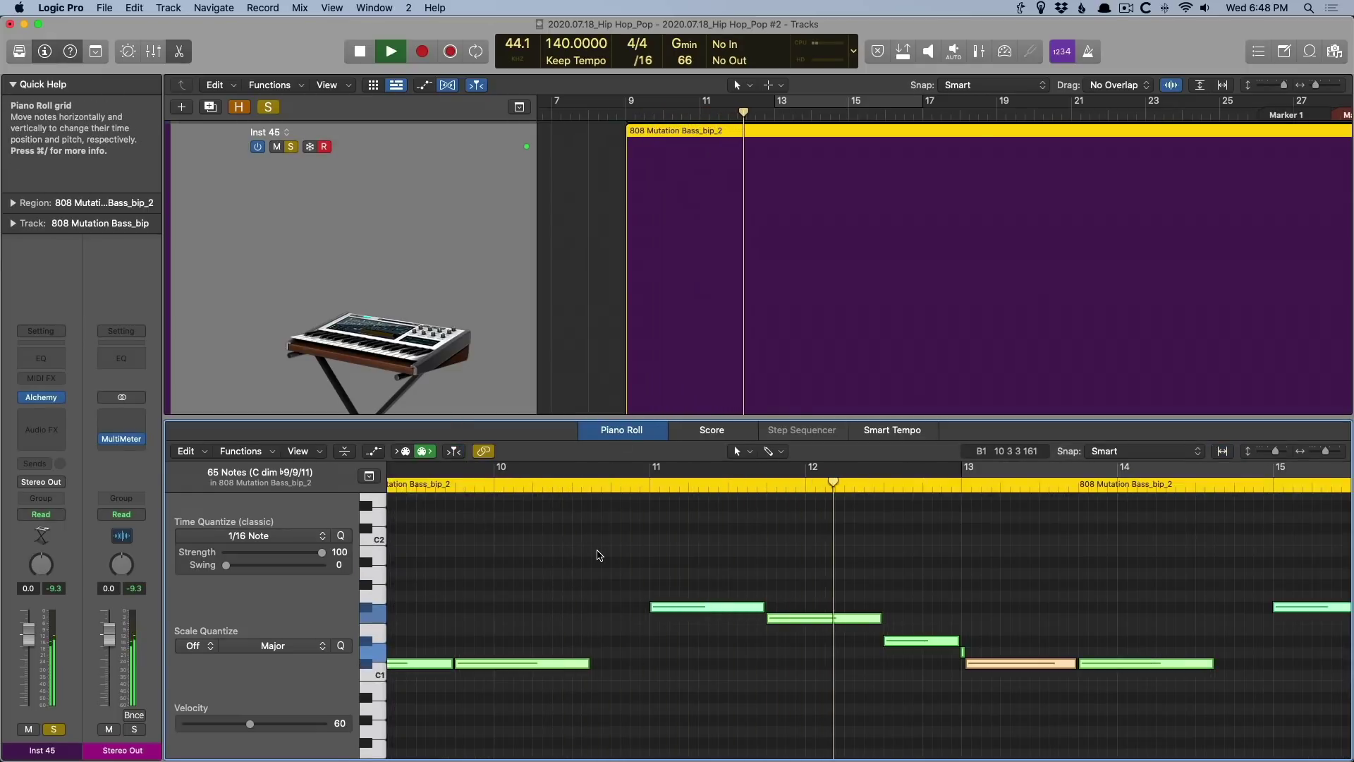
key(space)
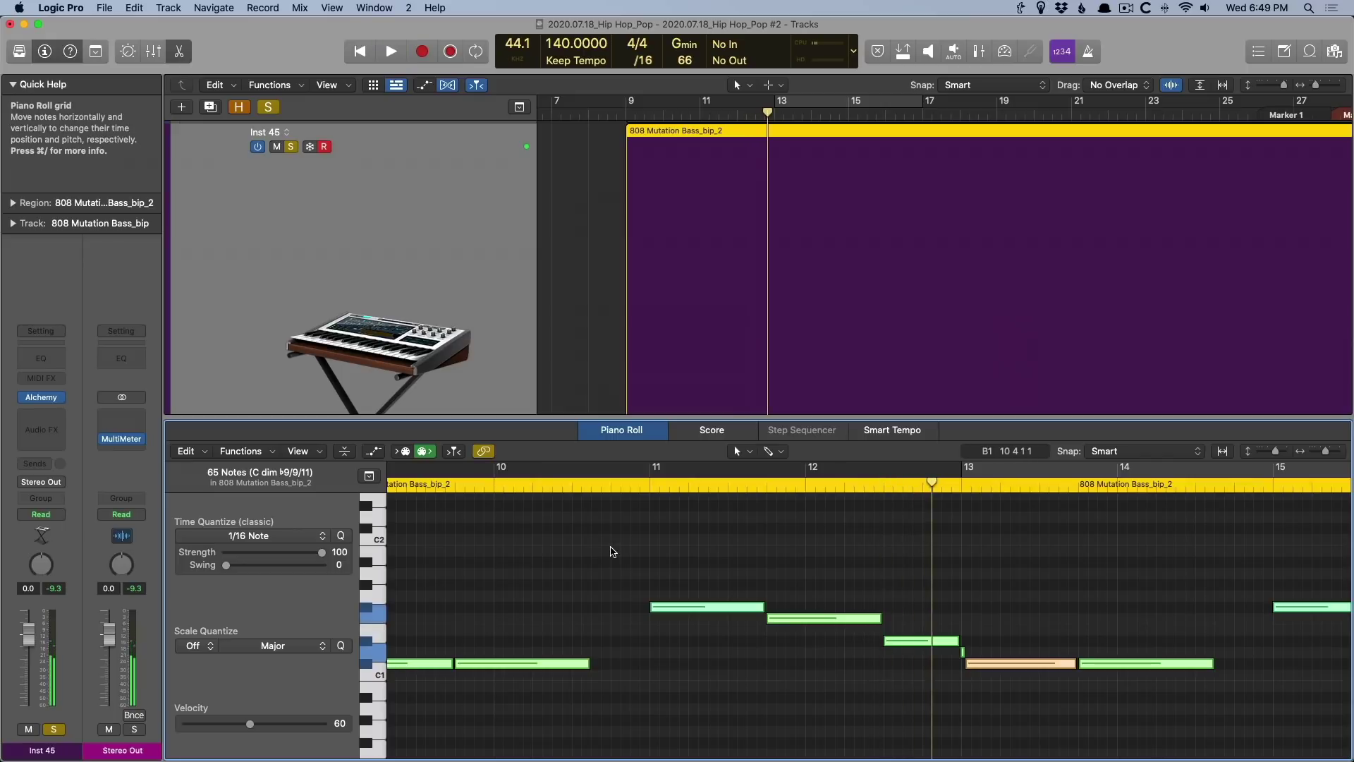
- Close the Piano Roll and use the Zoom tool to magnify the Heavy Kick 1 and 808 Mutation Bass_bip tracks around bars 8 to 16
key(e)
key(z)
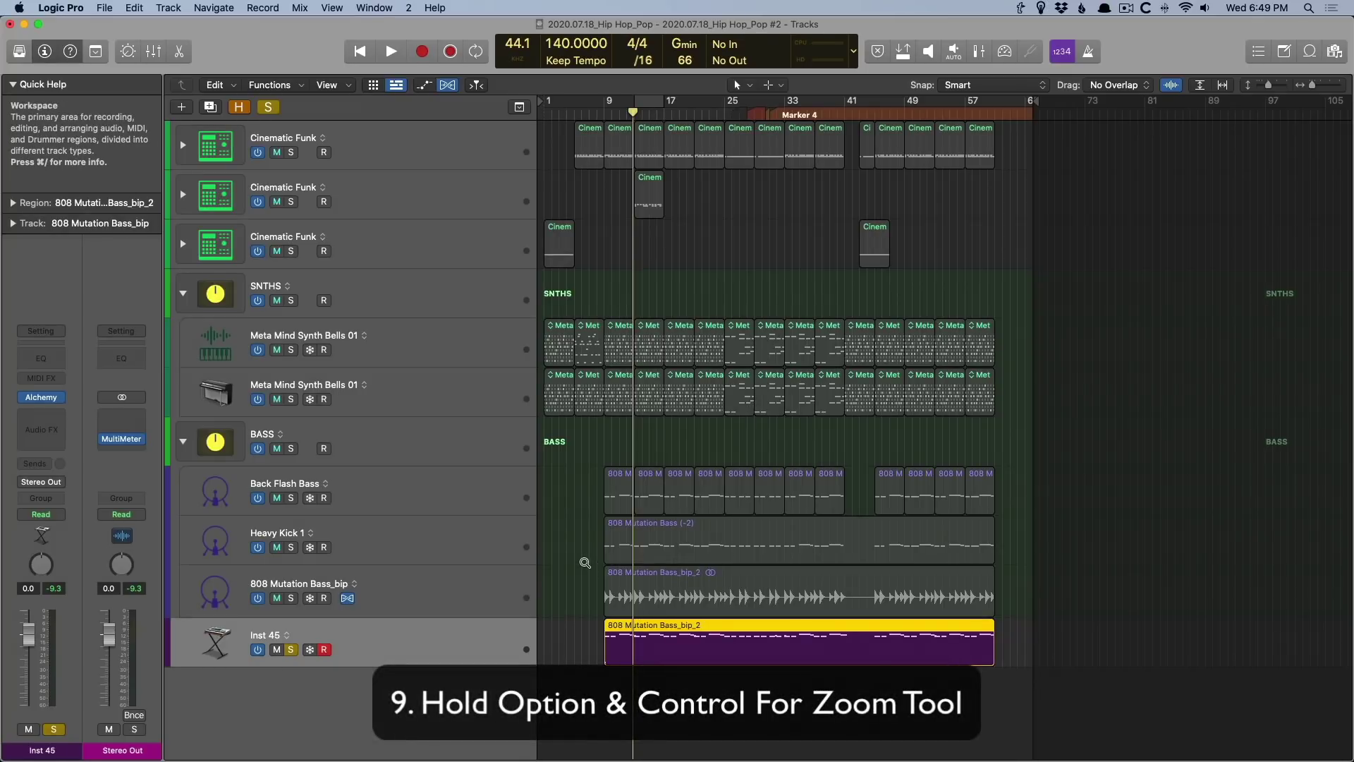
drag(593, 518, 665, 586)
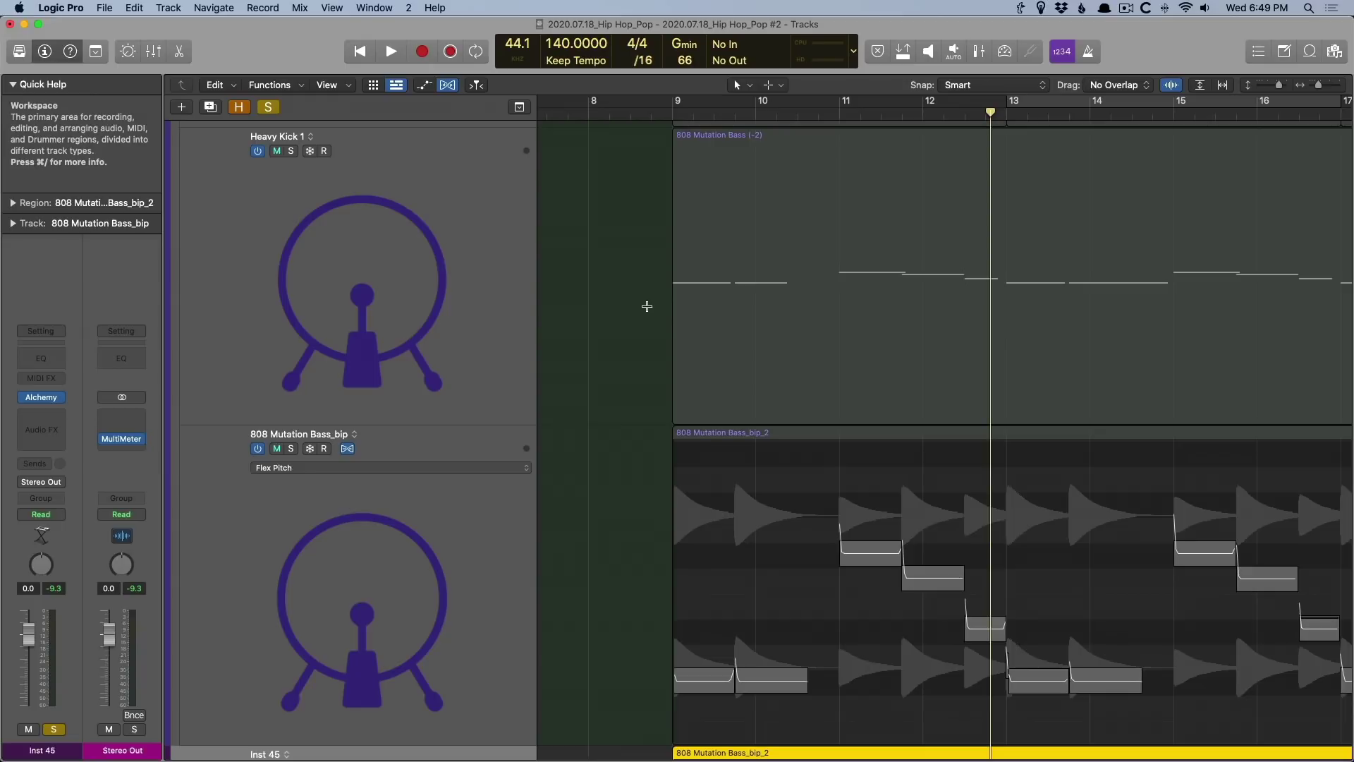
- Magnify the bass regions at bar 9 with the Zoom tool, restore the full arrangement view, and repeat including the Inst 45 track
drag(644, 305, 664, 275)
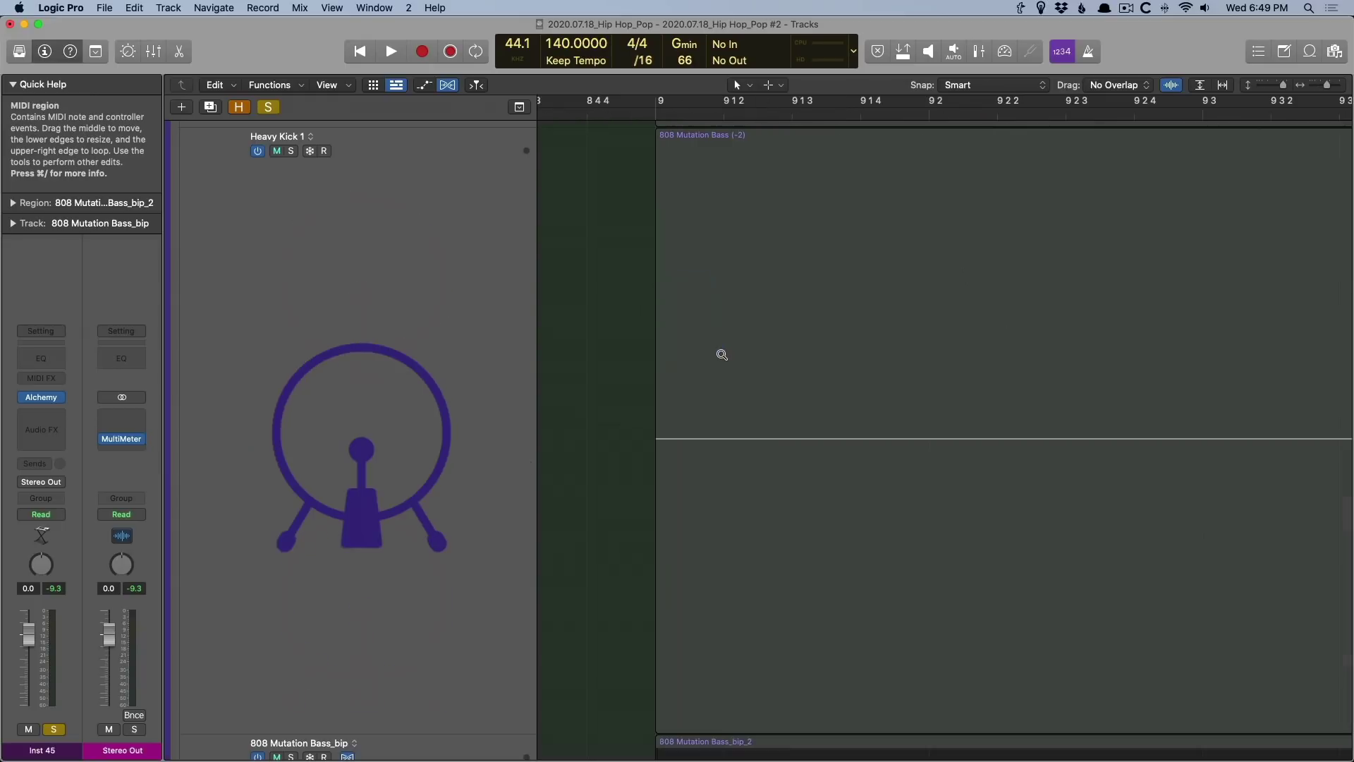
click(807, 469)
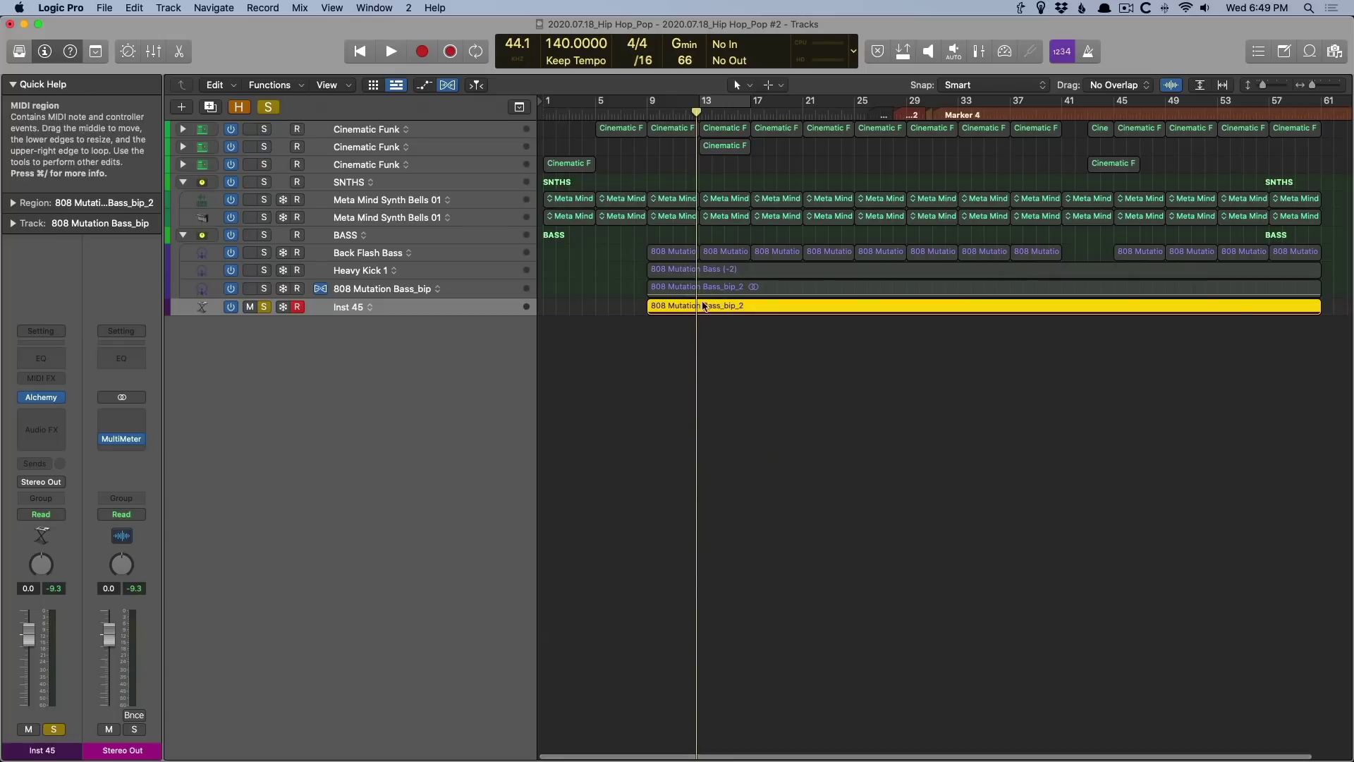
drag(625, 262, 704, 314)
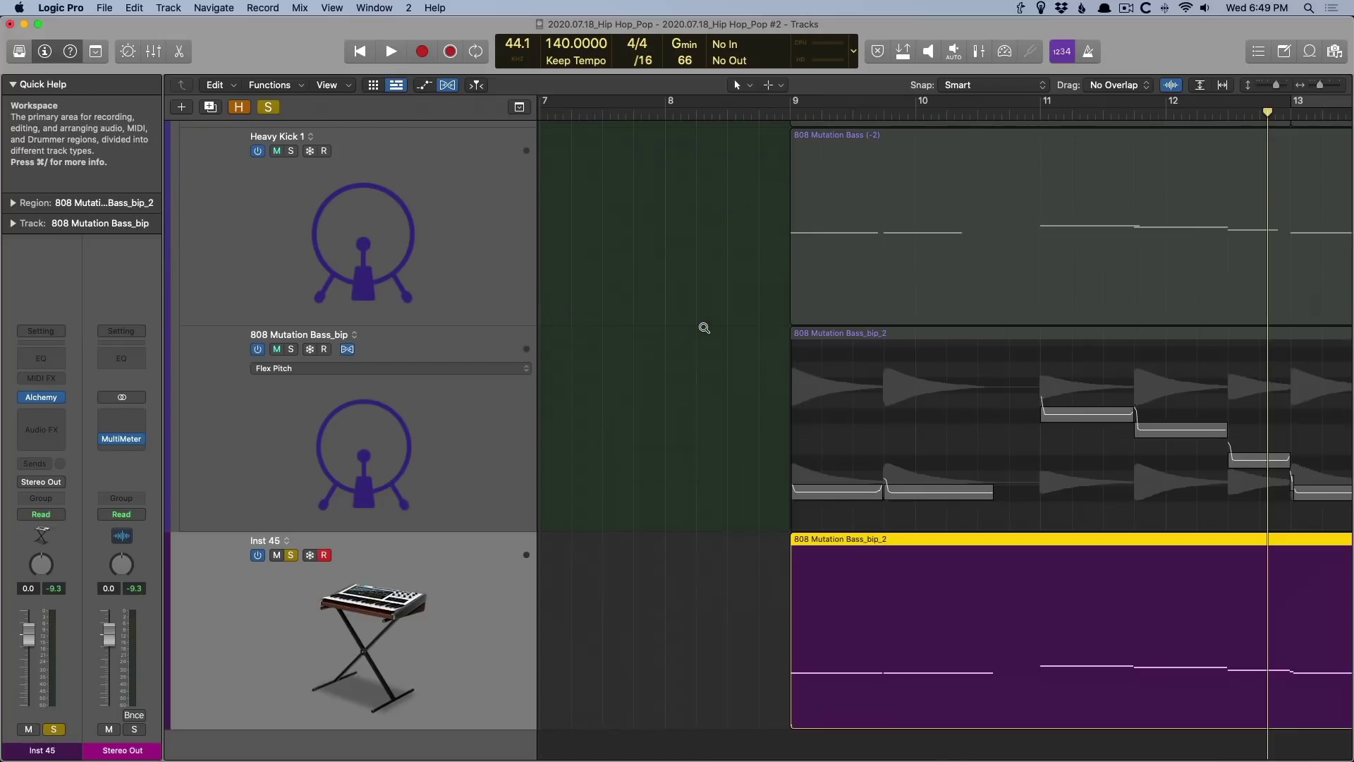
click(704, 328)
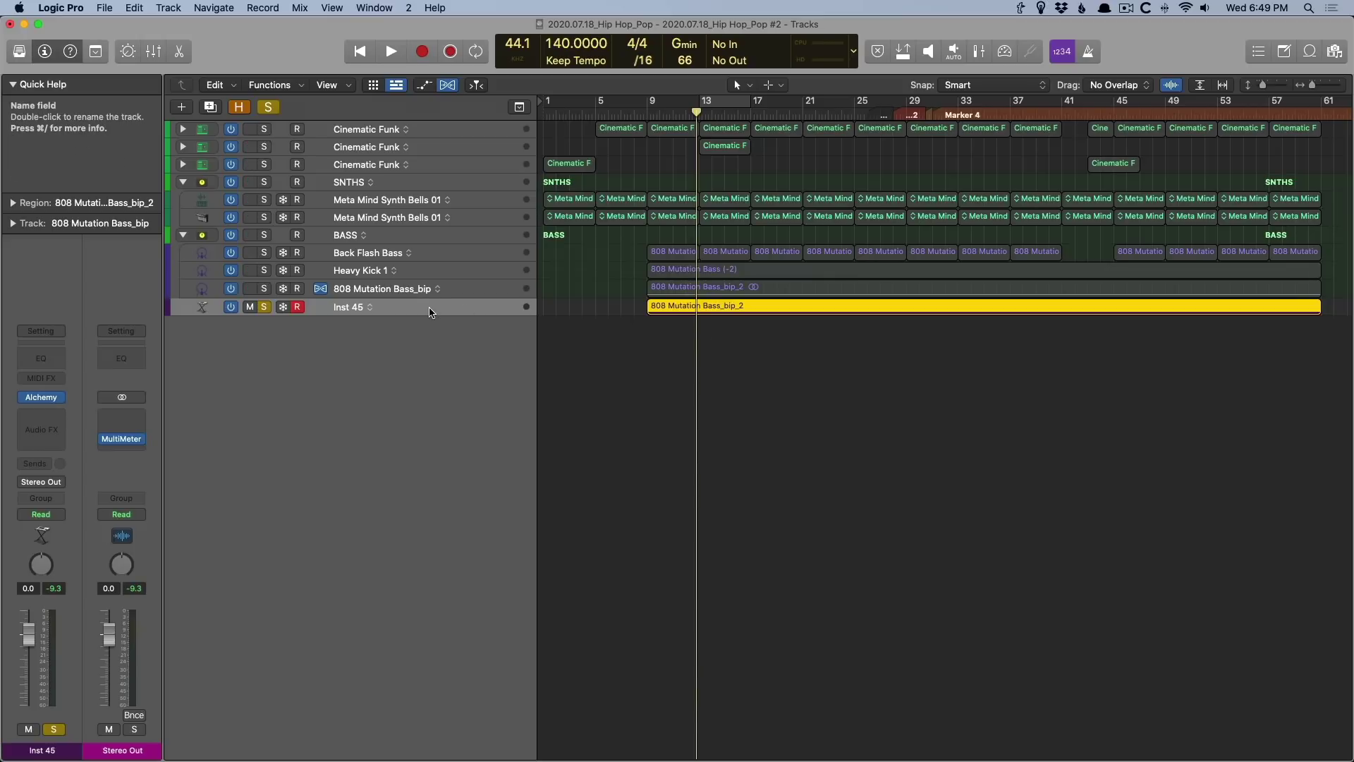
- Delete the 808 Mutation Bass_bip_2 MIDI region from the Inst 45 track and magnify the bass tracks around bars 6 to 22
drag(596, 306, 659, 315)
click(665, 321)
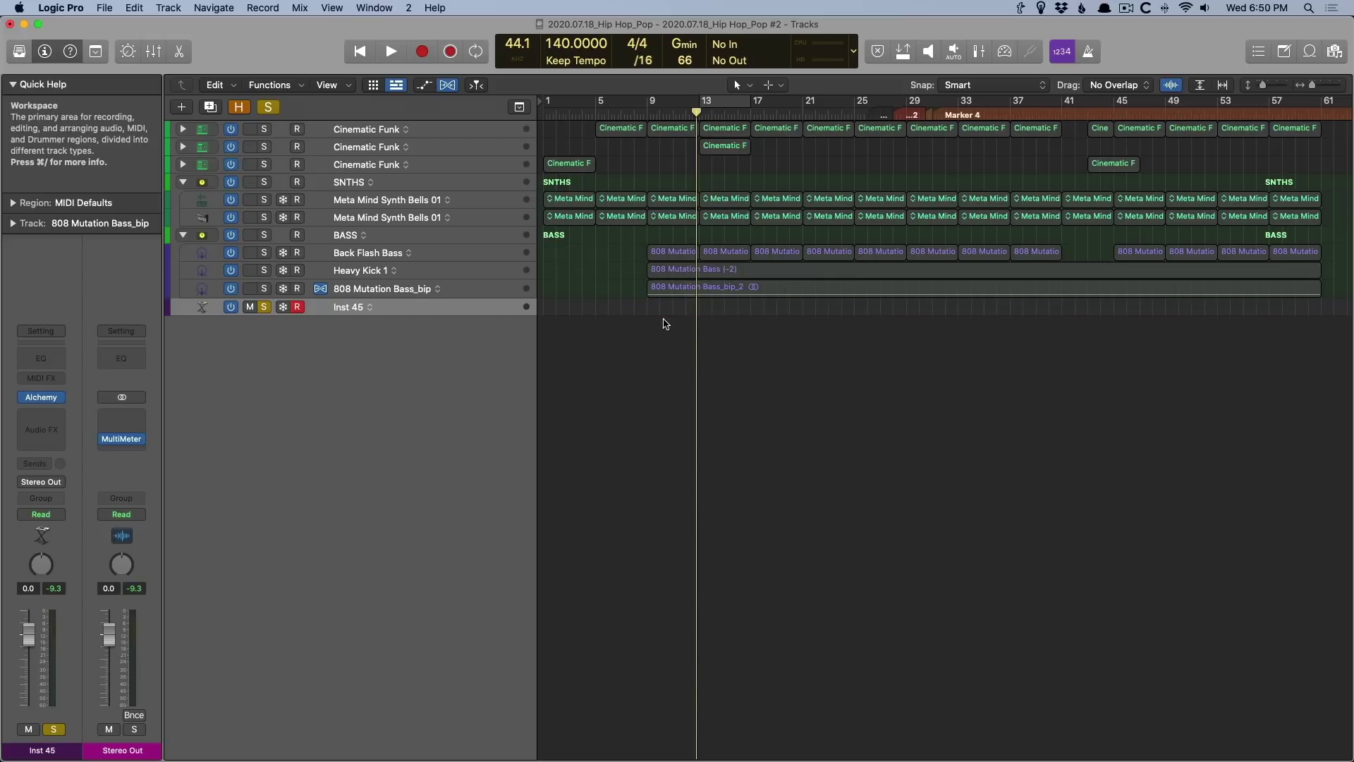
drag(612, 250, 816, 401)
scroll(433, 614, down, 2)
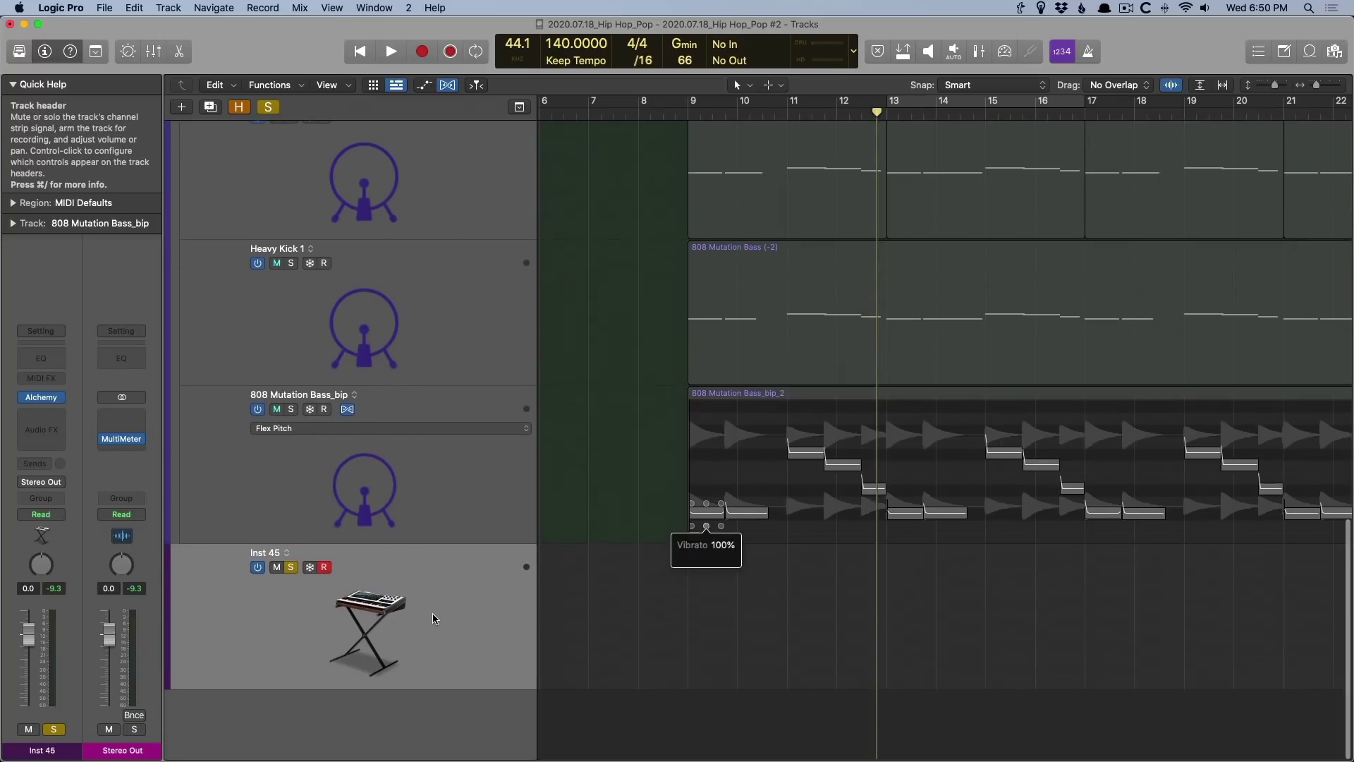
- Open Musical Typing for the Inst 45 track and add an Arpeggiator MIDI effect with Variation set to 3
key(super+k)
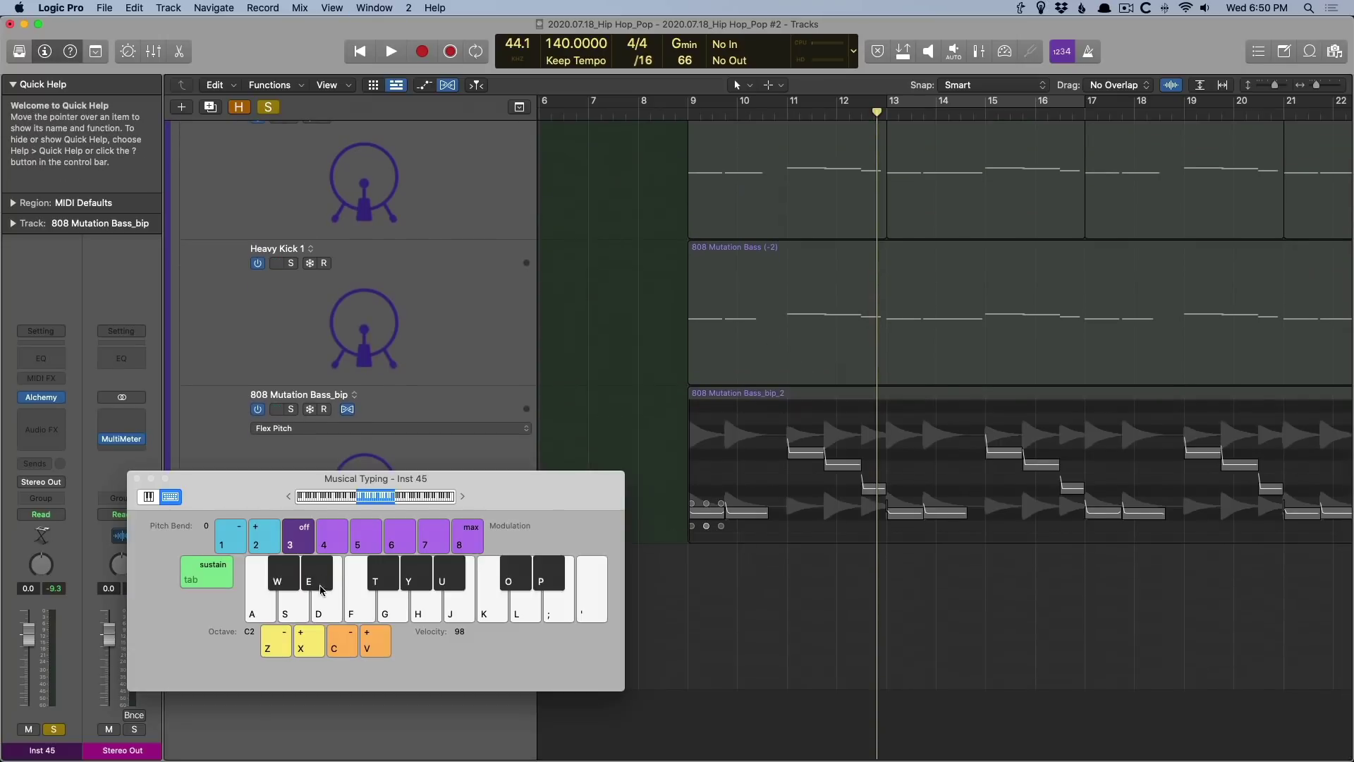
drag(528, 482, 823, 474)
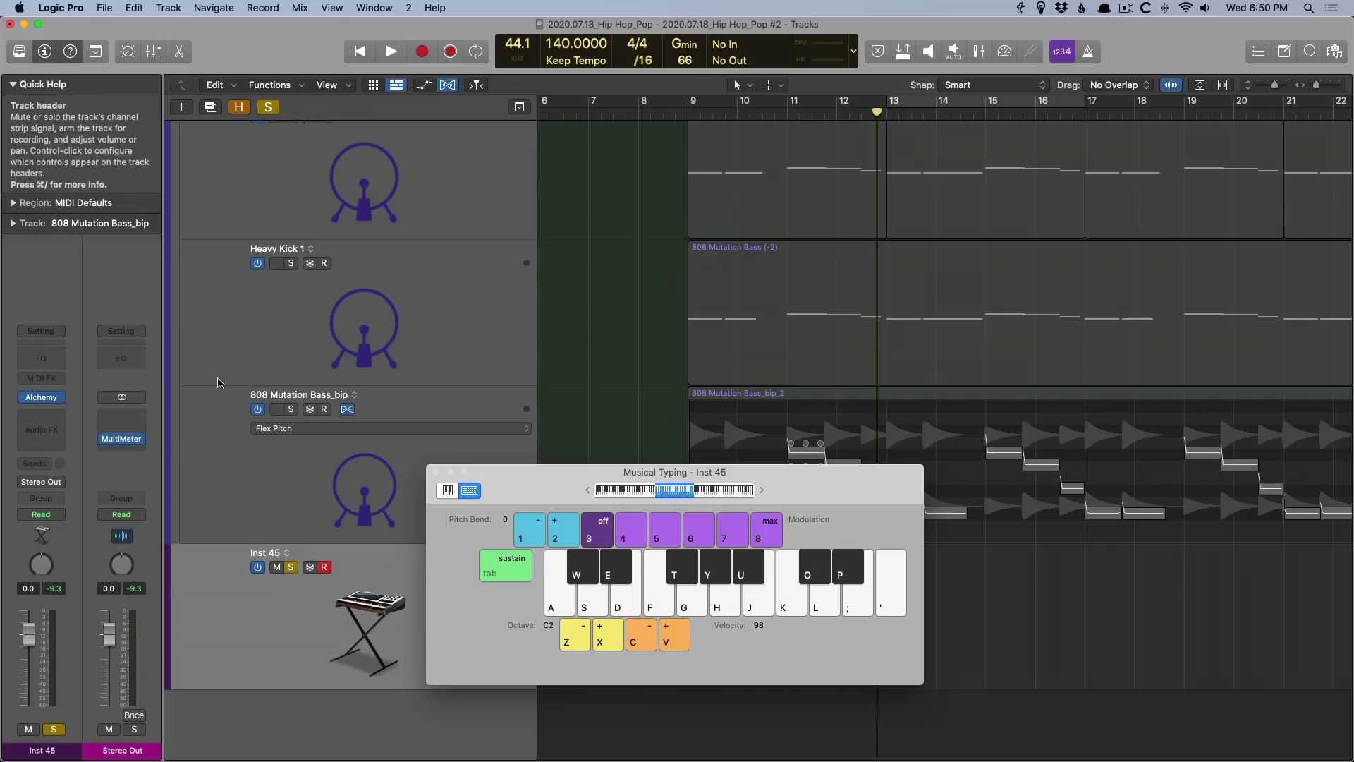
click(53, 378)
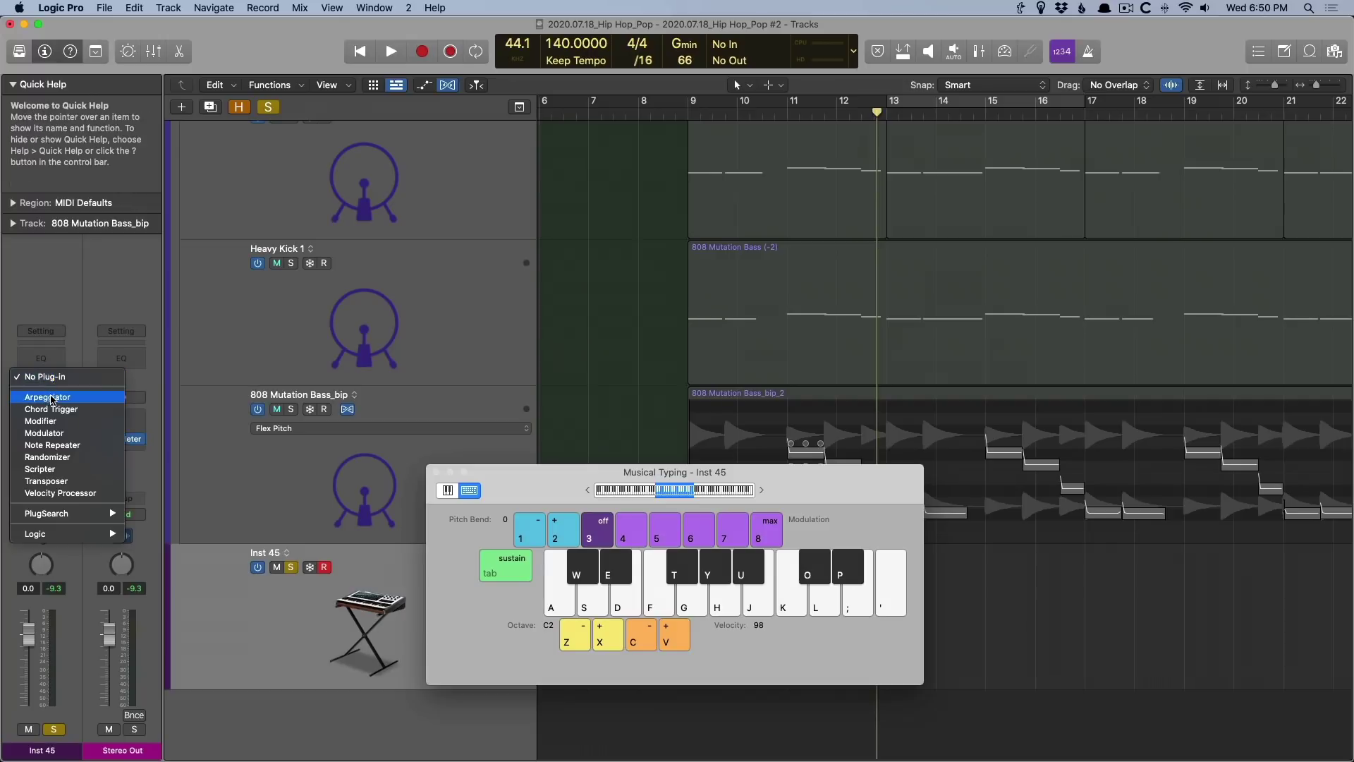
click(48, 398)
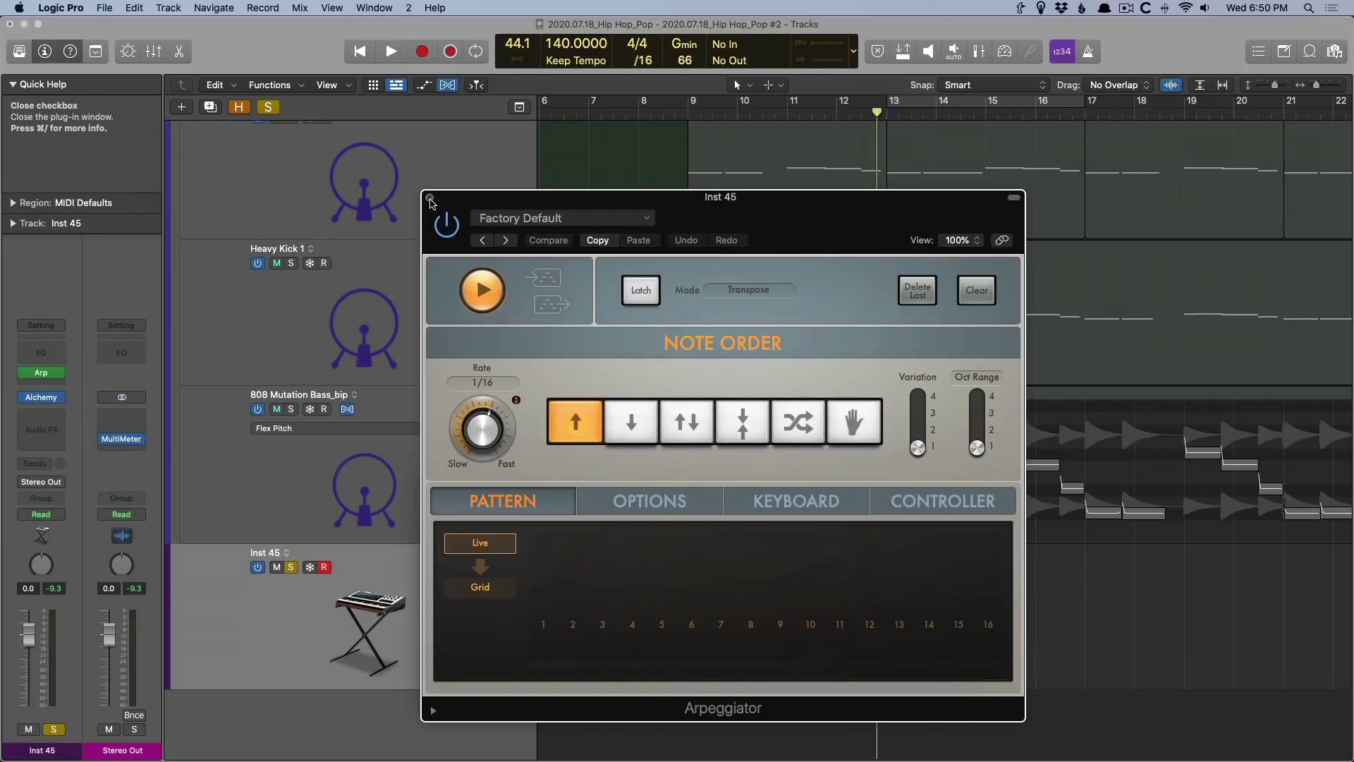
click(429, 198)
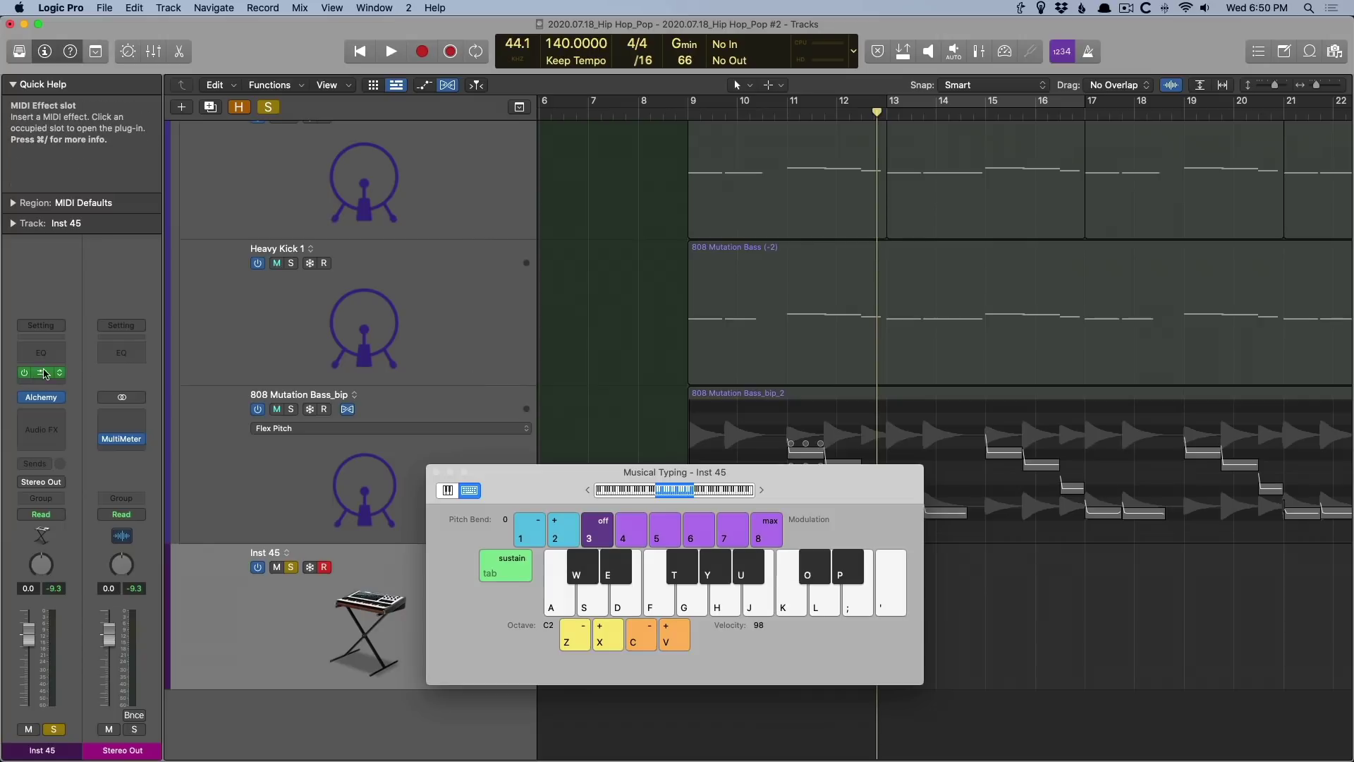
click(45, 374)
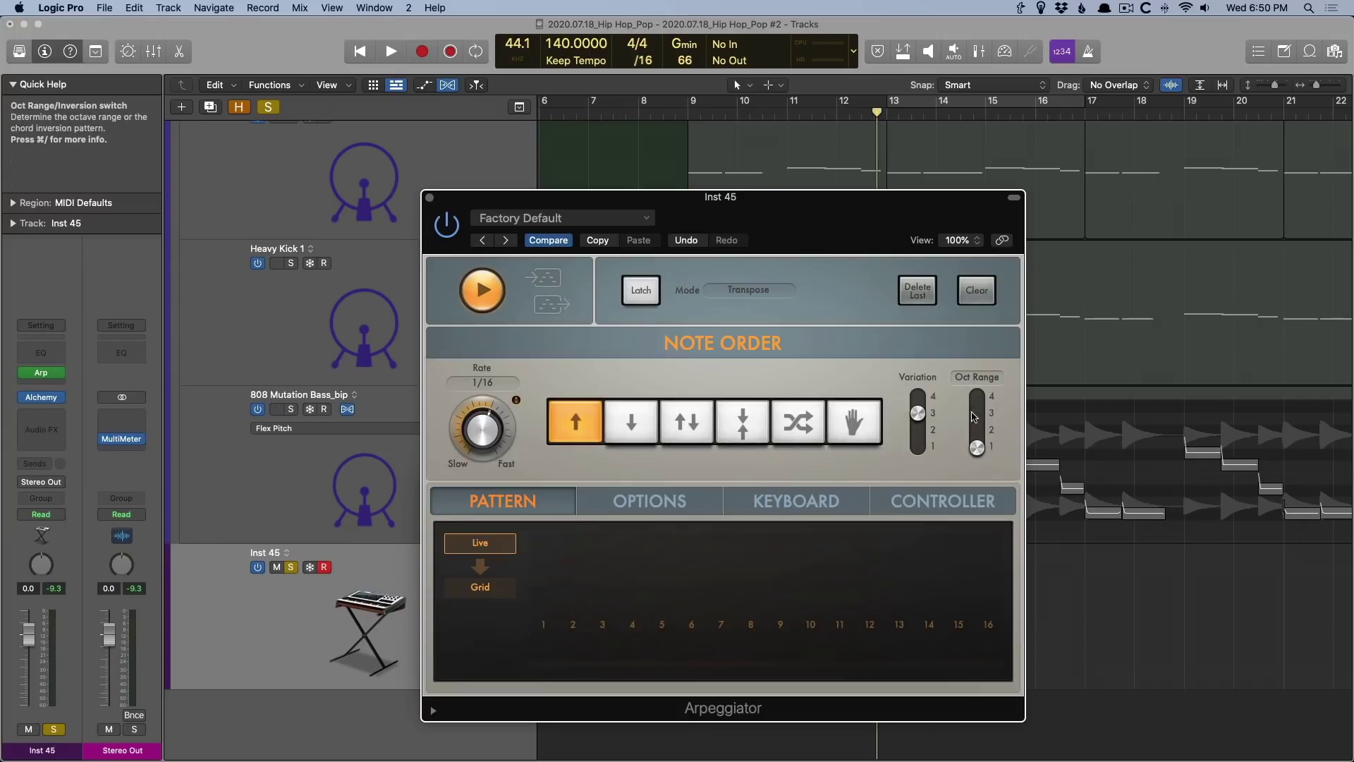
click(430, 198)
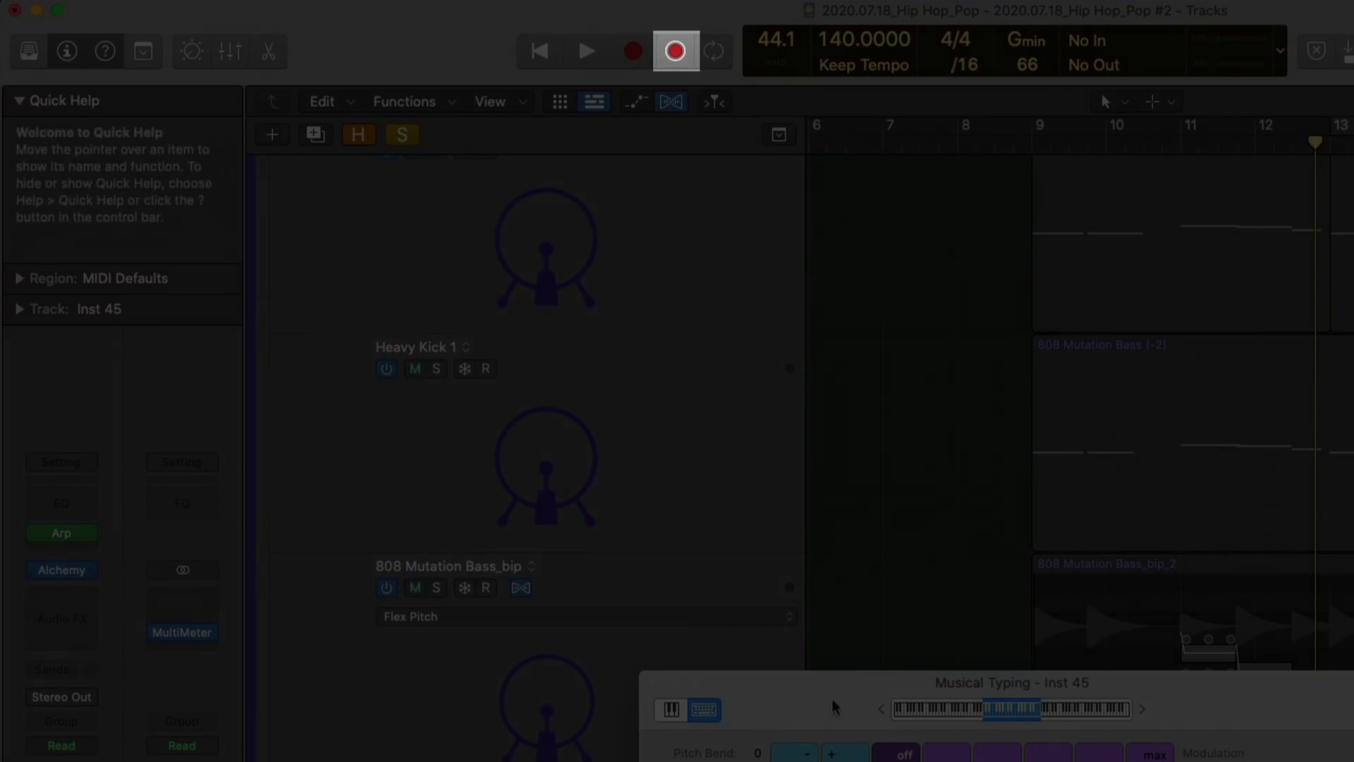
- Play a held chord on Inst 45 with Musical Typing while stopped and capture the performance as a MIDI region around bar 12
drag(833, 706, 1229, 390)
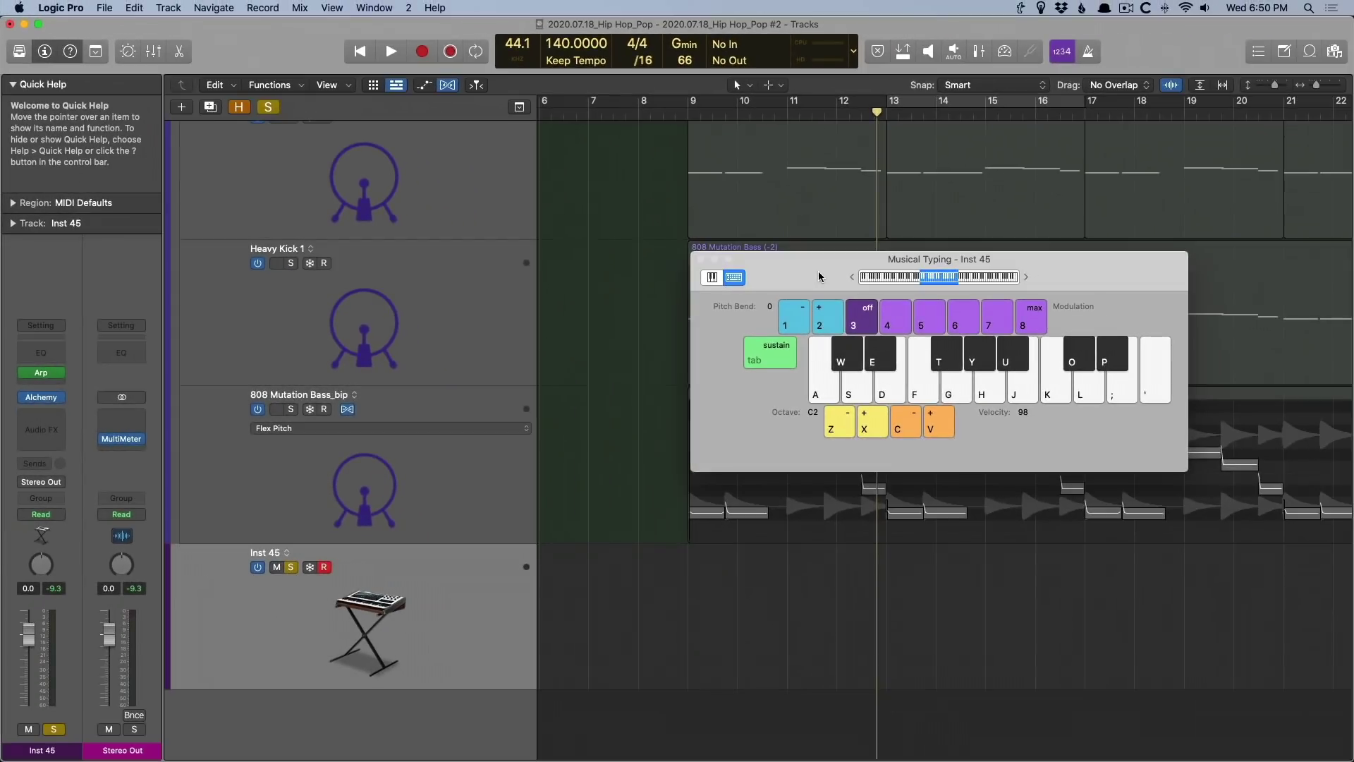
key(a)
key(d)
key(shift+r)
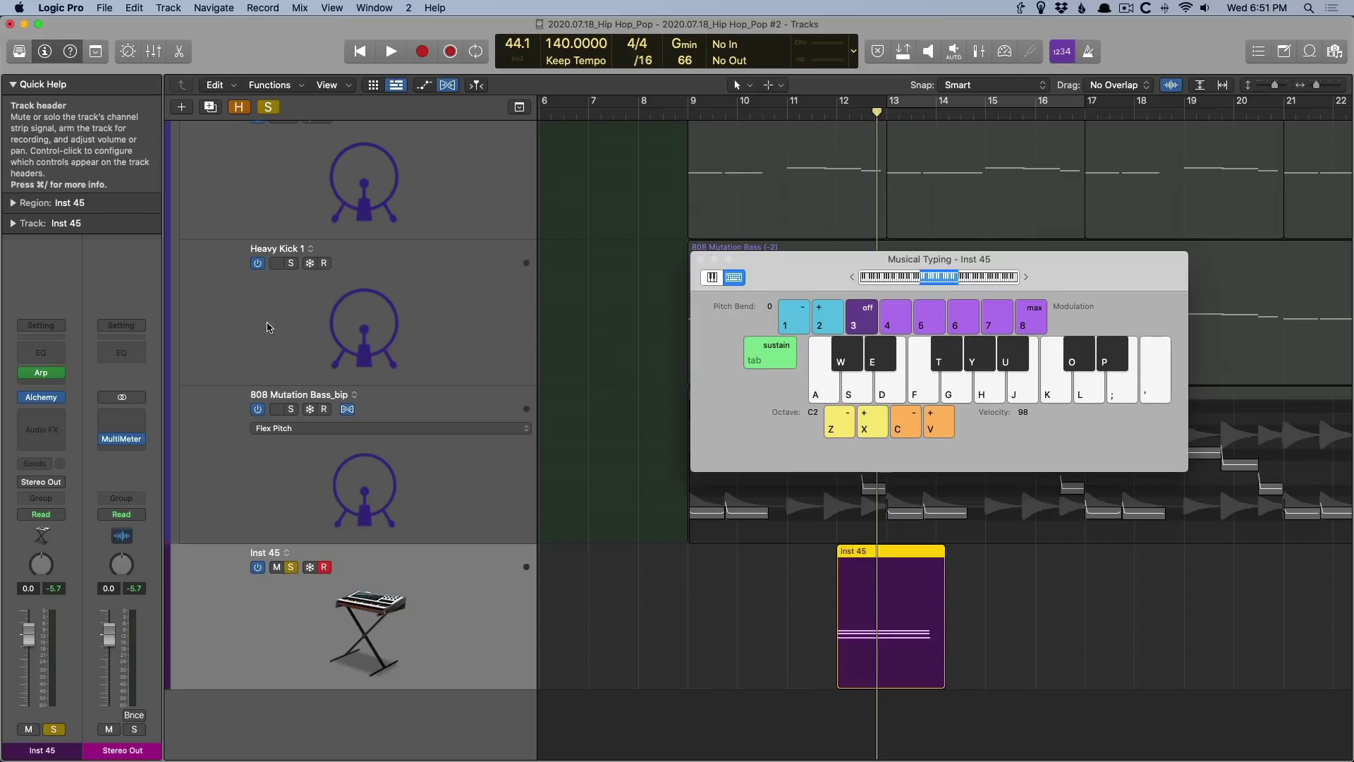
- Place the playhead at bar 15, play a Cmaj7 chord on Inst 45 and capture that performance as a second region
click(998, 110)
key(a)
key(d)
key(g)
key(j)
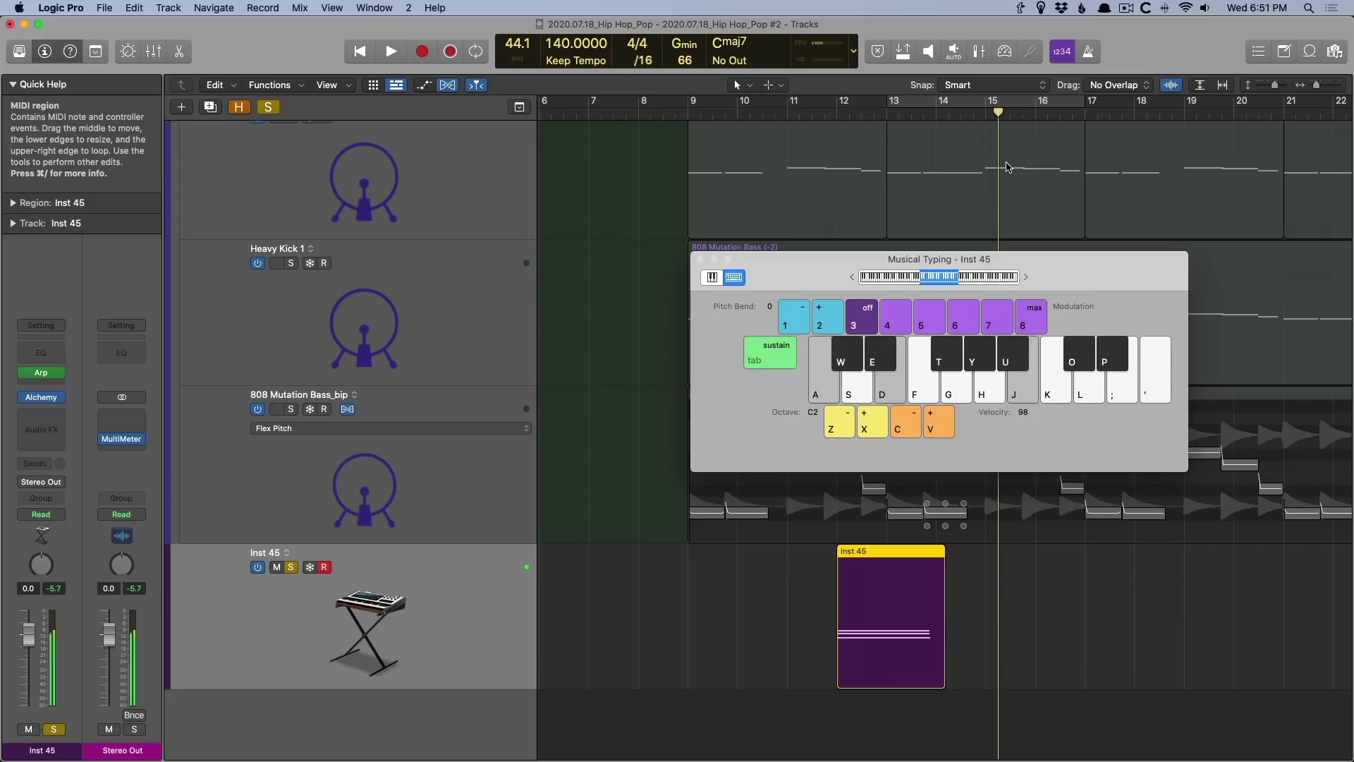
click(450, 51)
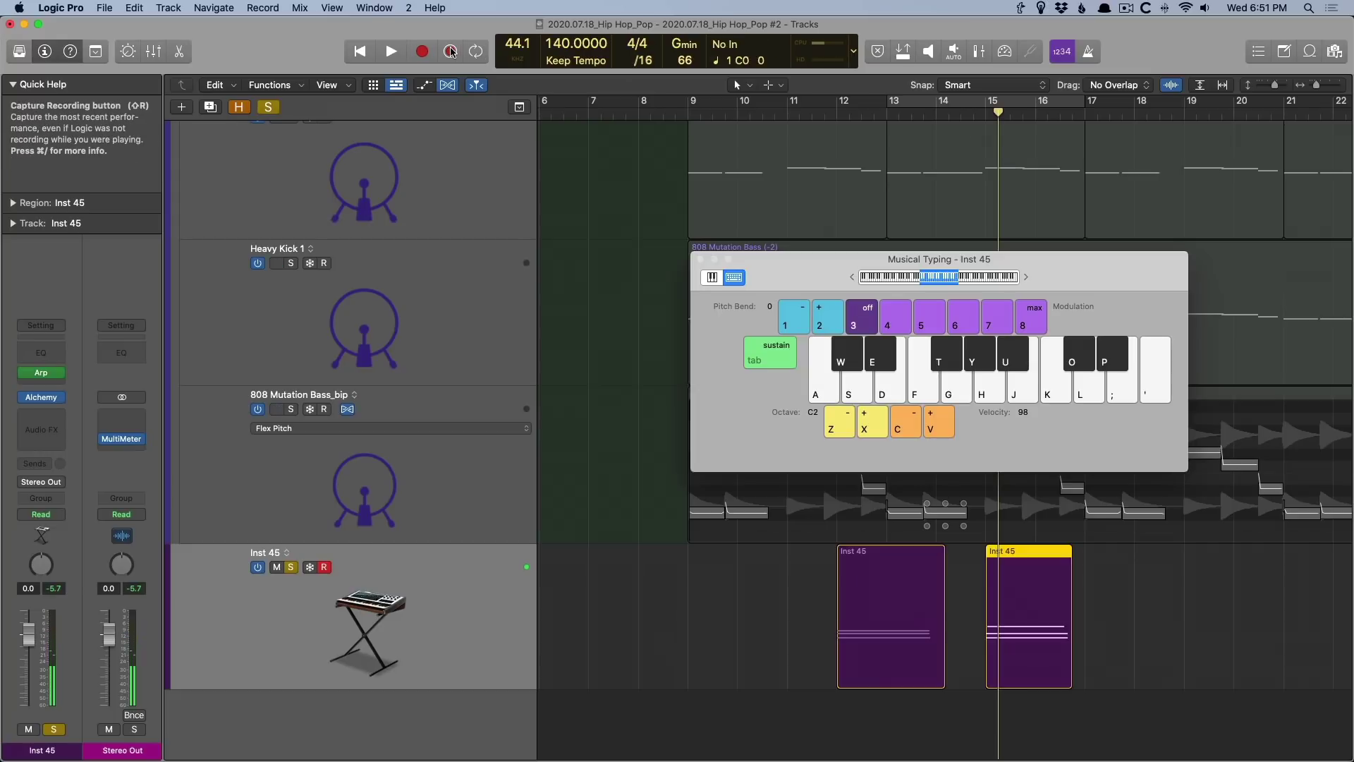